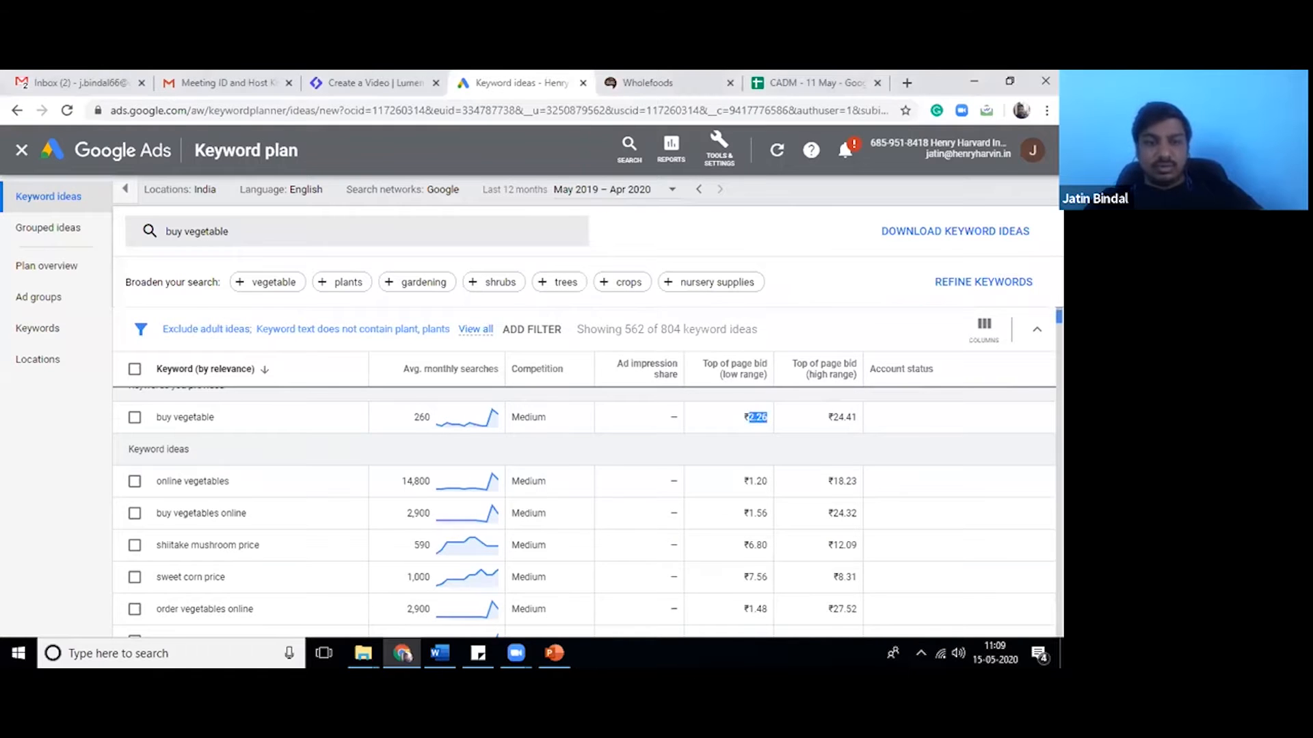
Examine the monthly search volume chart and the keyword ideas for "buy vegetable" with their competition and top of page bids.
scroll(584, 479, up, 1)
scroll(584, 479, up, 1)
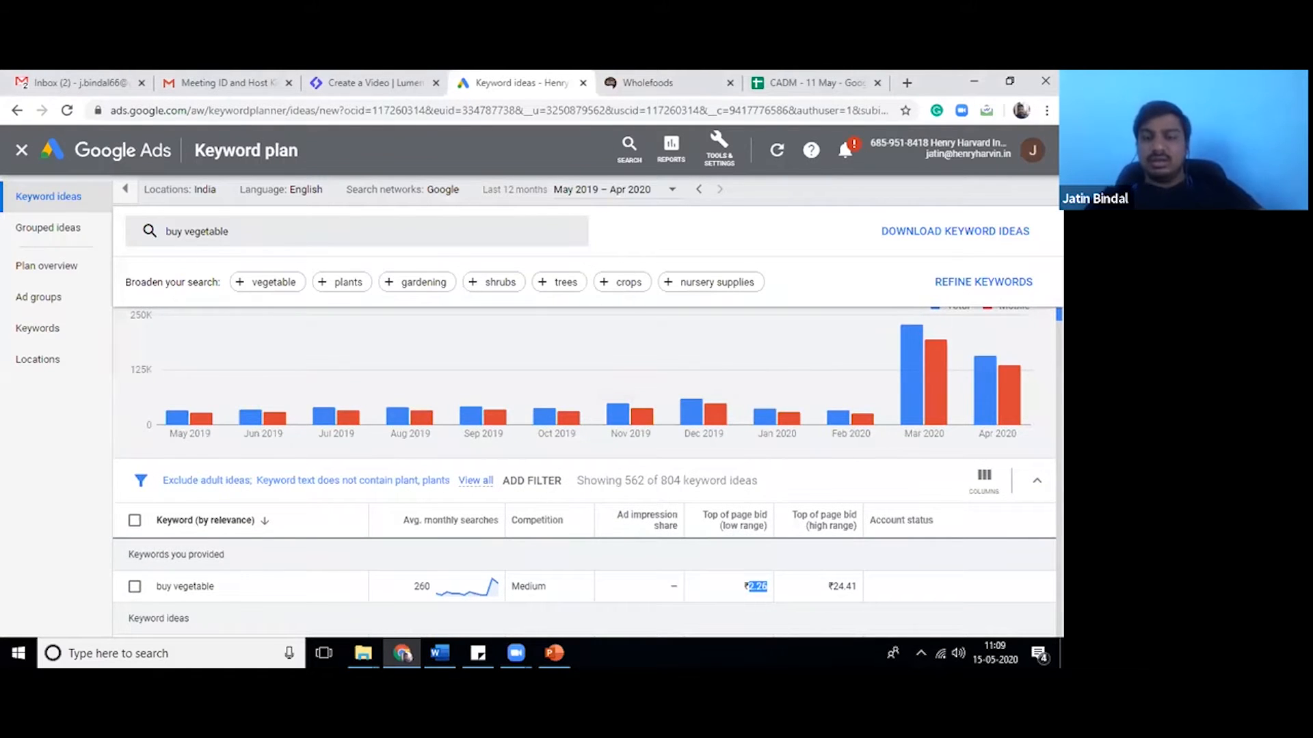
scroll(585, 472, down, 1)
scroll(585, 472, down, 1)
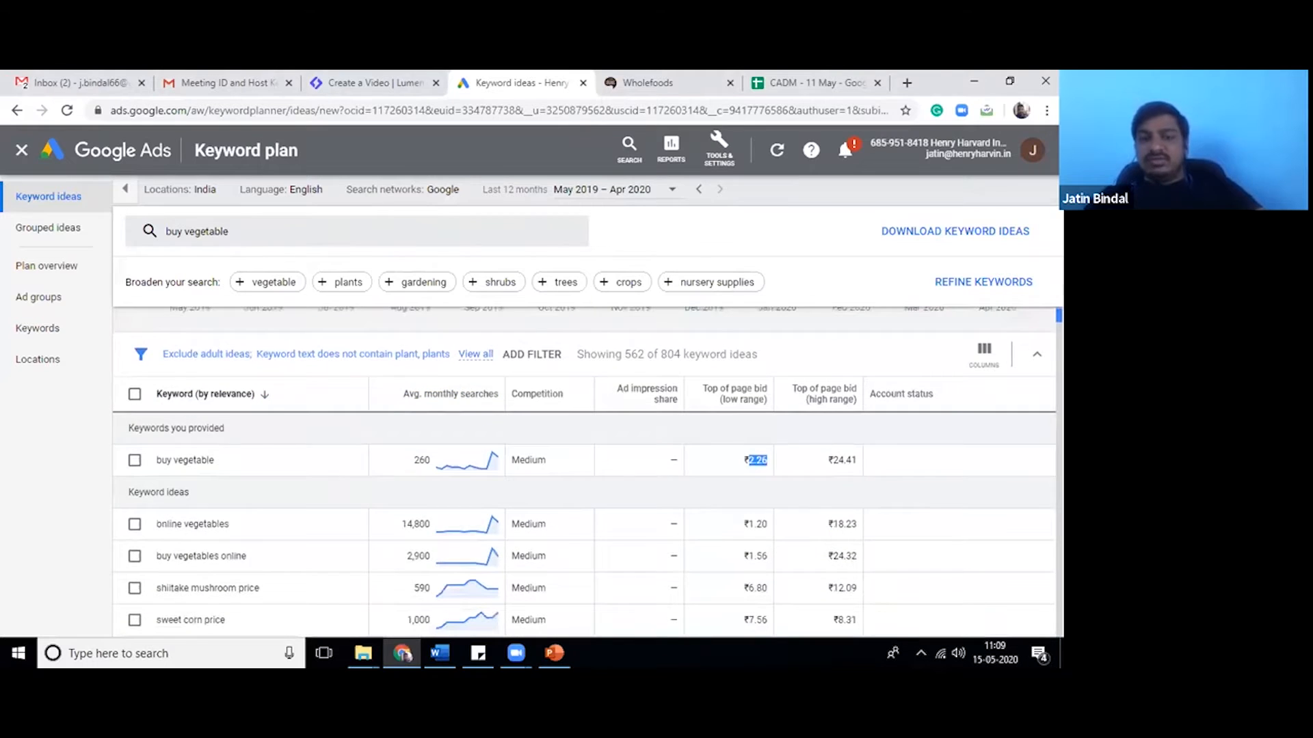
scroll(584, 472, down, 6)
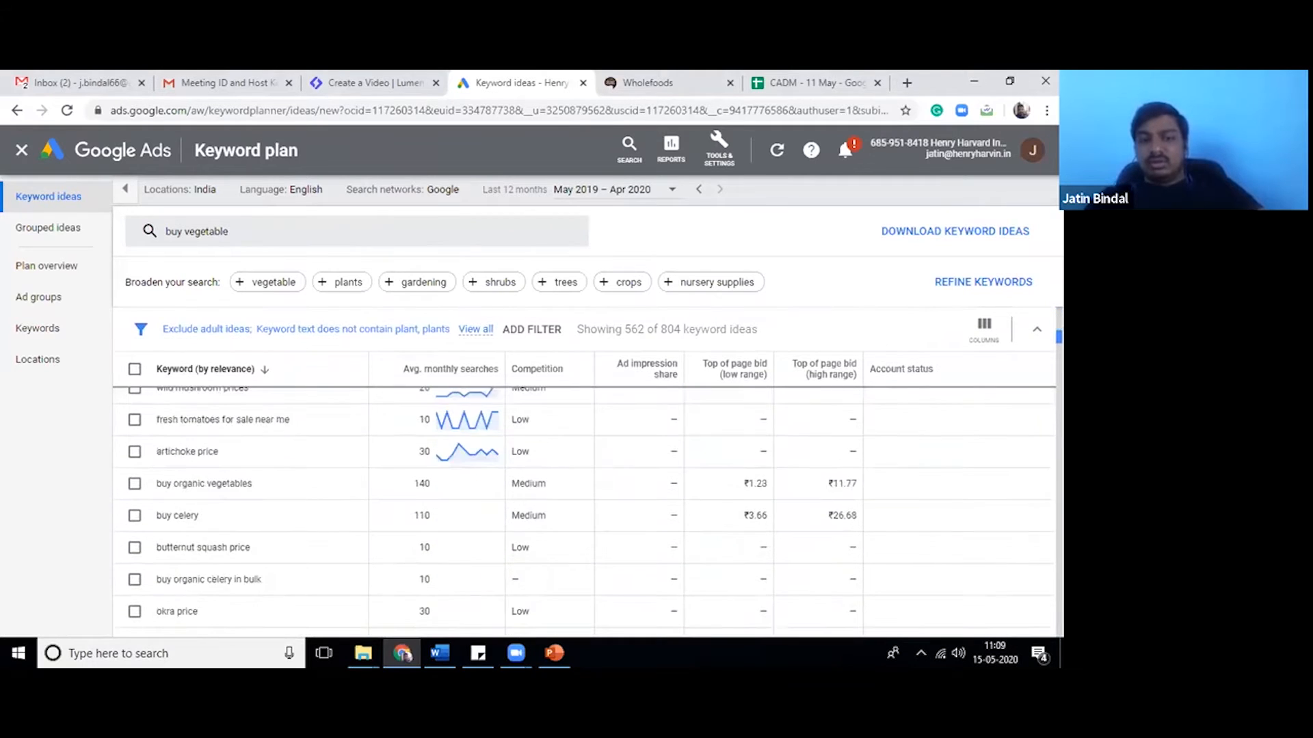
scroll(585, 506, down, 8)
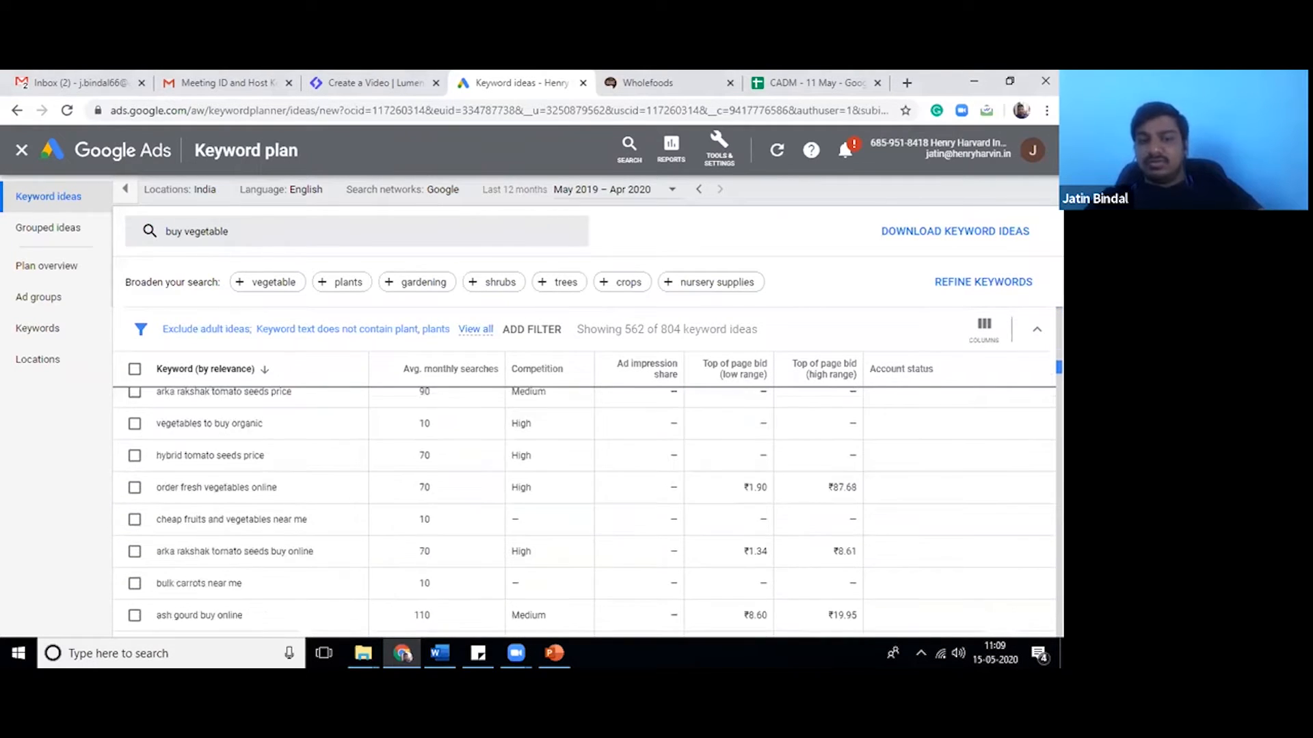
scroll(585, 506, up, 8)
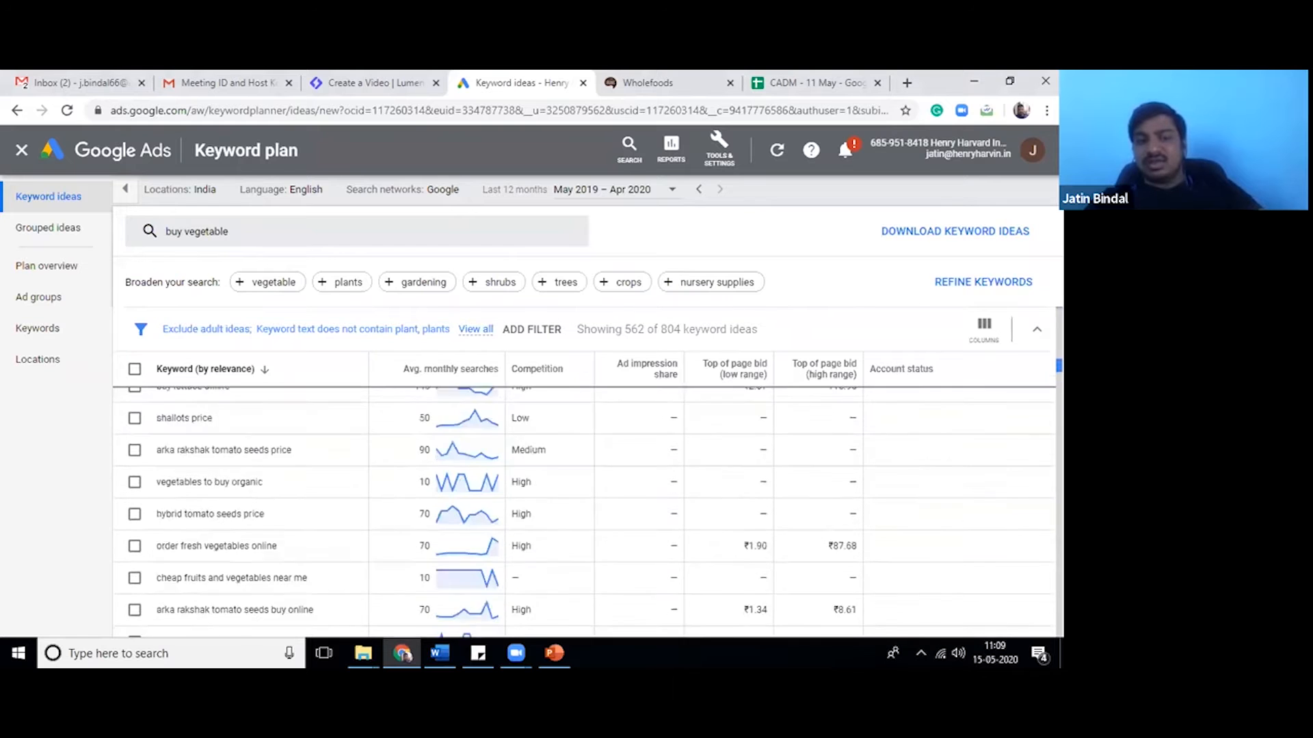
scroll(585, 505, up, 3)
scroll(585, 472, up, 3)
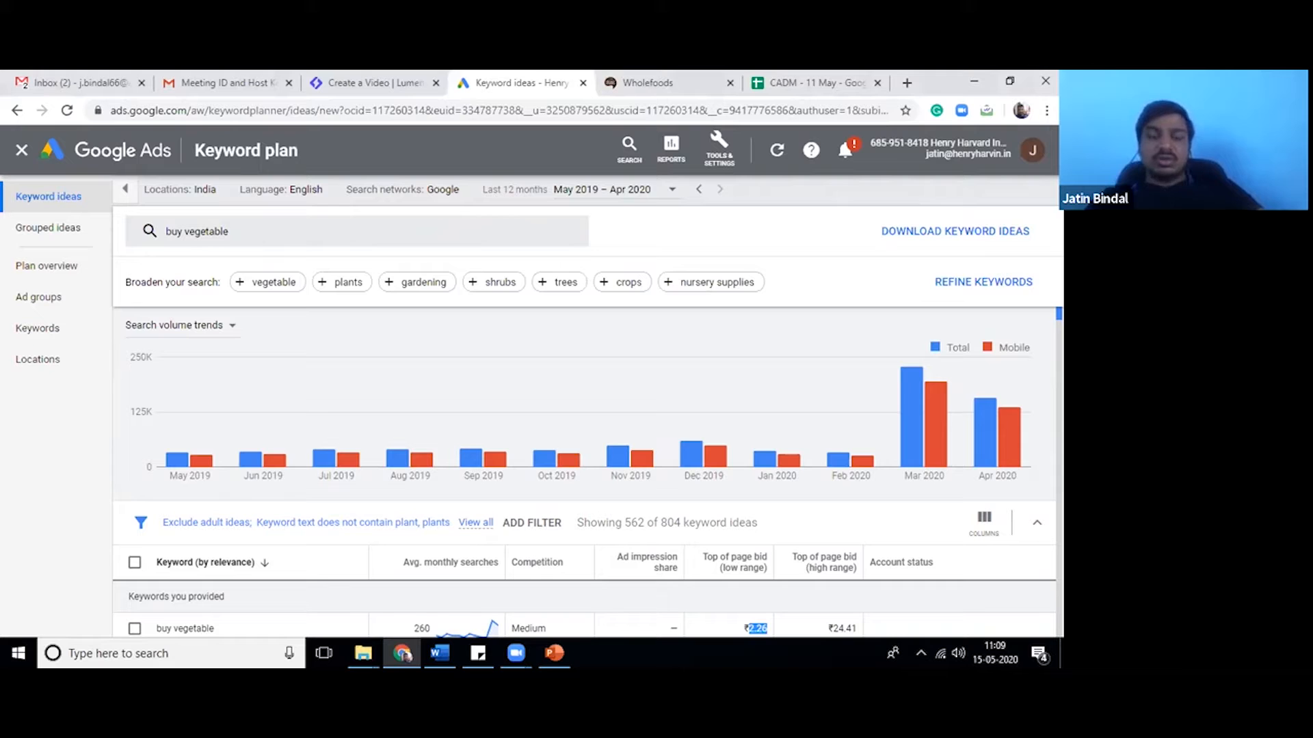
scroll(585, 411, down, 3)
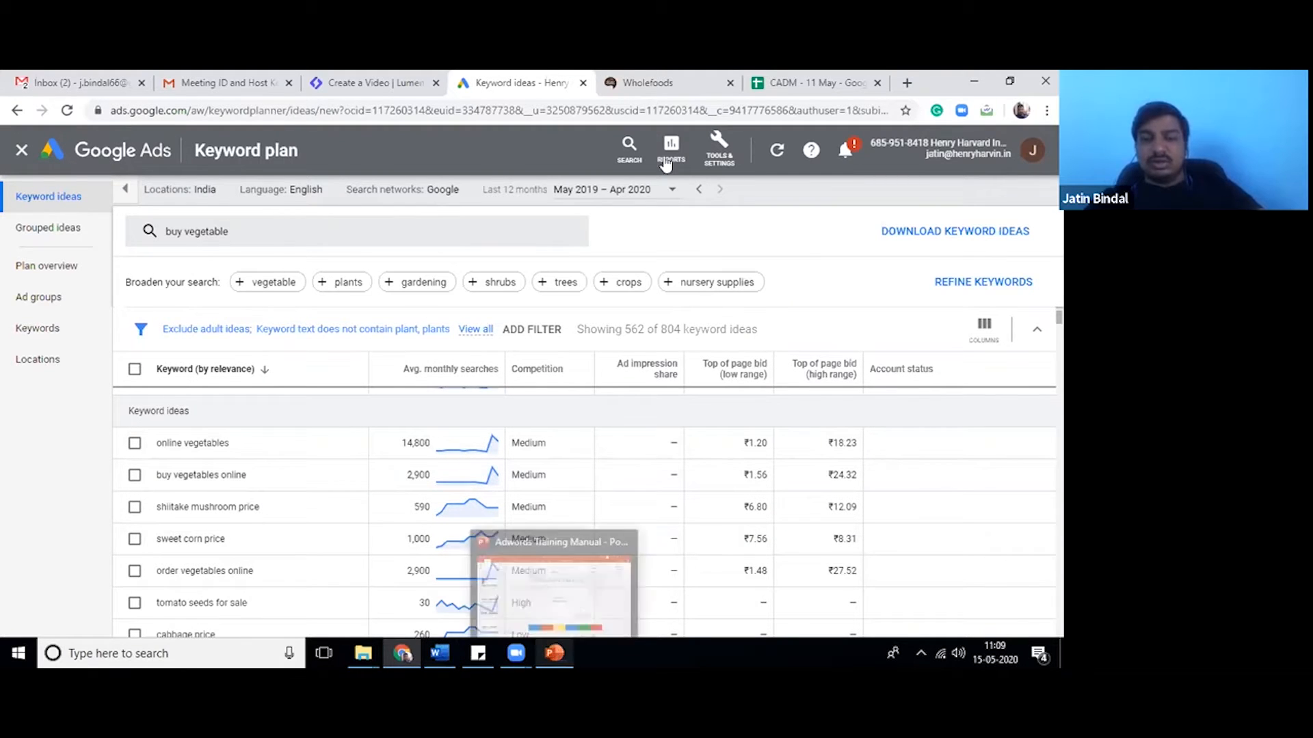
Check the BID value on the Google ads Algorithm sheet of the CADM - 11 May spreadsheet, and return to the keyword ideas.
click(825, 81)
click(168, 533)
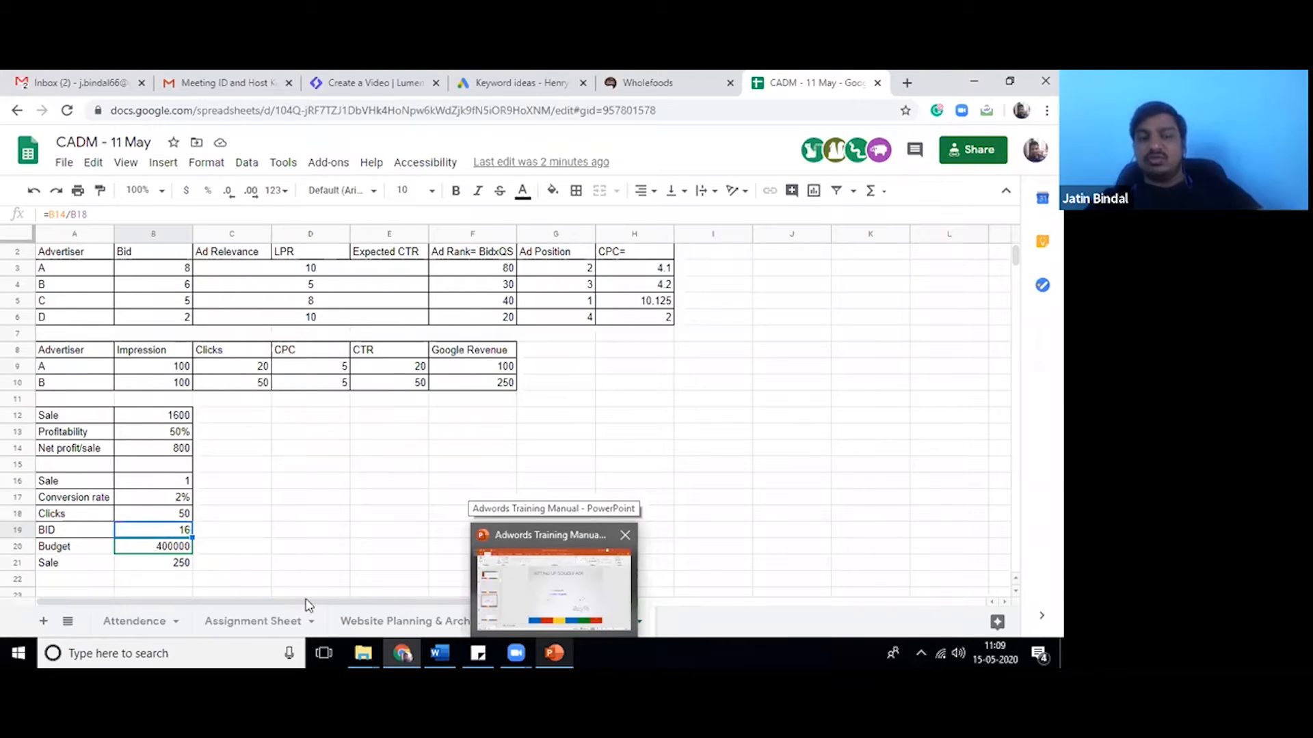
mouse_move(378, 651)
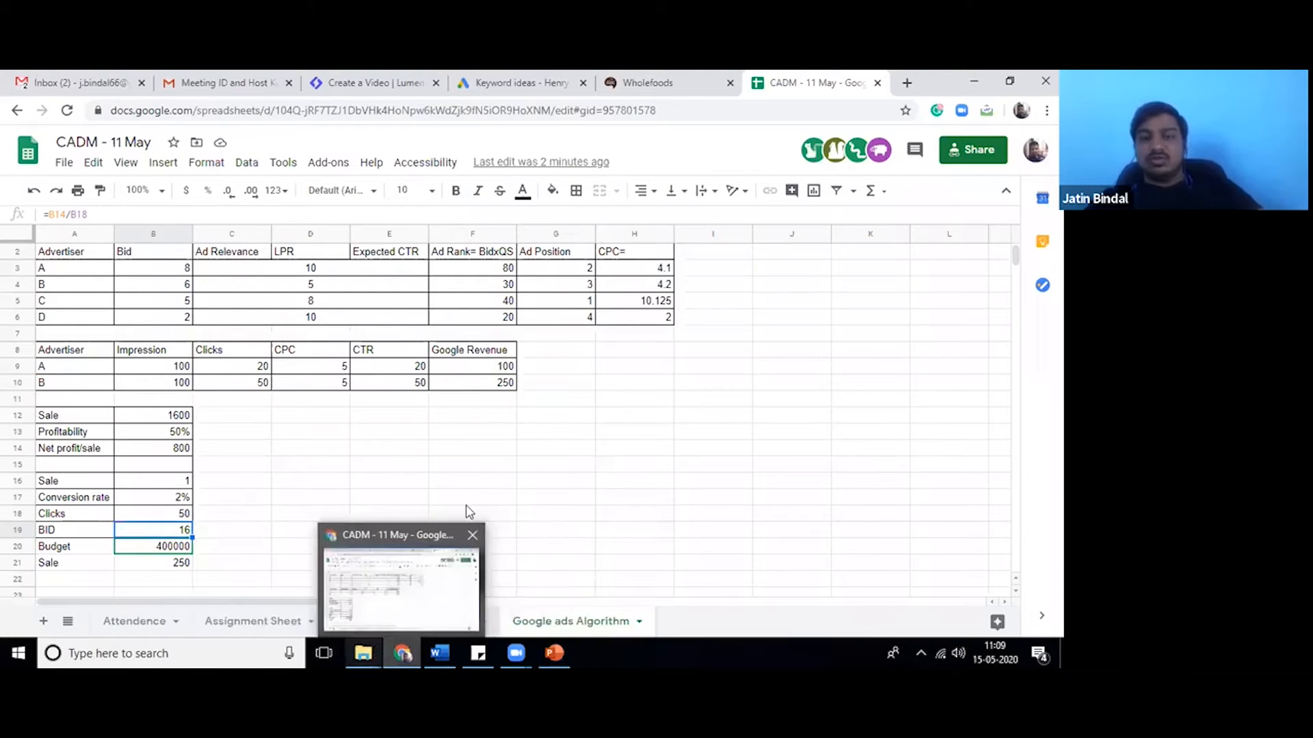
click(696, 77)
click(519, 82)
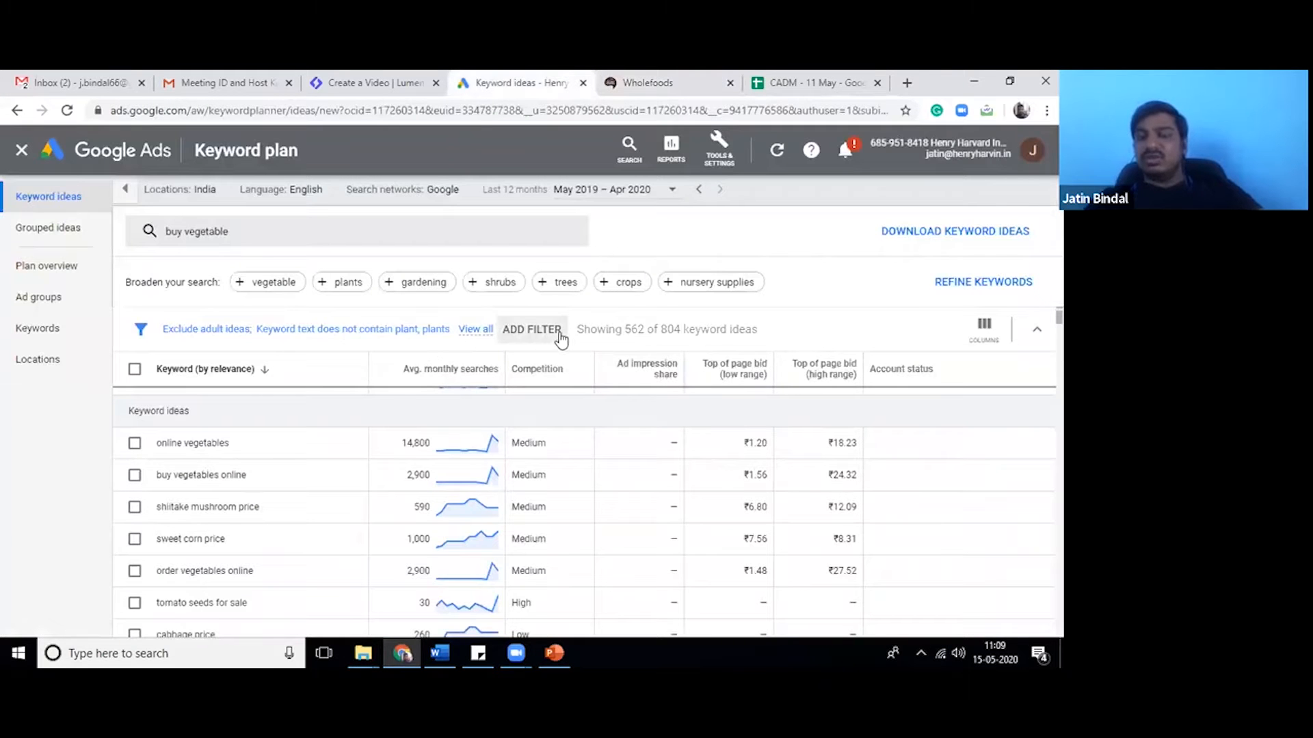
Filter the keyword ideas to a top of page bid (low range) of at most ₹16 and review the filtered list.
click(559, 331)
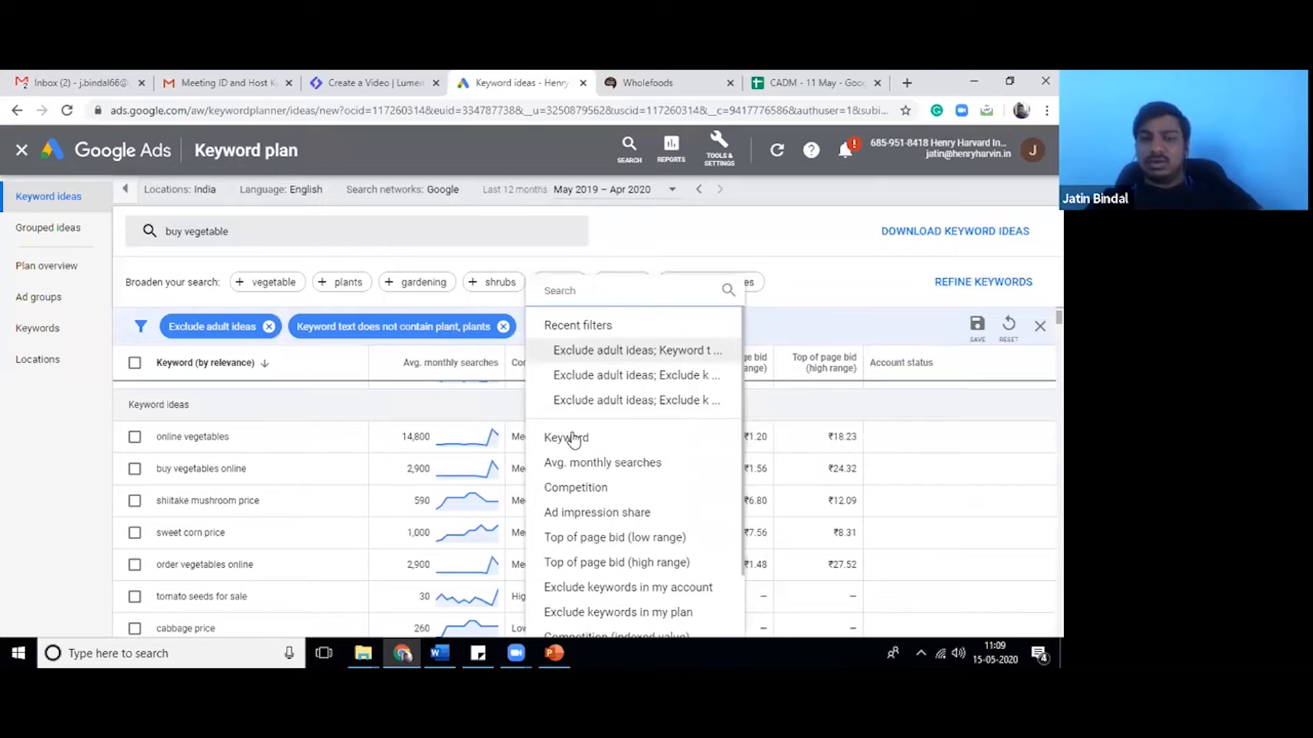
text(low)
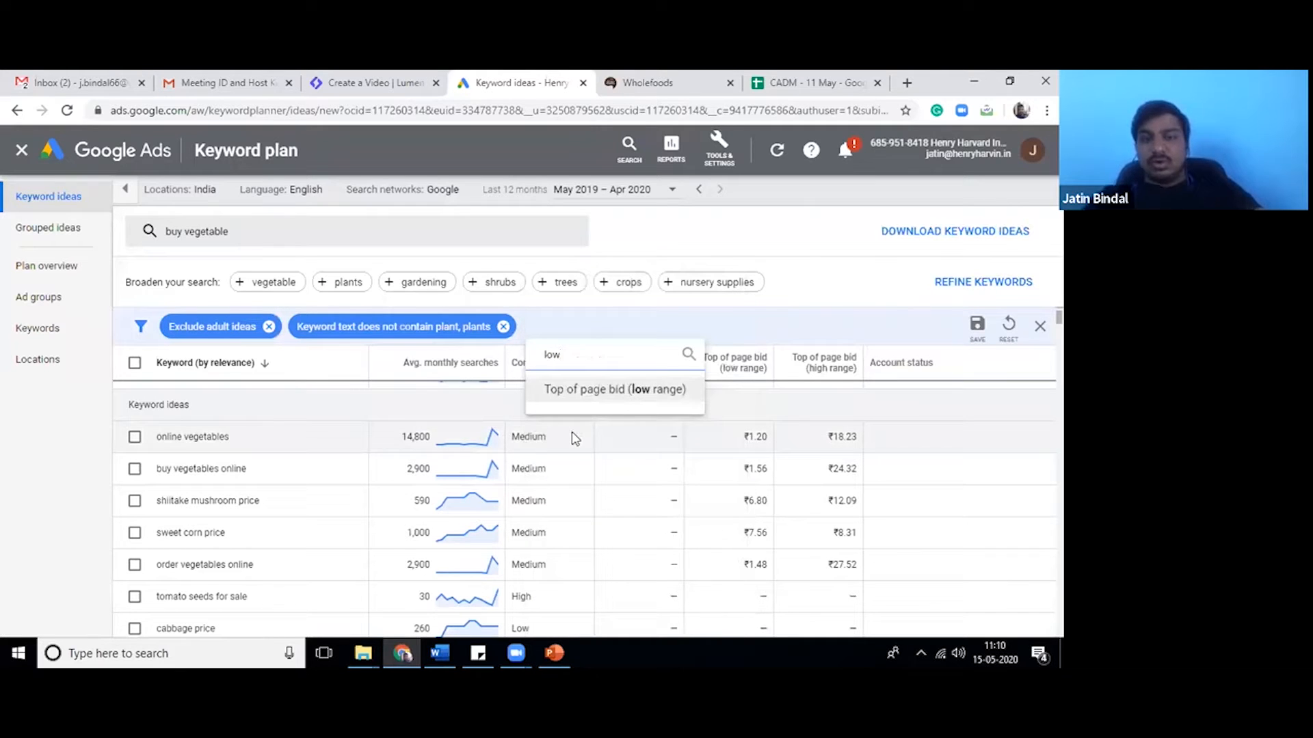
click(636, 387)
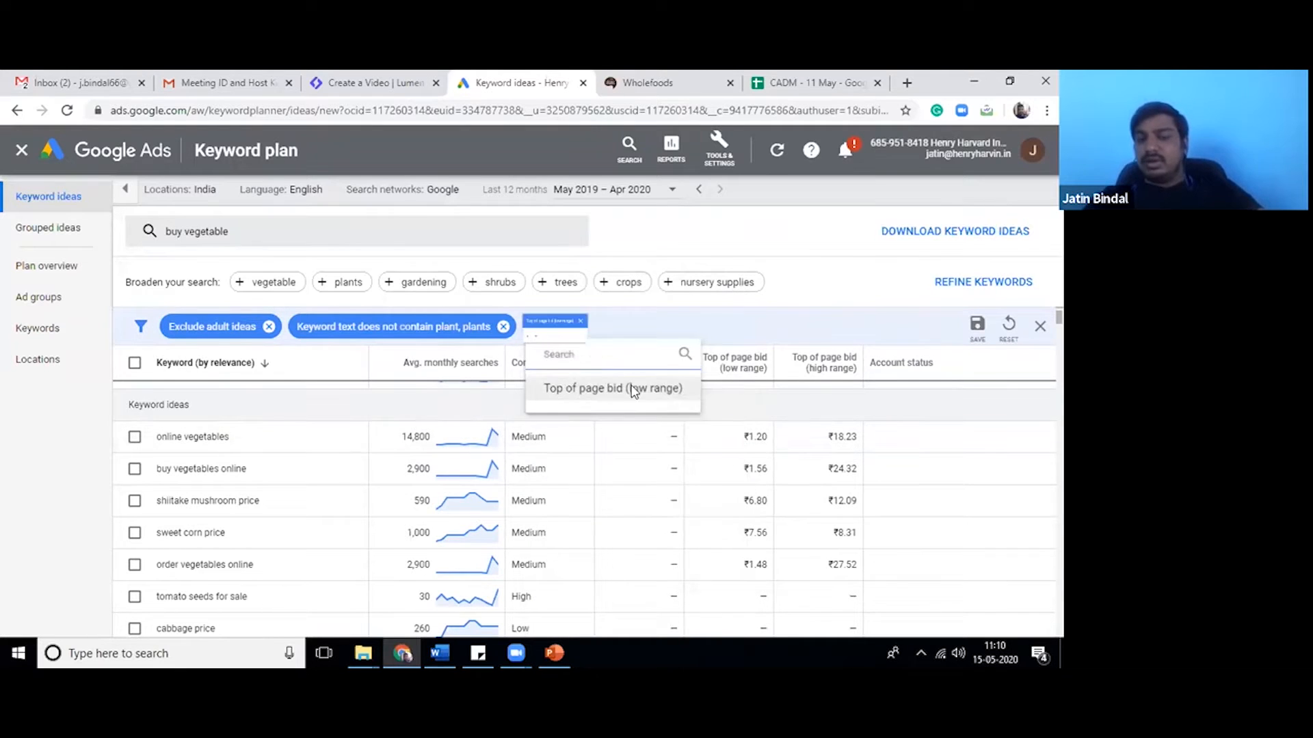
click(540, 381)
click(549, 426)
click(612, 380)
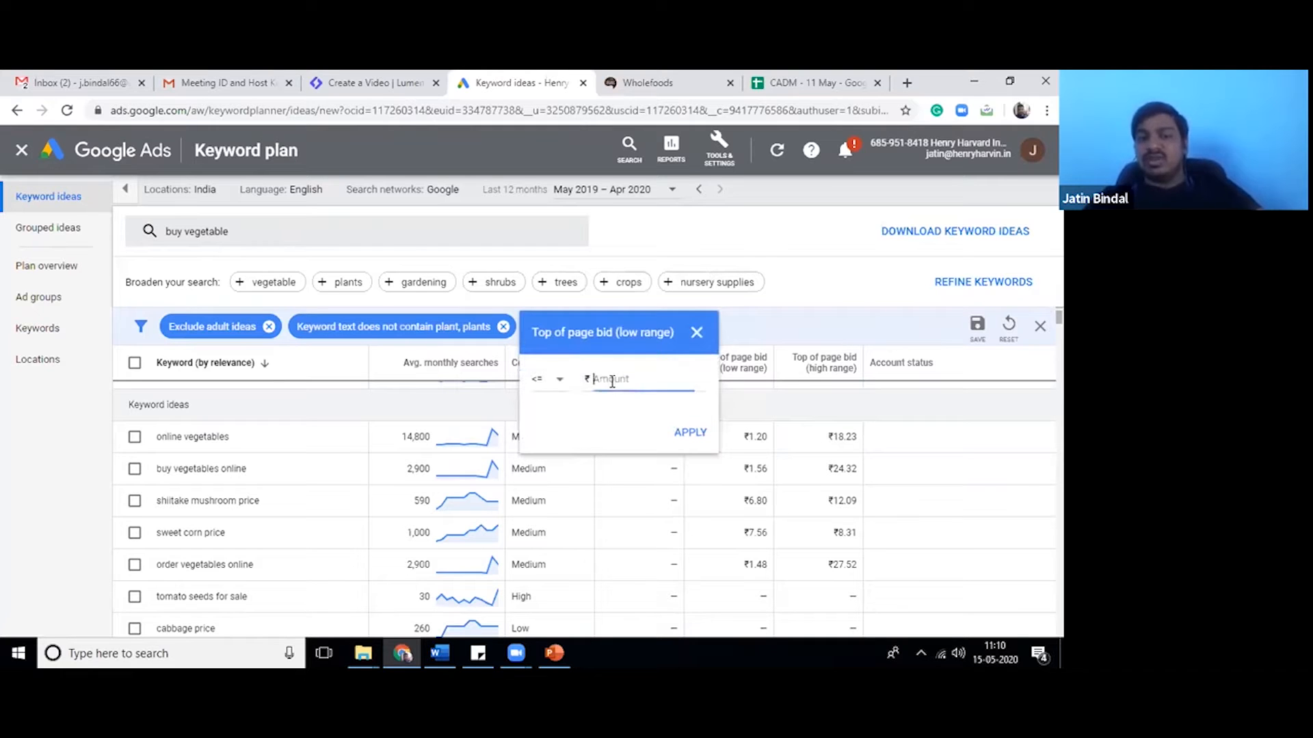
text(16)
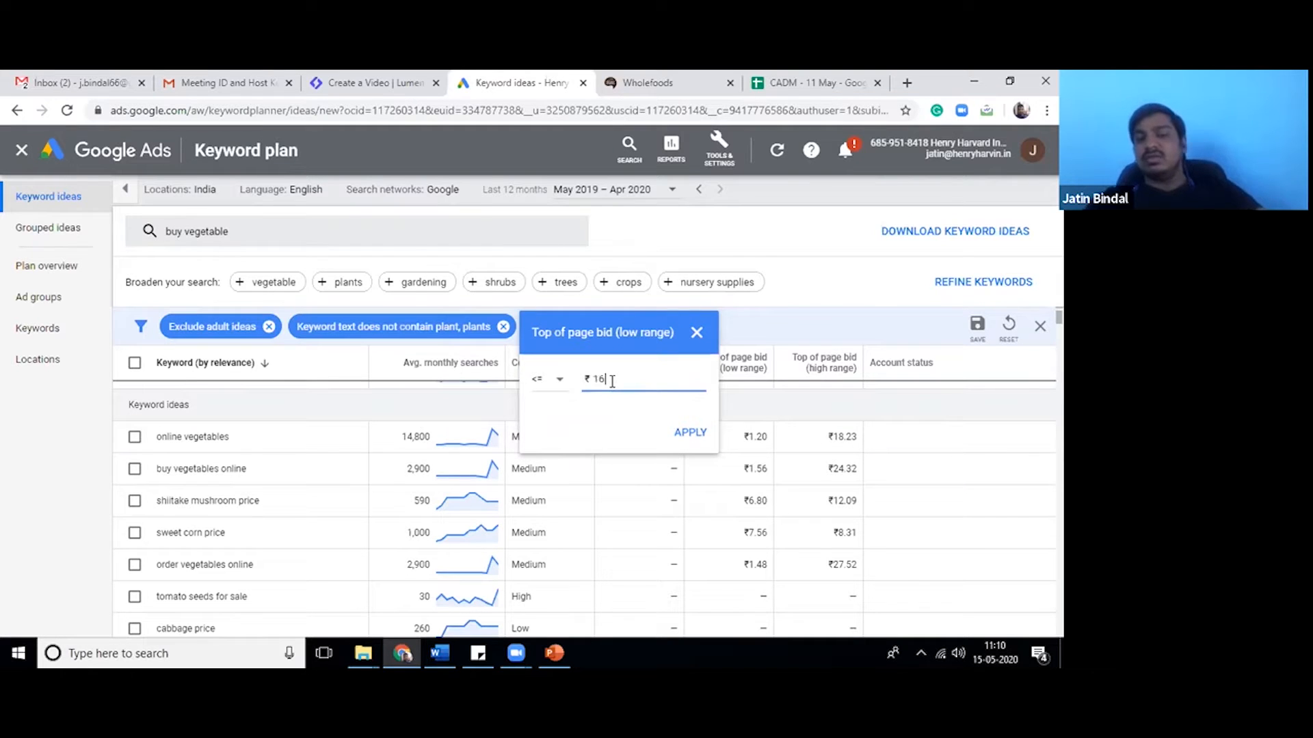
key(Return)
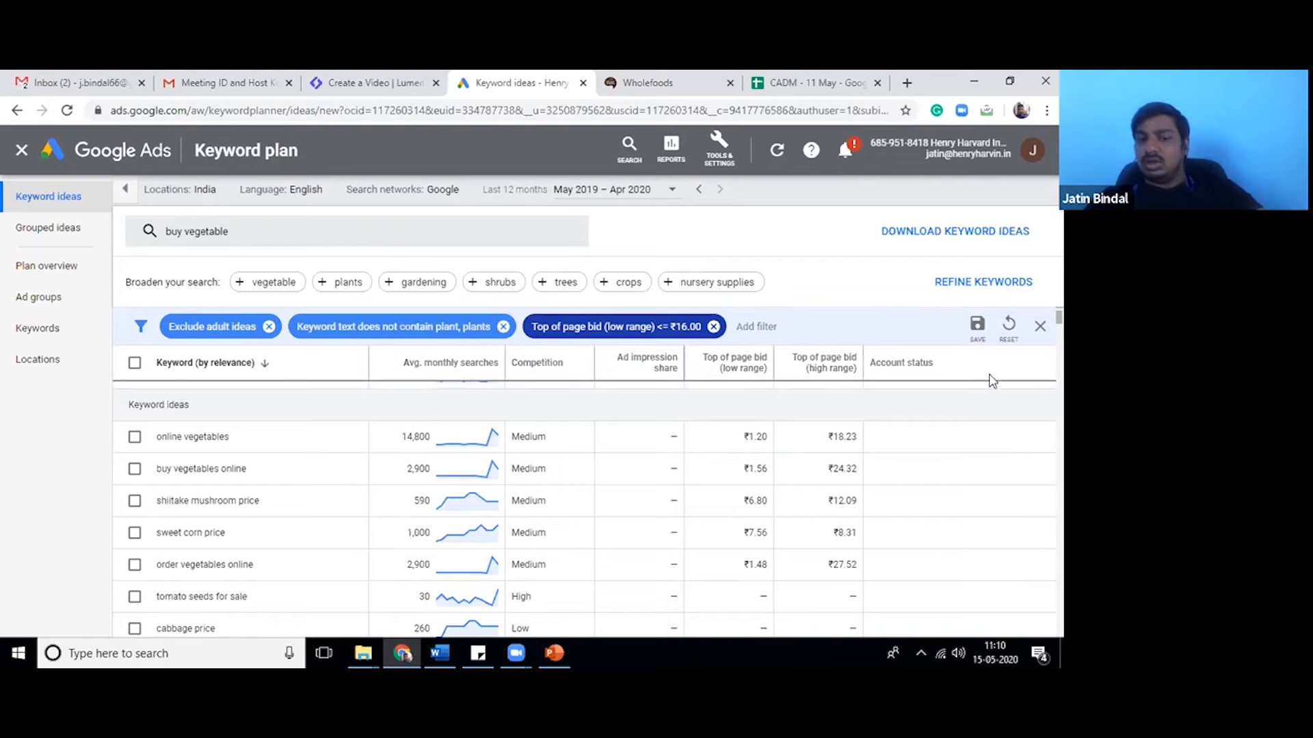
scroll(989, 375, down, 2)
scroll(584, 506, down, 2)
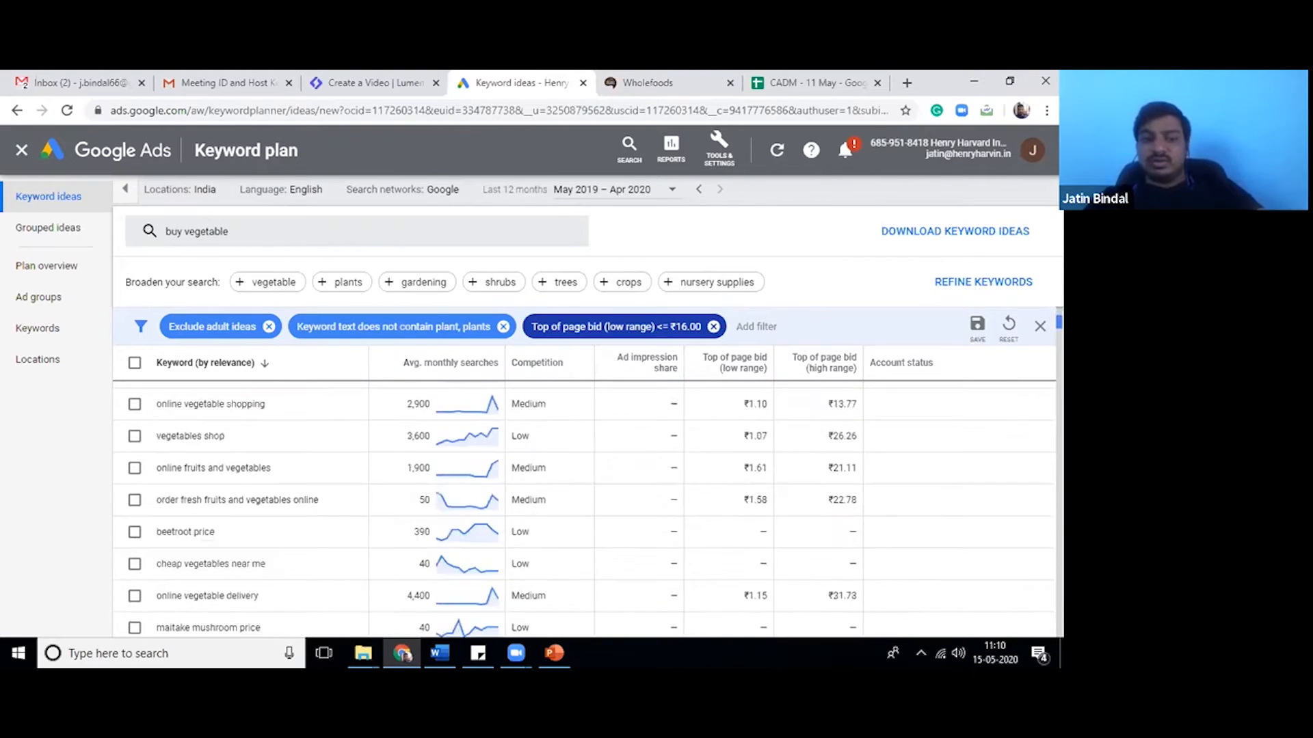
scroll(585, 506, up, 7)
scroll(584, 506, down, 2)
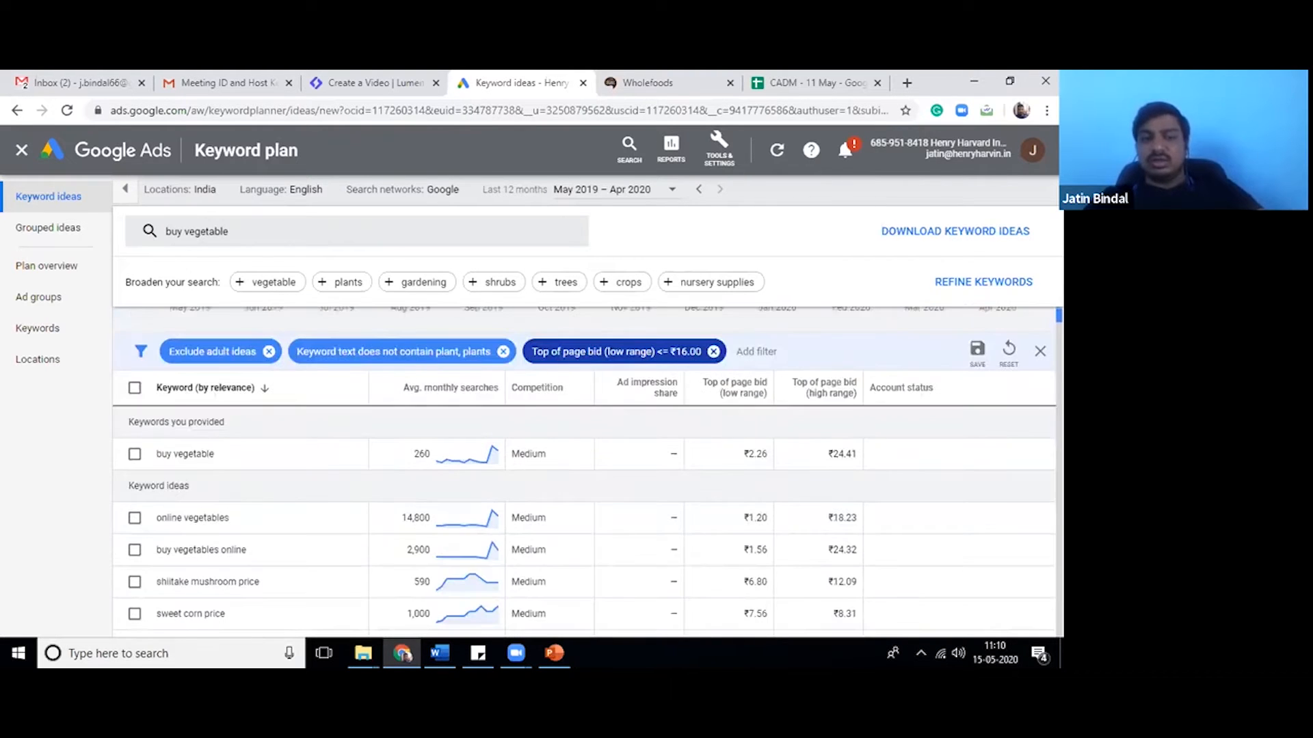
click(695, 333)
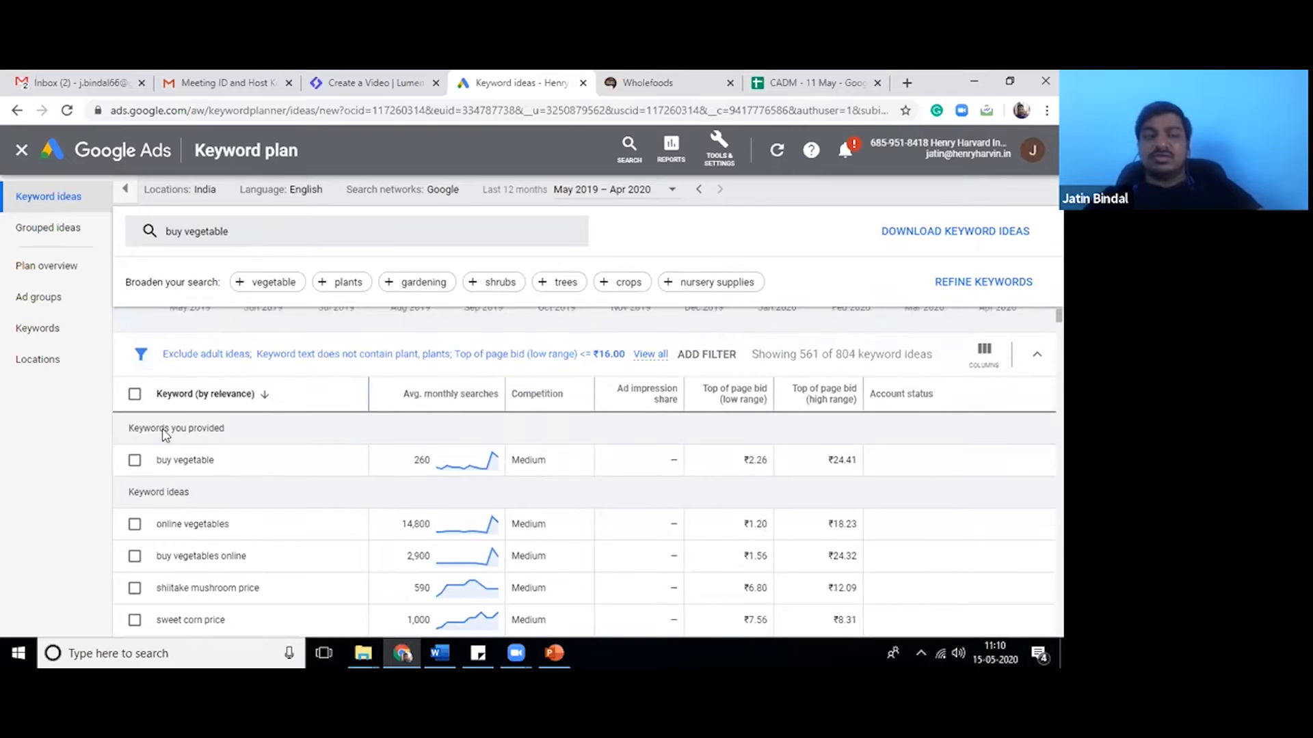
Select the keywords "buy vegetable", "online vegetables" and "buy vegetables online".
click(135, 461)
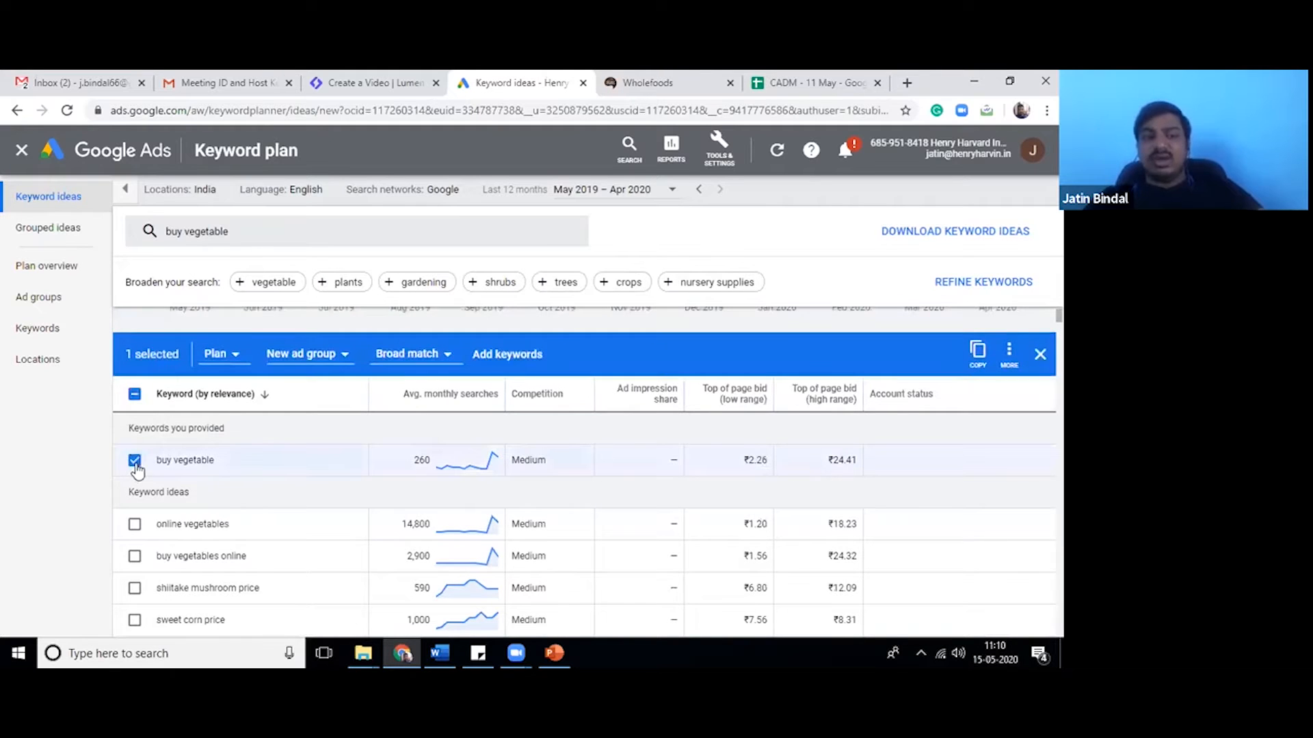
click(134, 524)
click(134, 556)
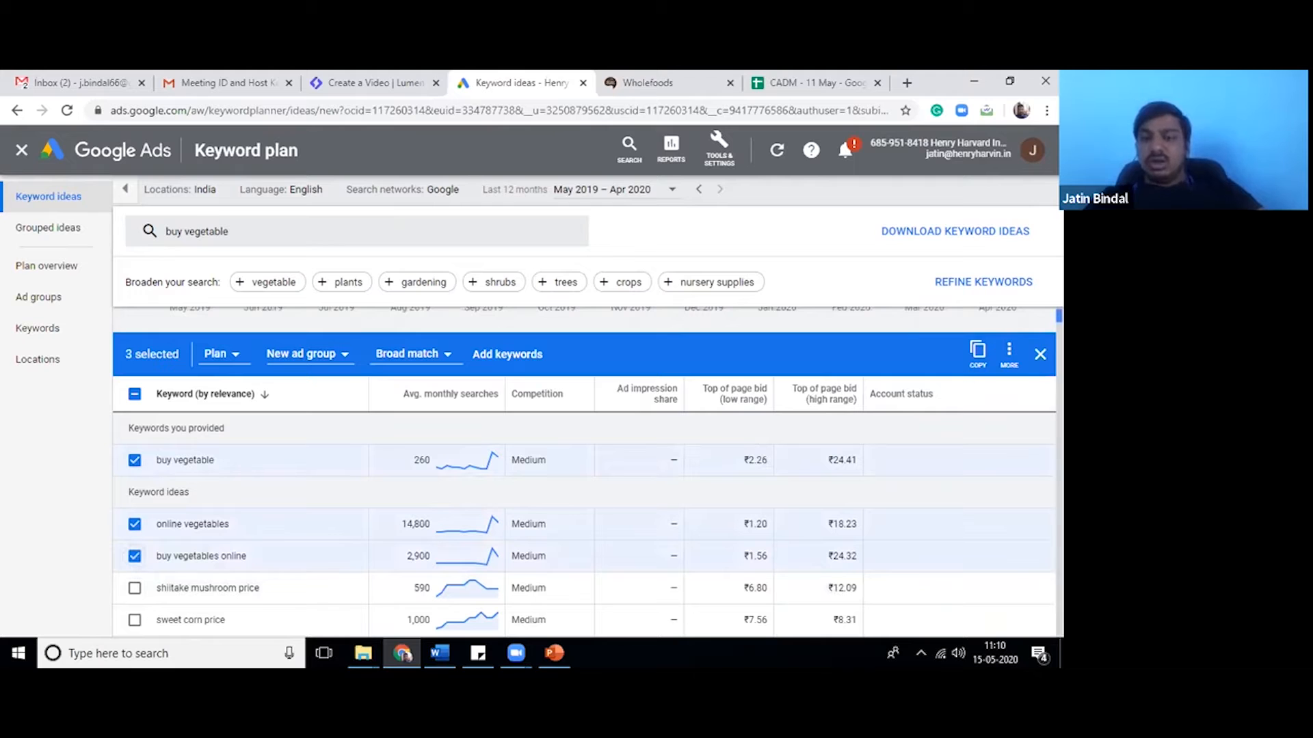
scroll(1033, 478, down, 2)
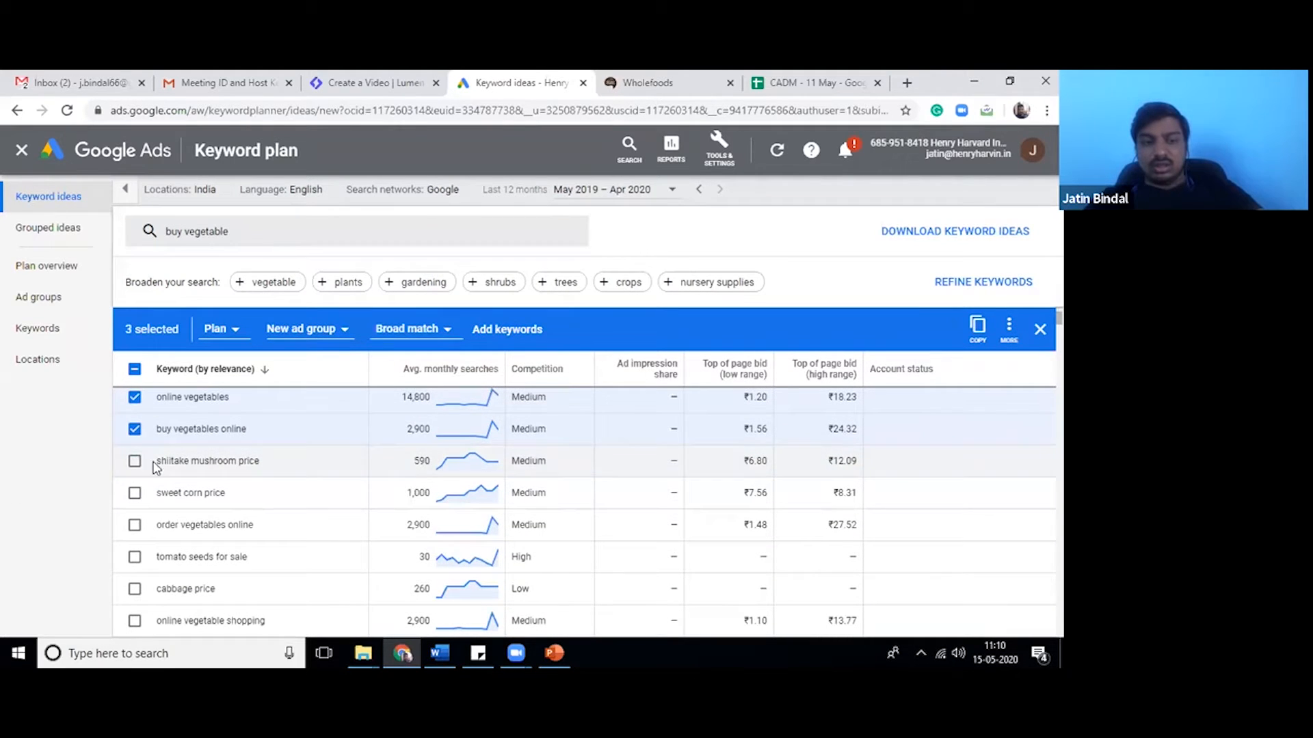
Add "buy organic vegetables" as a second search keyword and get the updated keyword ideas.
click(270, 232)
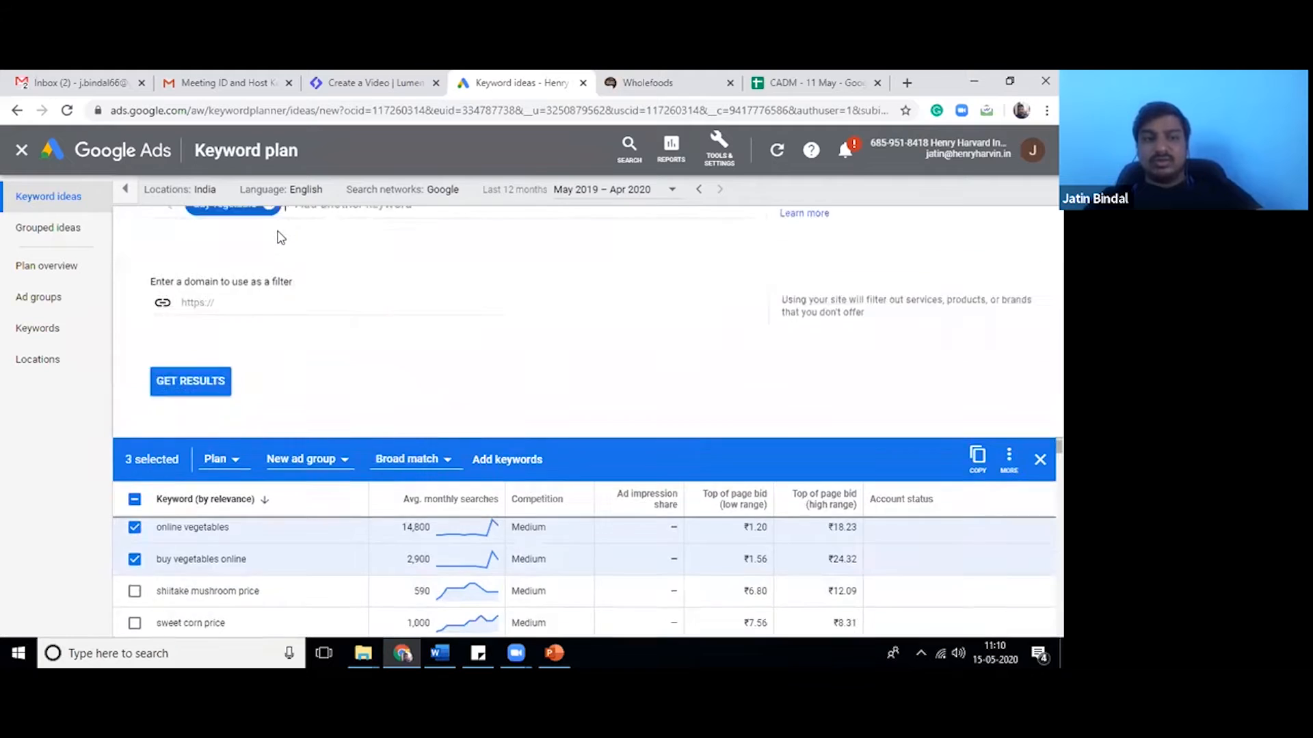
text(b)
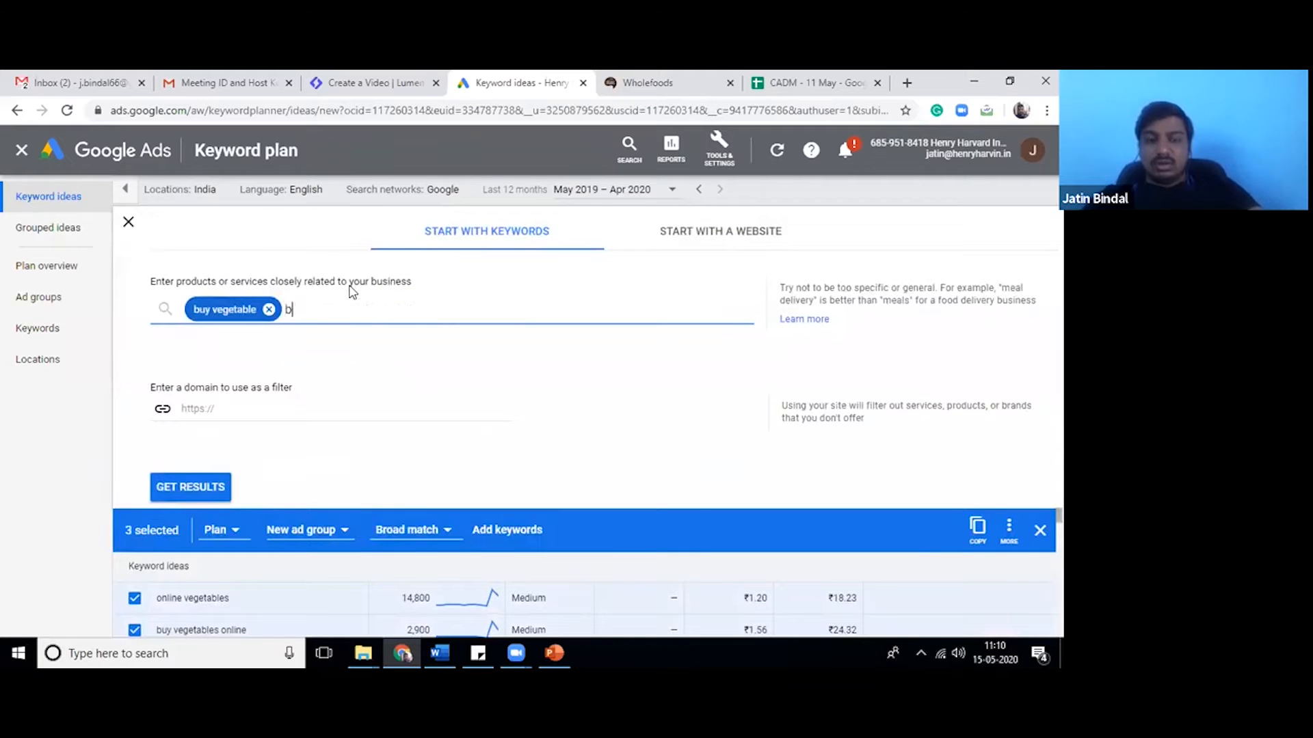
text(uy orga)
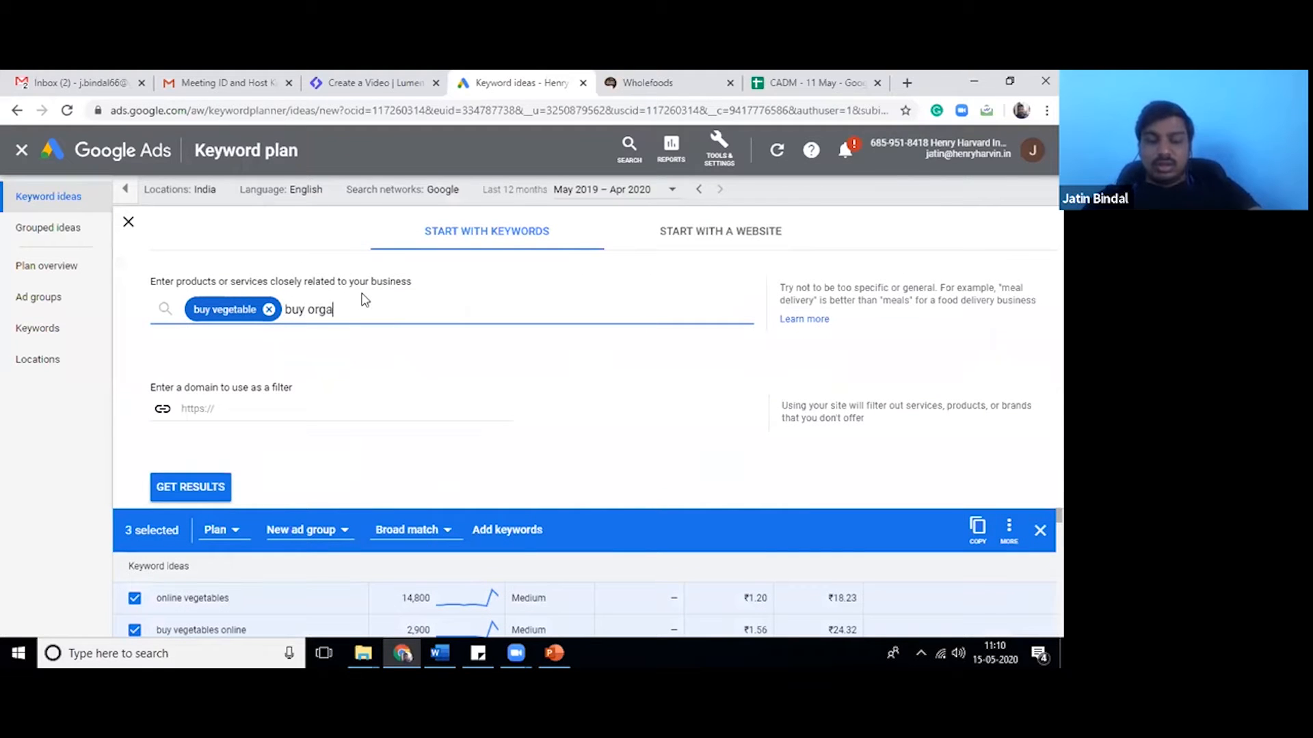
text(nic veeg)
text(getables)
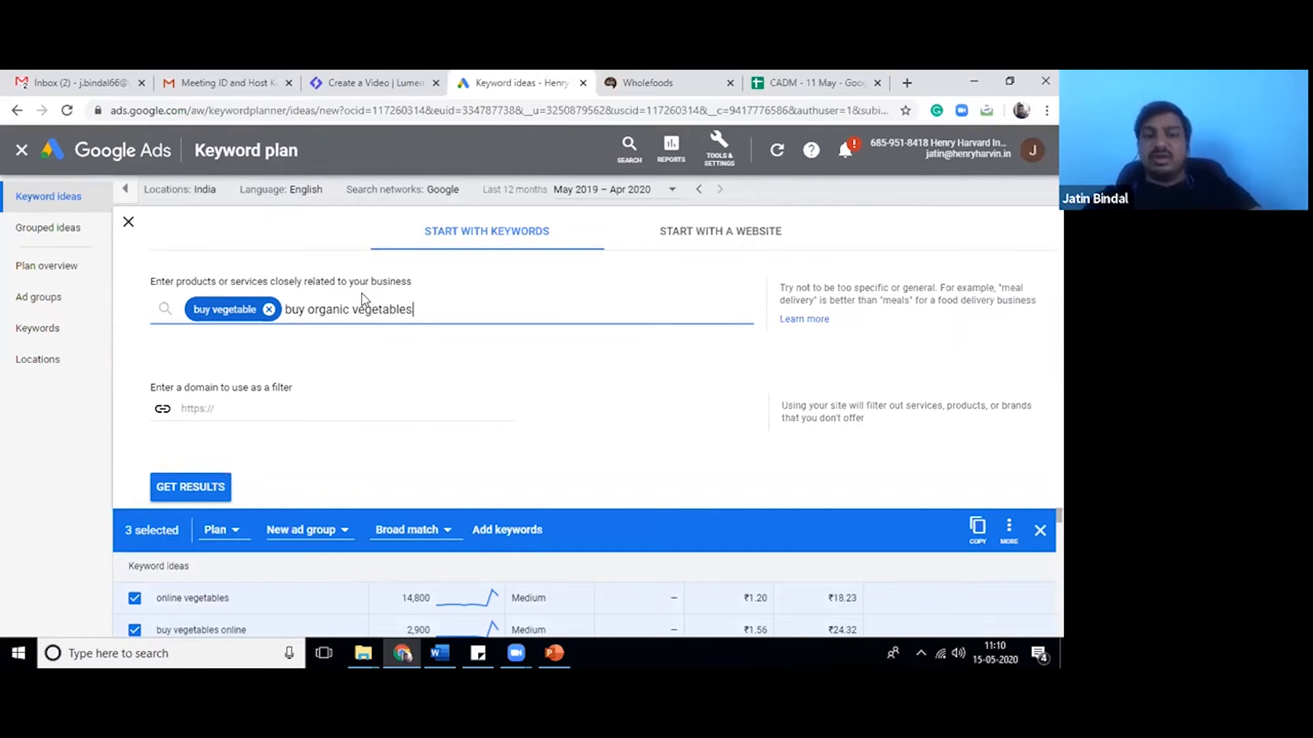
key(Return)
click(191, 487)
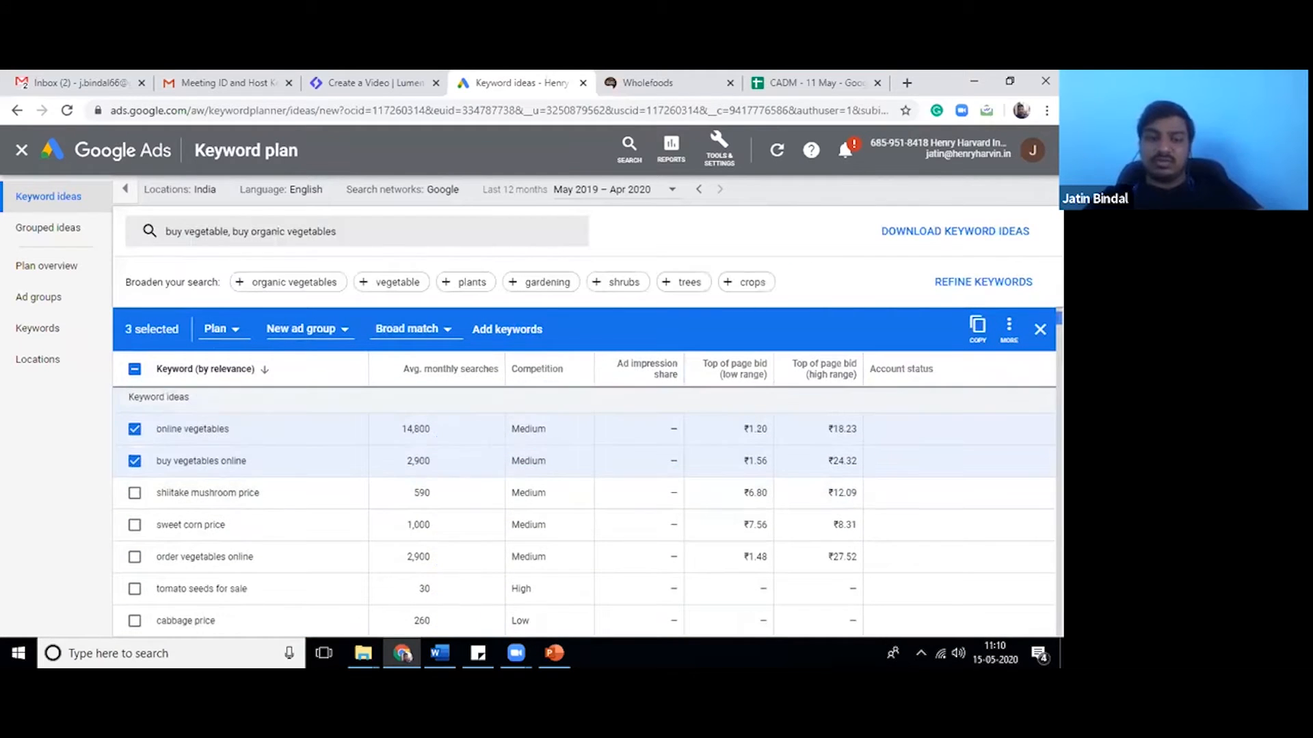
Also select "buy organic vegetables" and "order vegetables online", and add all selected keywords to the plan's new ad group as broad match.
scroll(583, 512, up, 1)
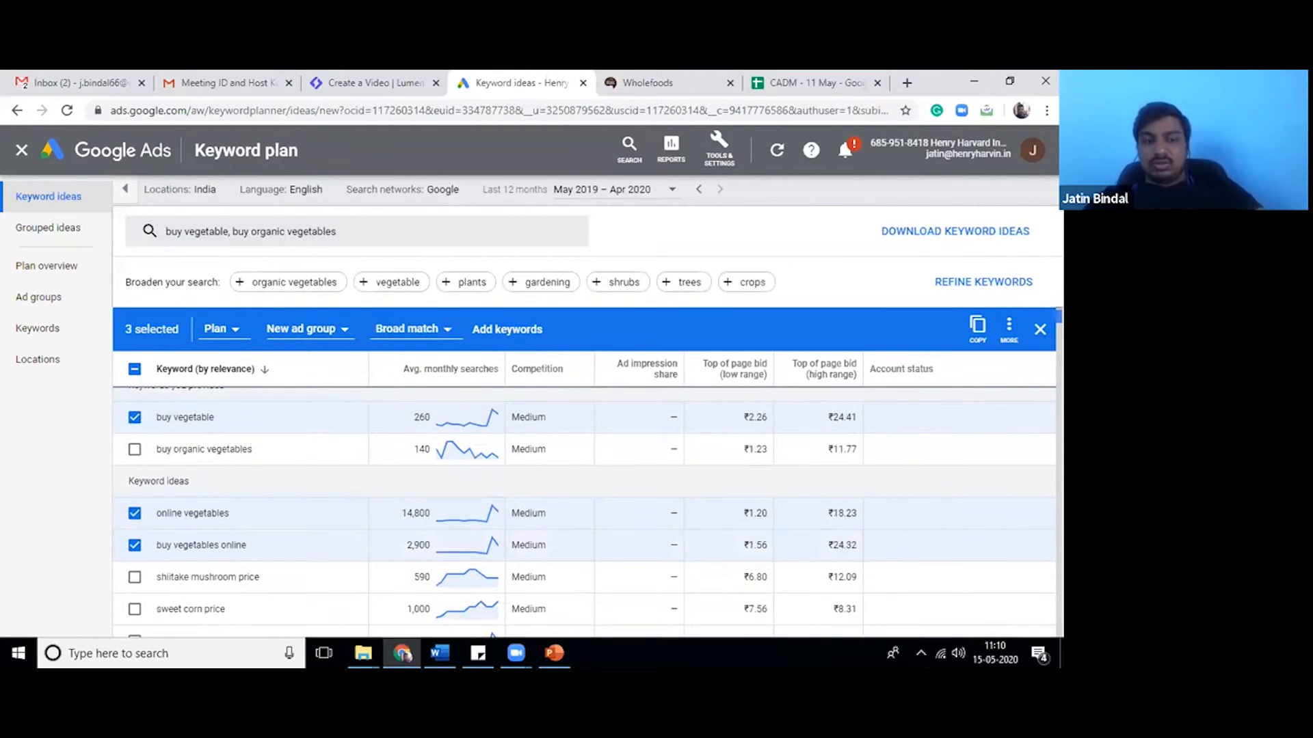
click(133, 451)
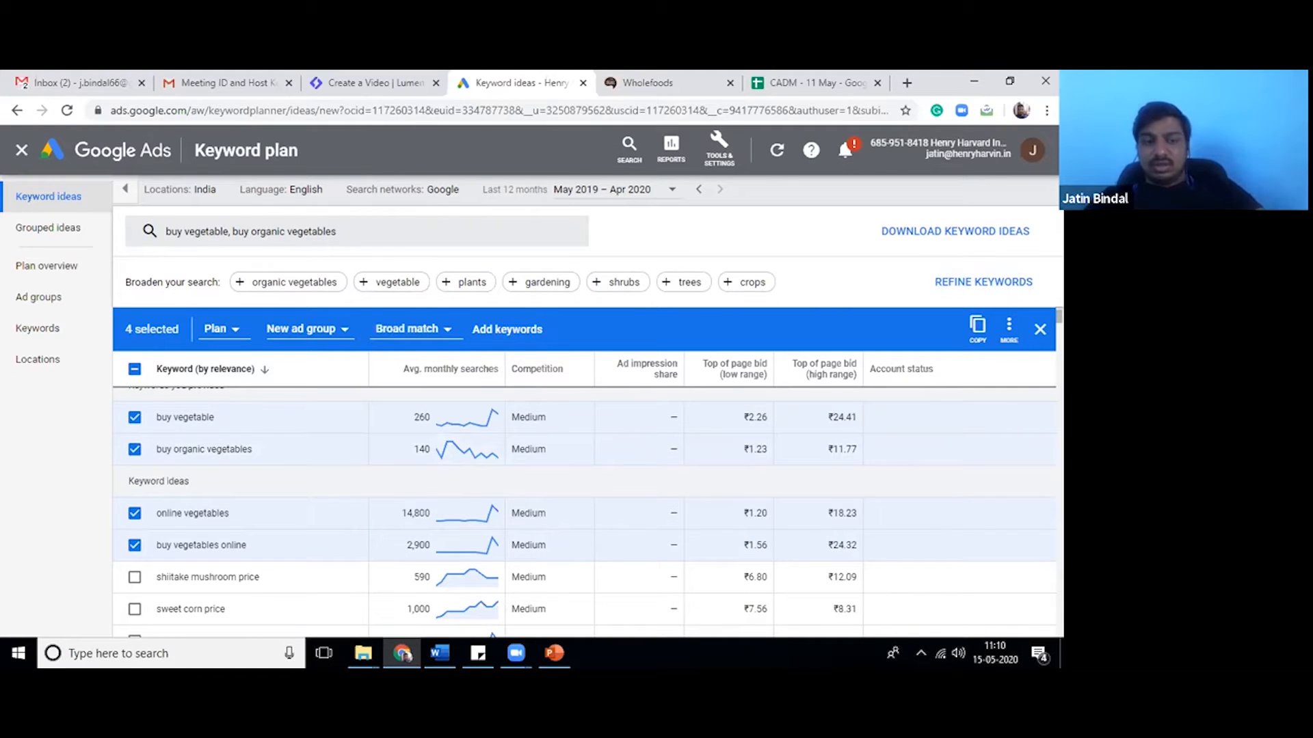
scroll(195, 446, down, 2)
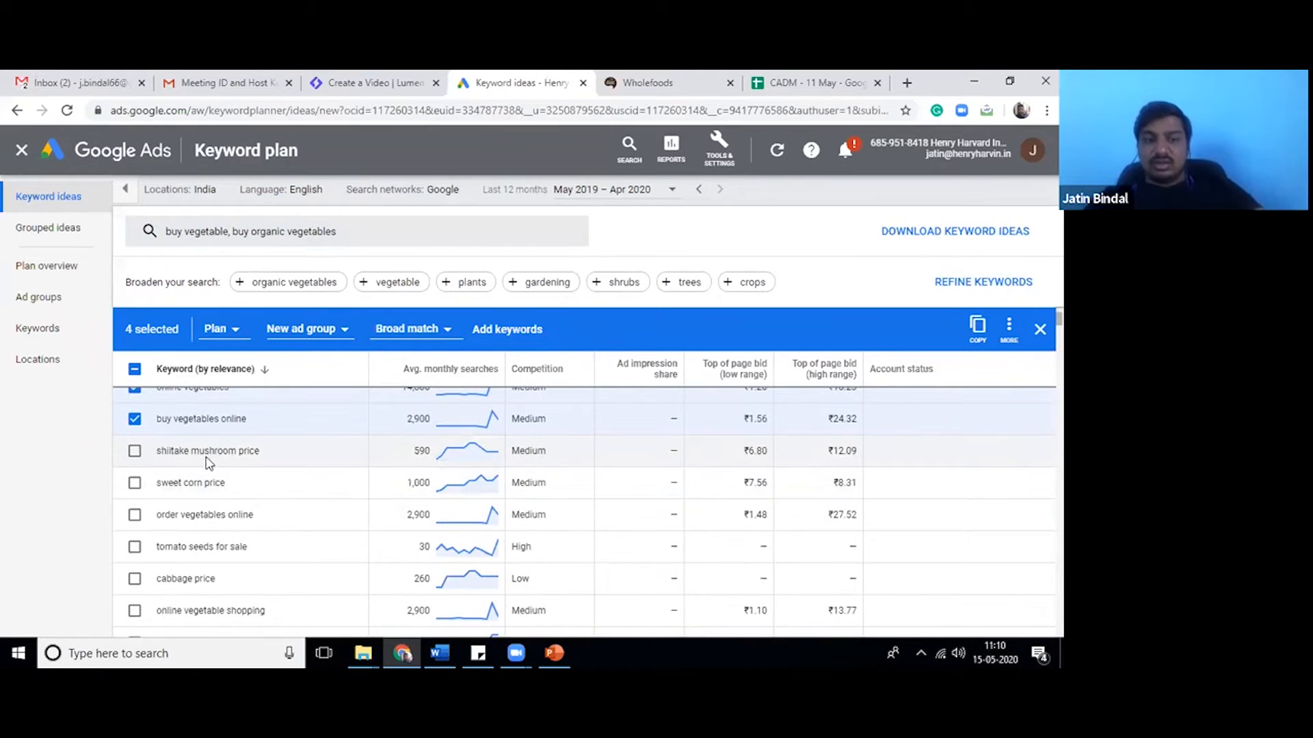
click(134, 516)
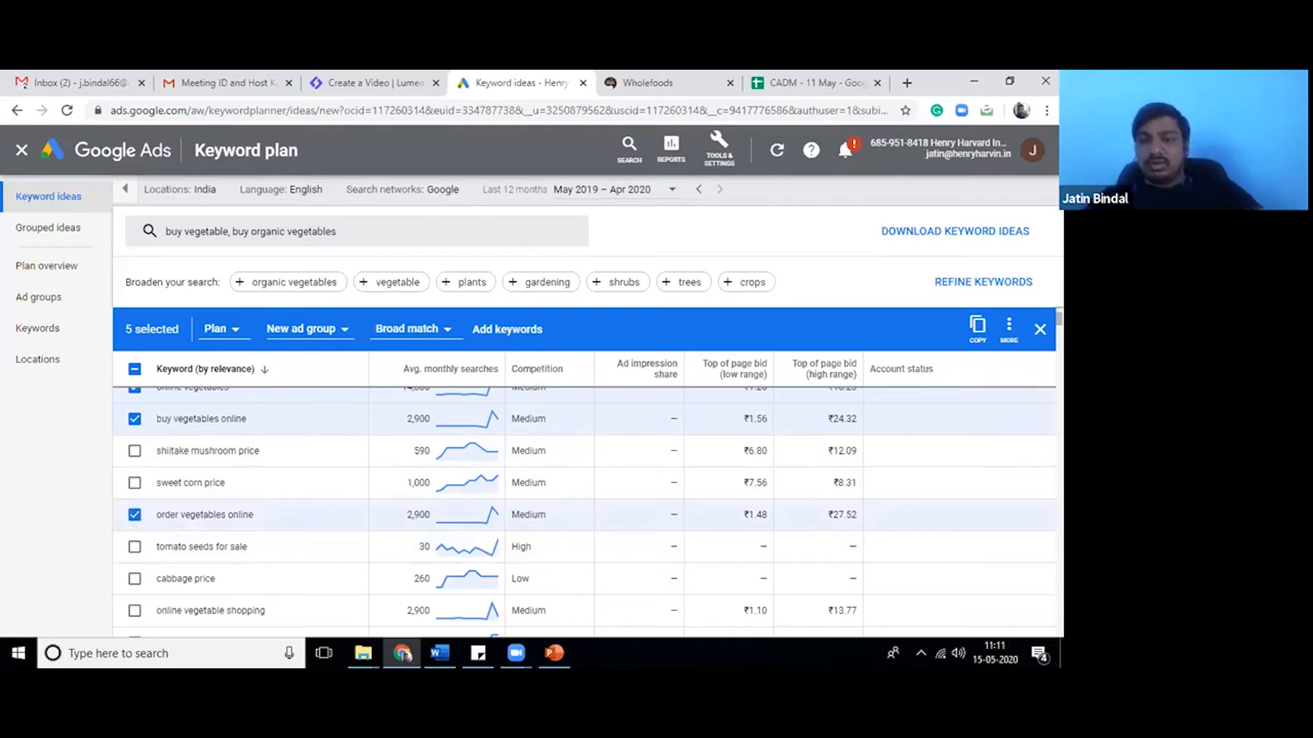
scroll(585, 512, down, 2)
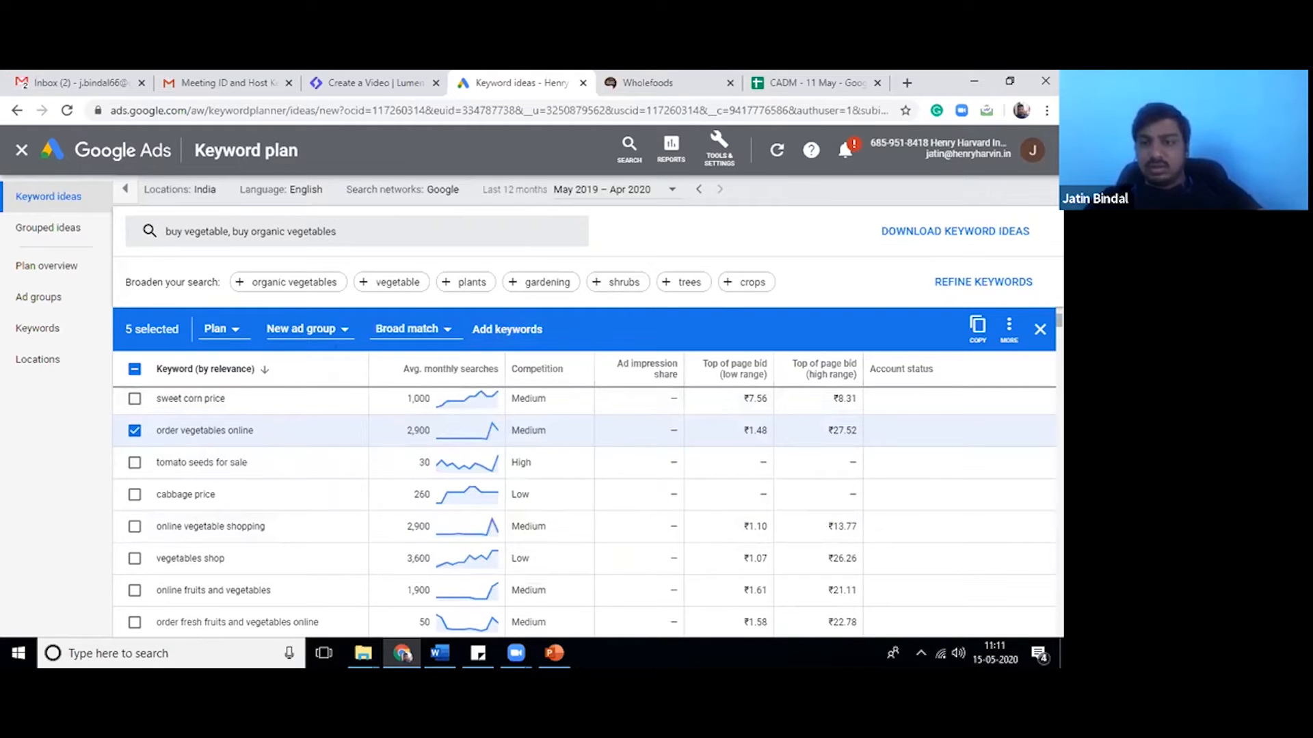
scroll(258, 345, up, 3)
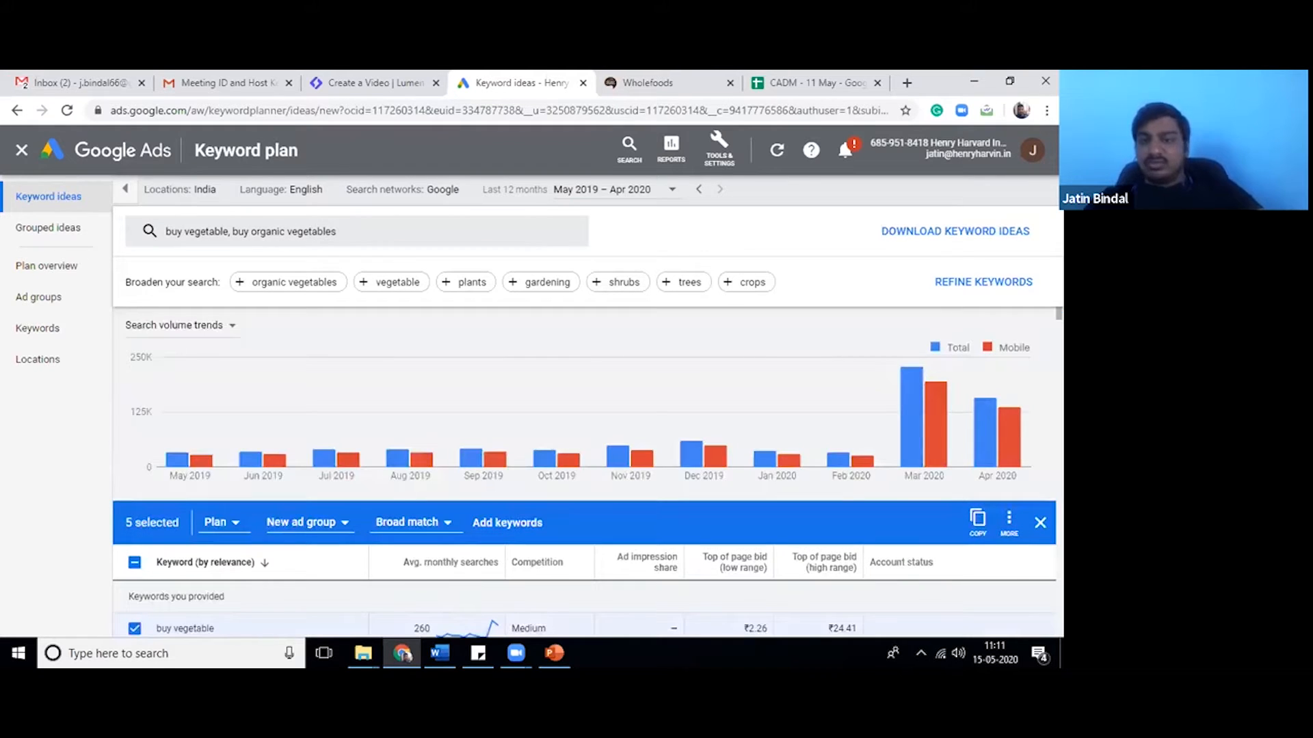
scroll(585, 472, down, 2)
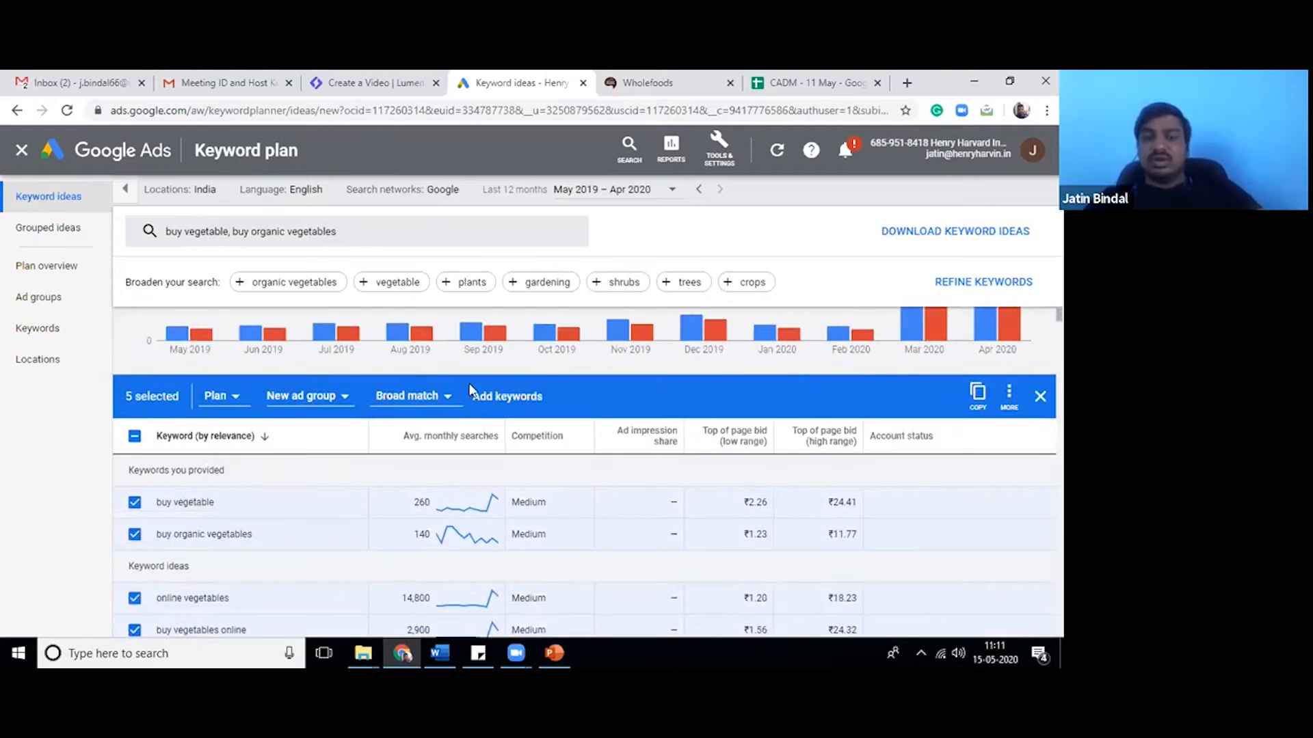
click(487, 397)
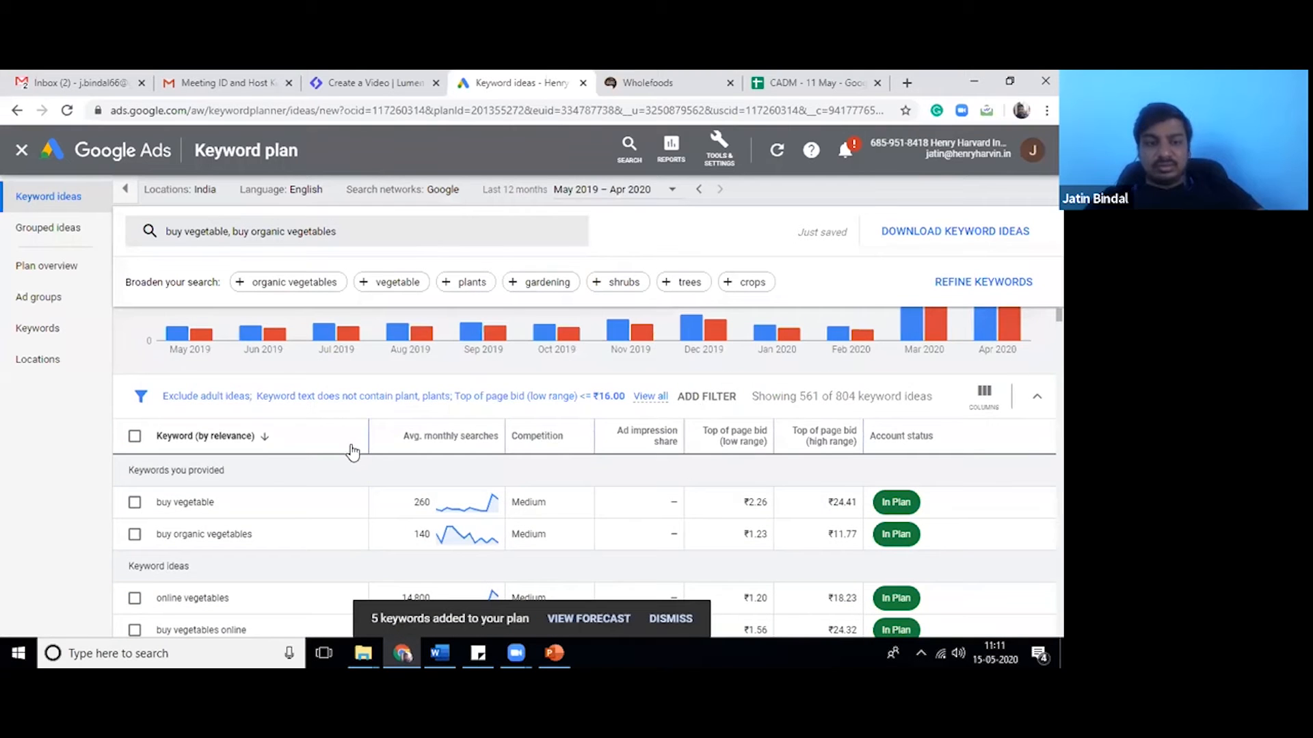
Add a filter that excludes keywords already in the plan from the keyword ideas.
click(709, 398)
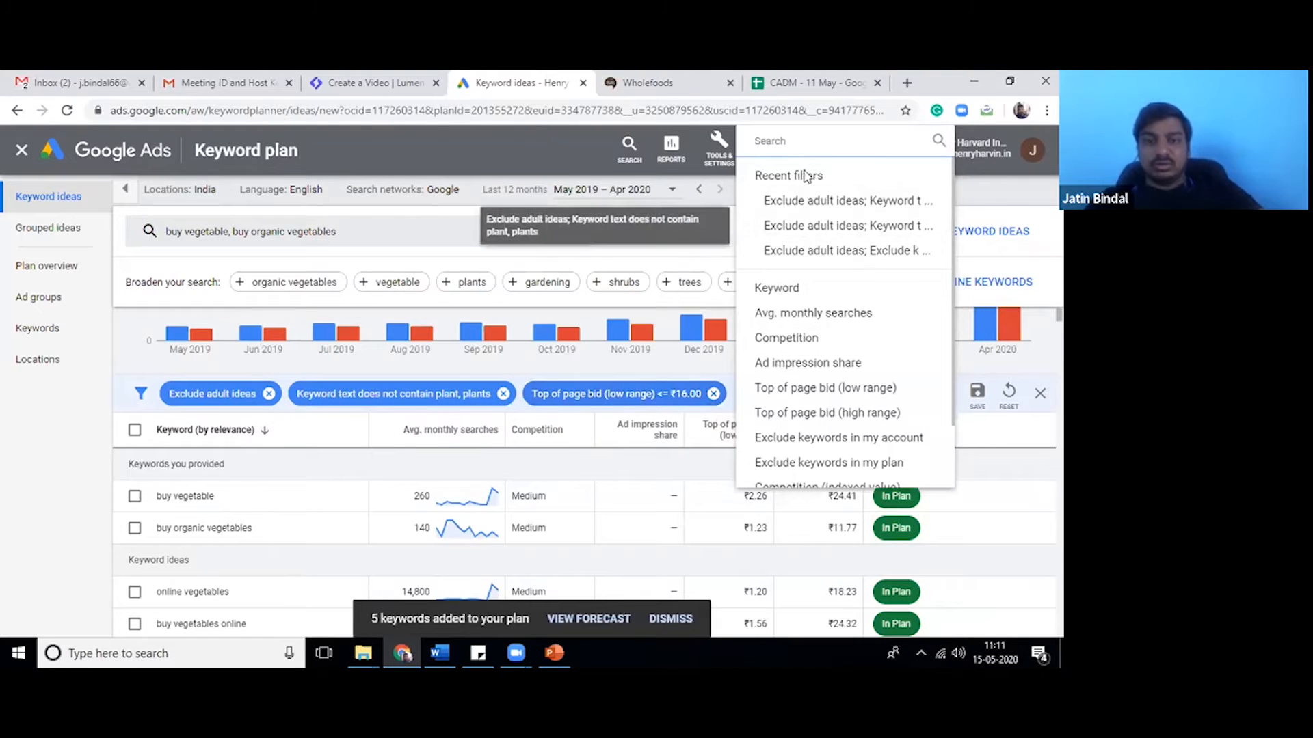
text(pla)
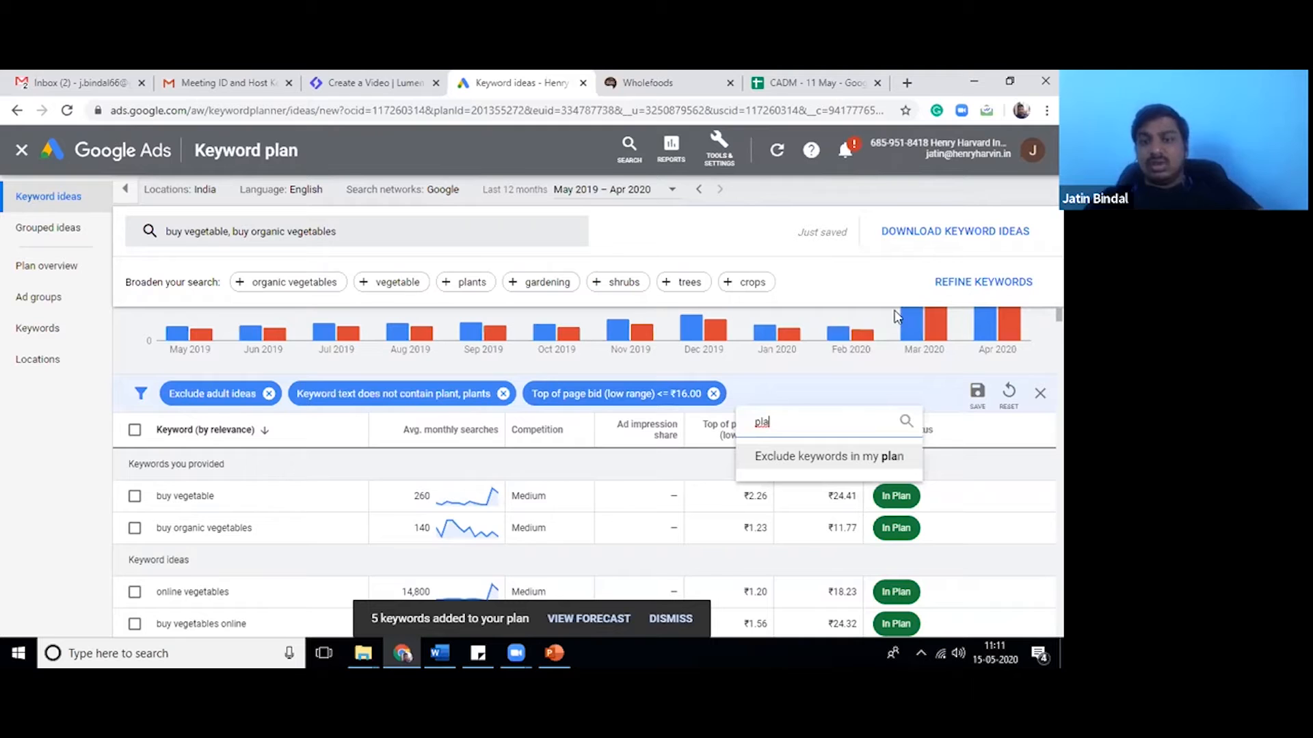
click(815, 460)
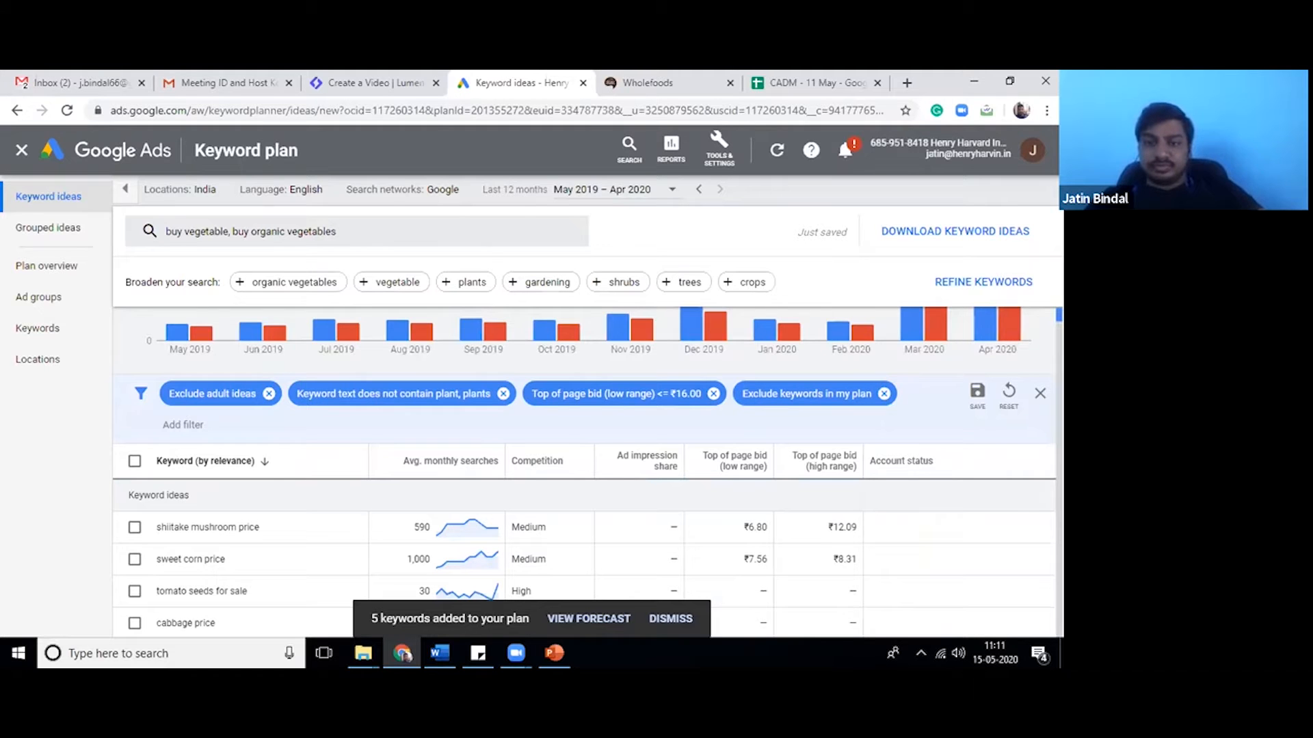
Add the keyword "online vegetable shopping" to Ad group 1 of the plan as broad match.
scroll(189, 458, down, 5)
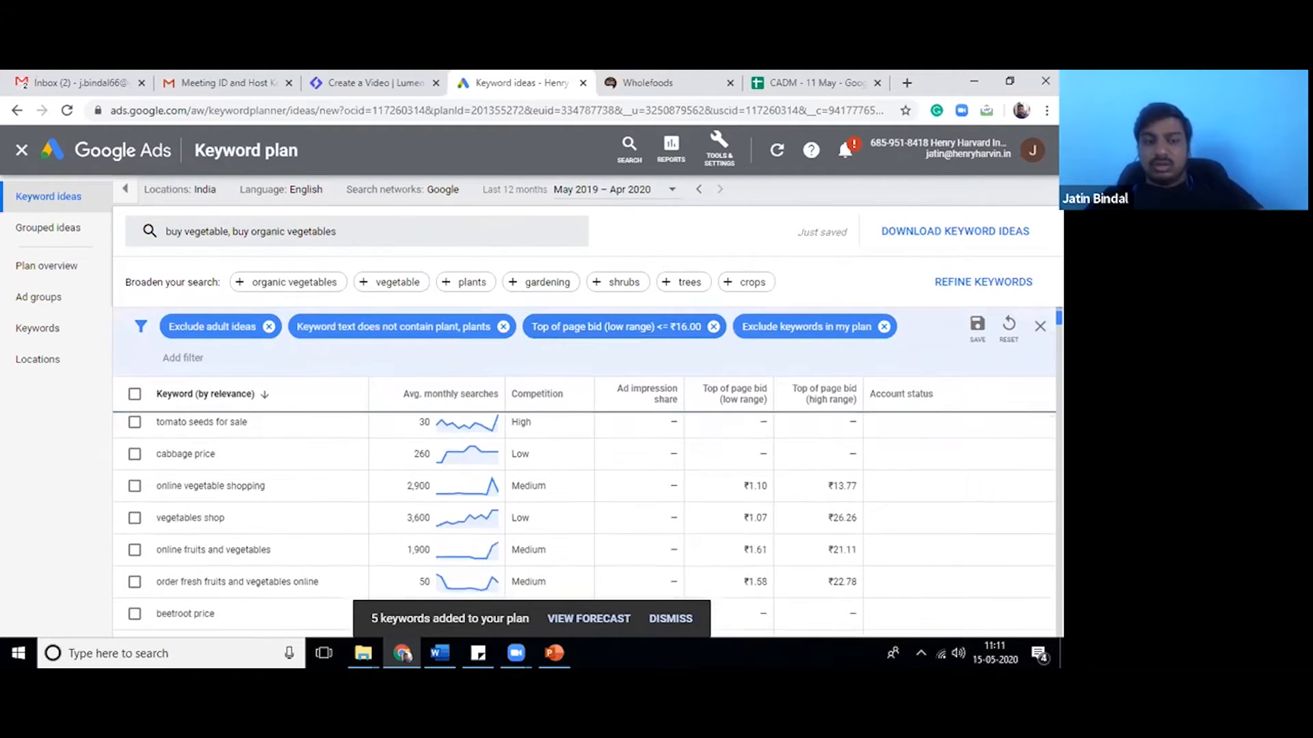
click(134, 461)
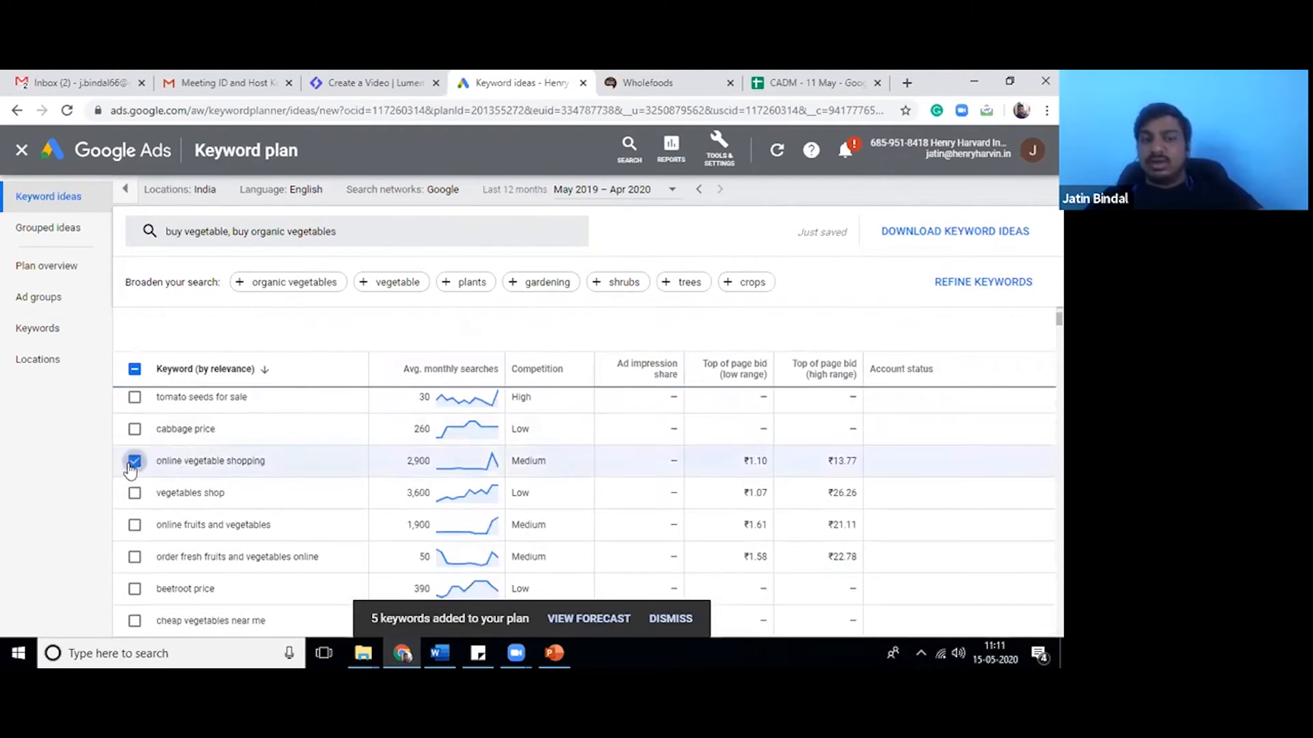
click(328, 331)
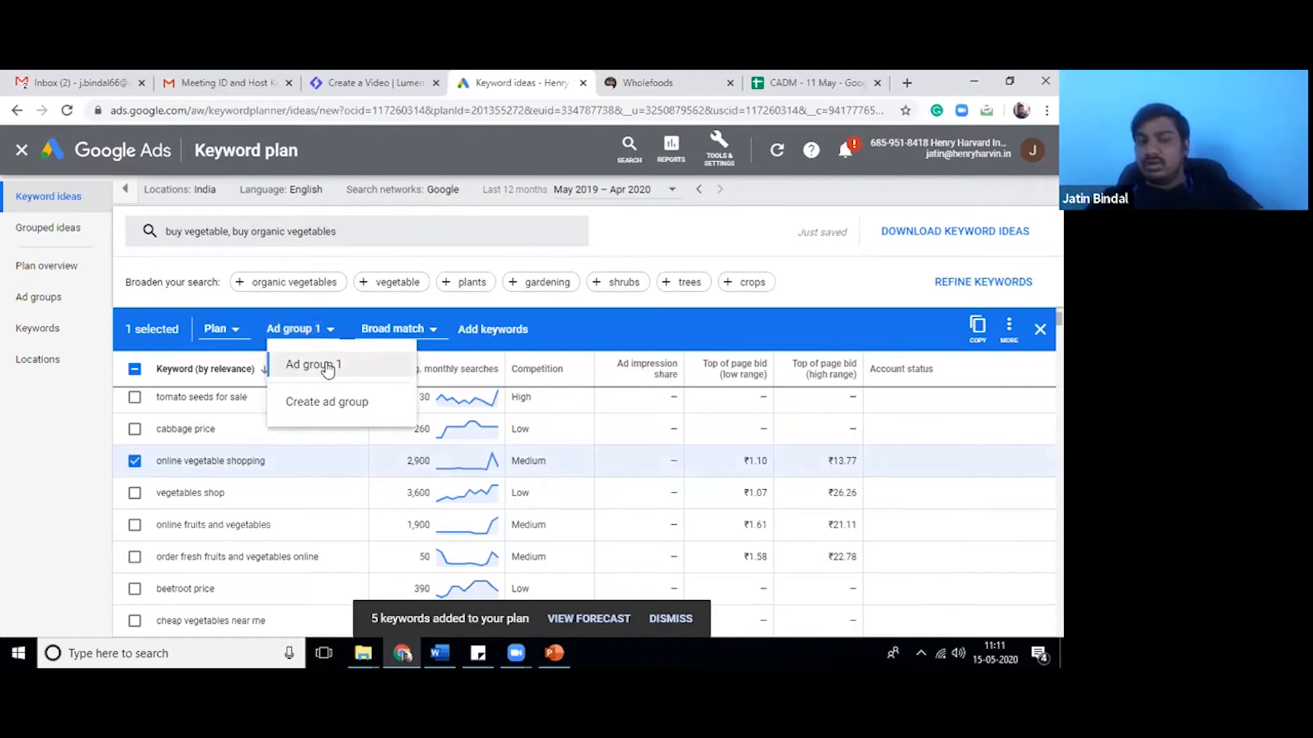
click(329, 366)
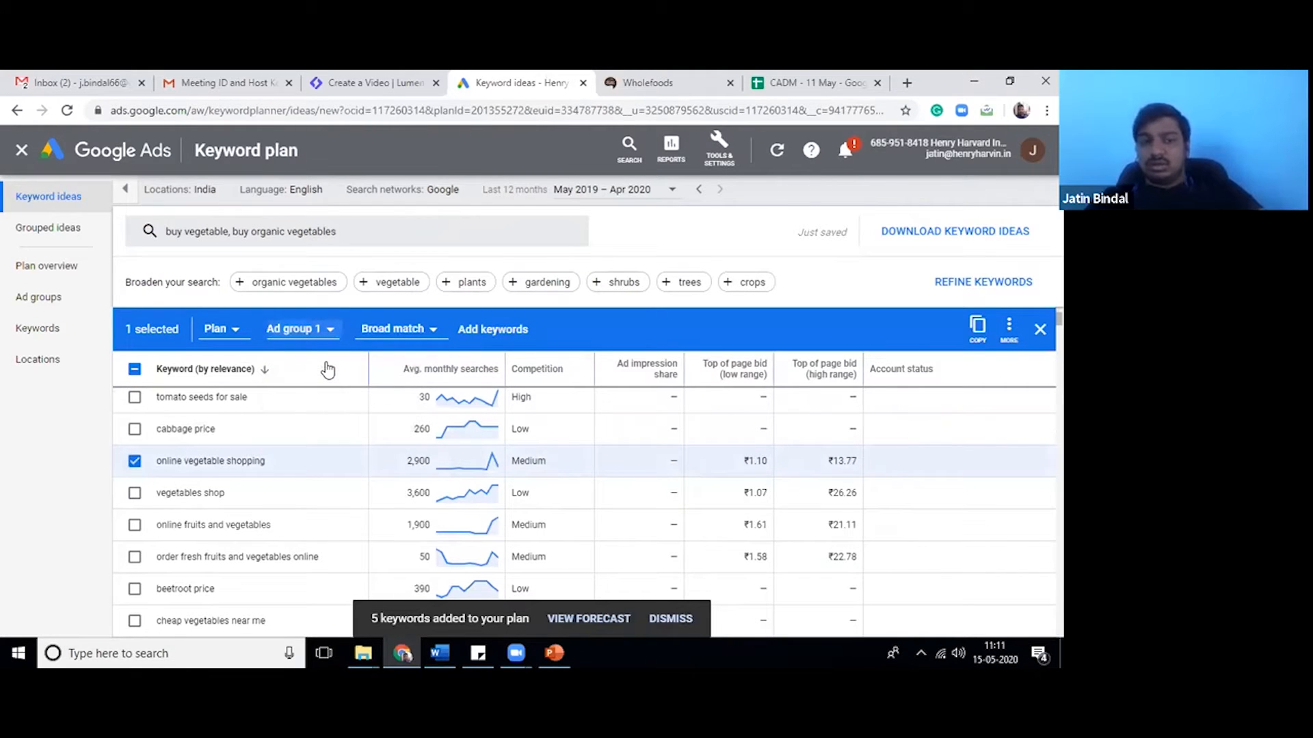
click(489, 331)
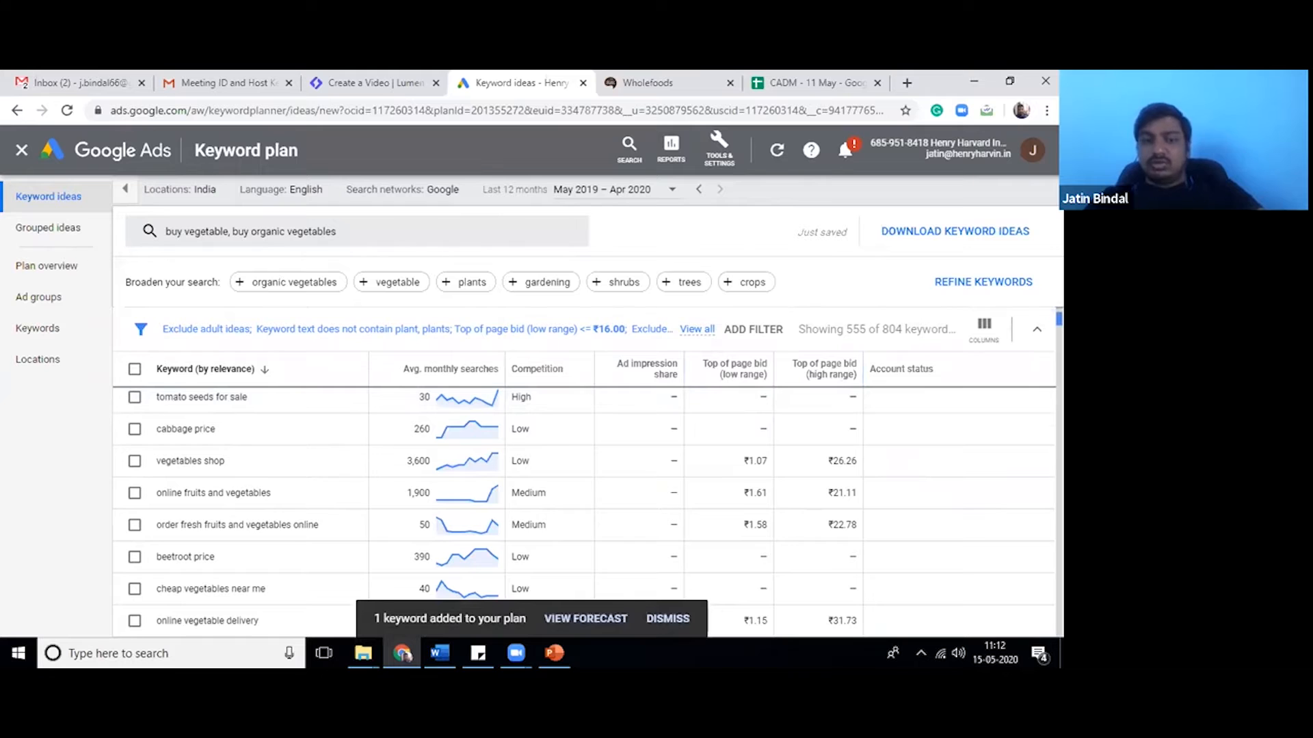
Select the keyword "beetroot price" and look over the Wholefoods product list on the isayorganic.com store before returning to the keyword ideas.
scroll(584, 509, down, 2)
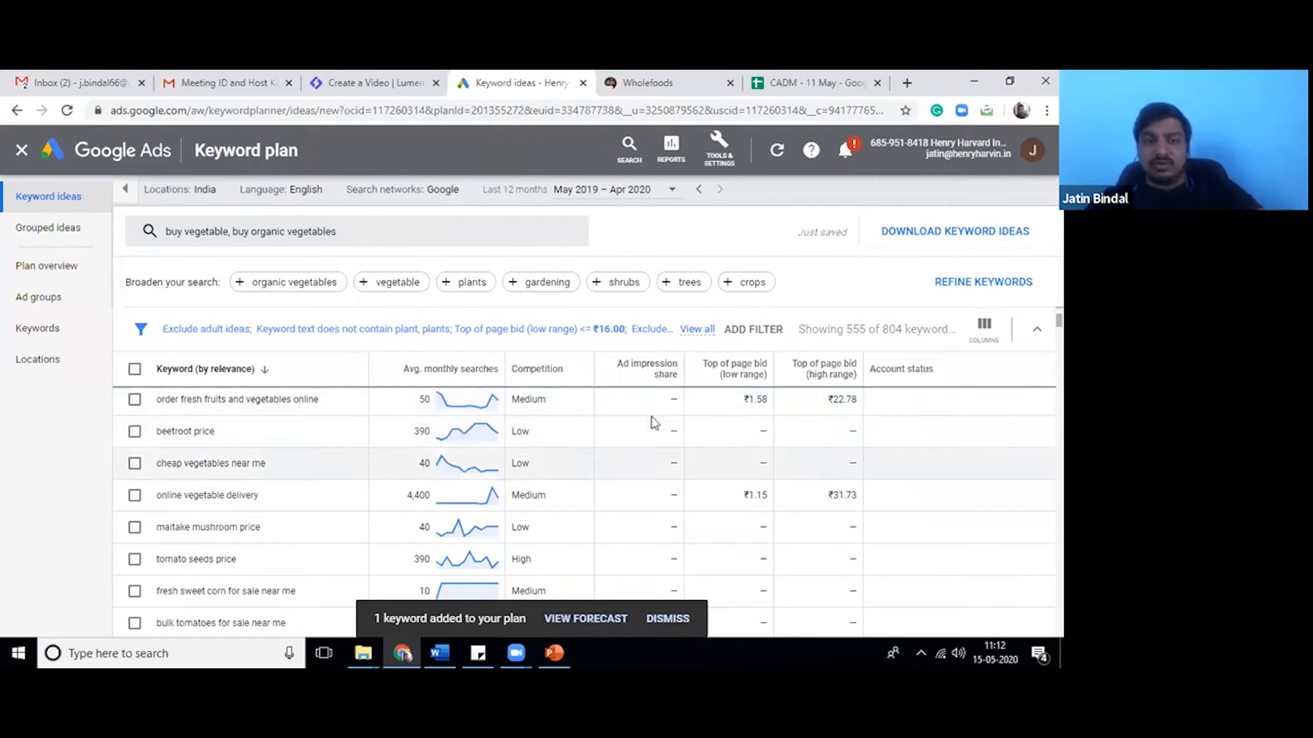
click(135, 432)
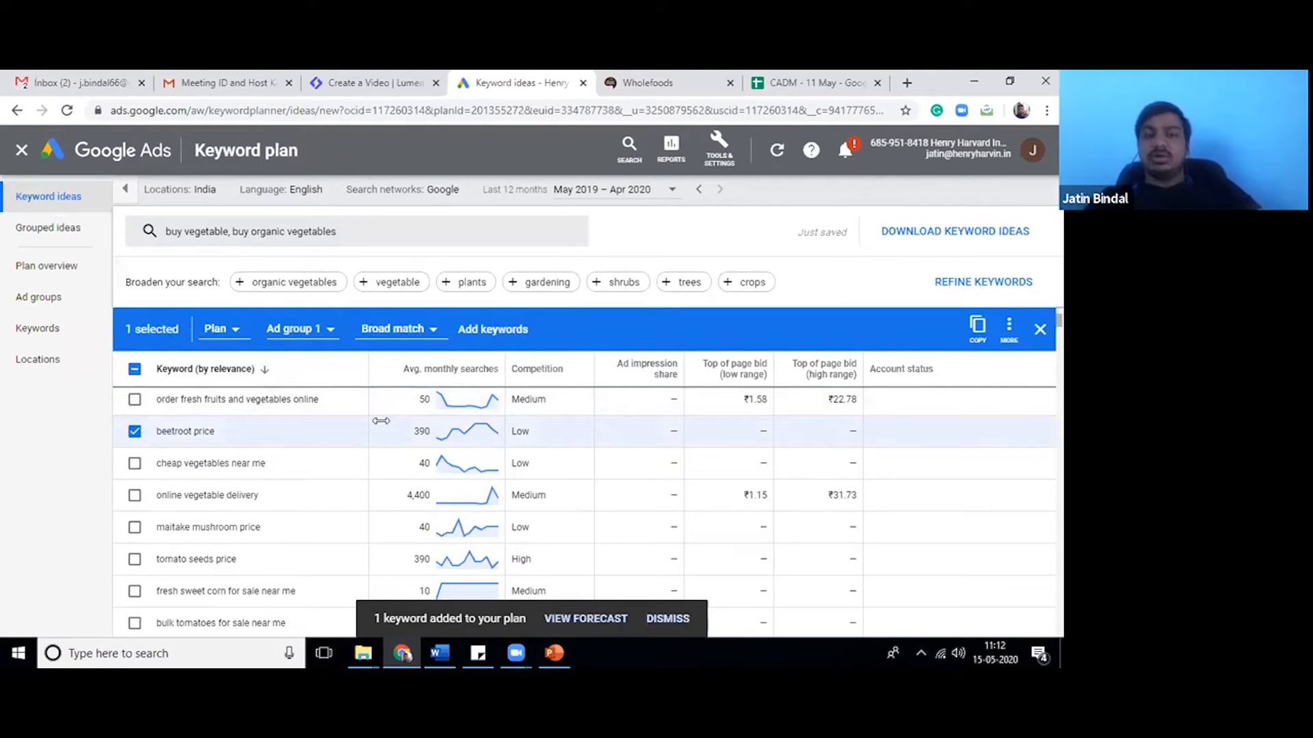
click(649, 82)
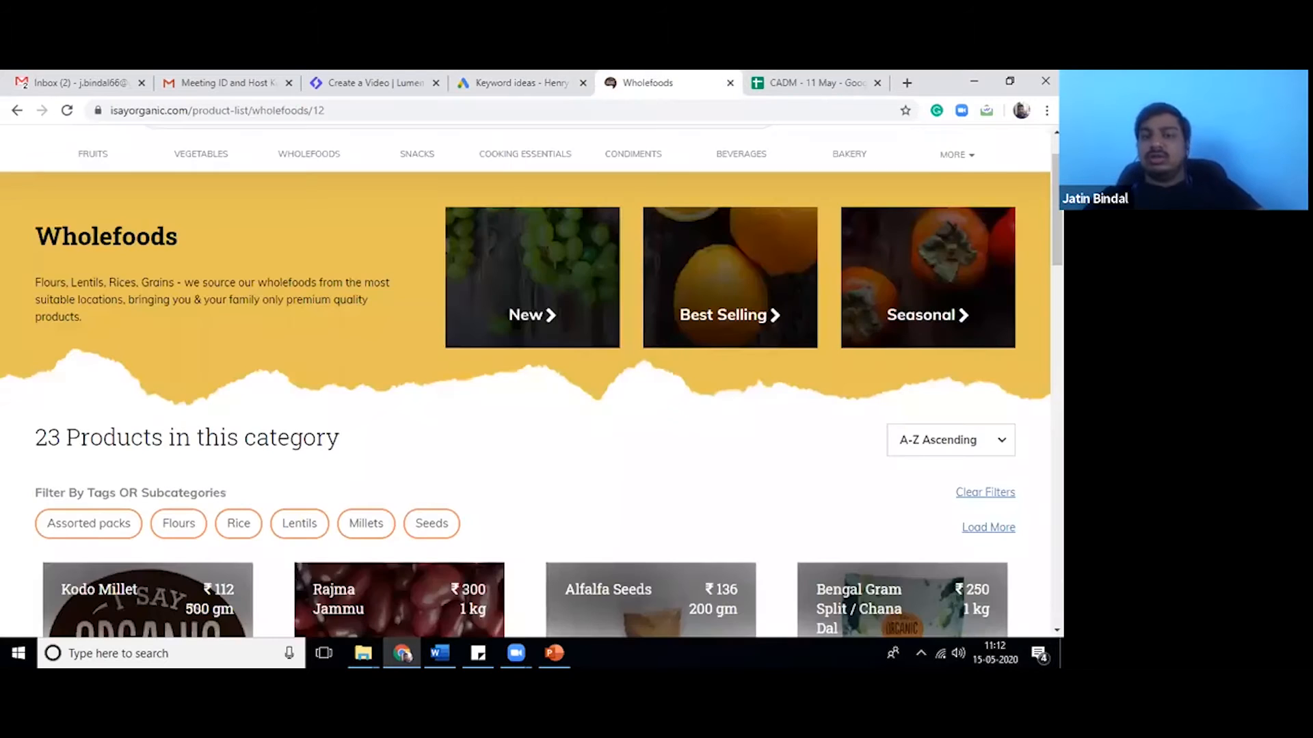
scroll(833, 410, down, 5)
scroll(833, 410, down, 8)
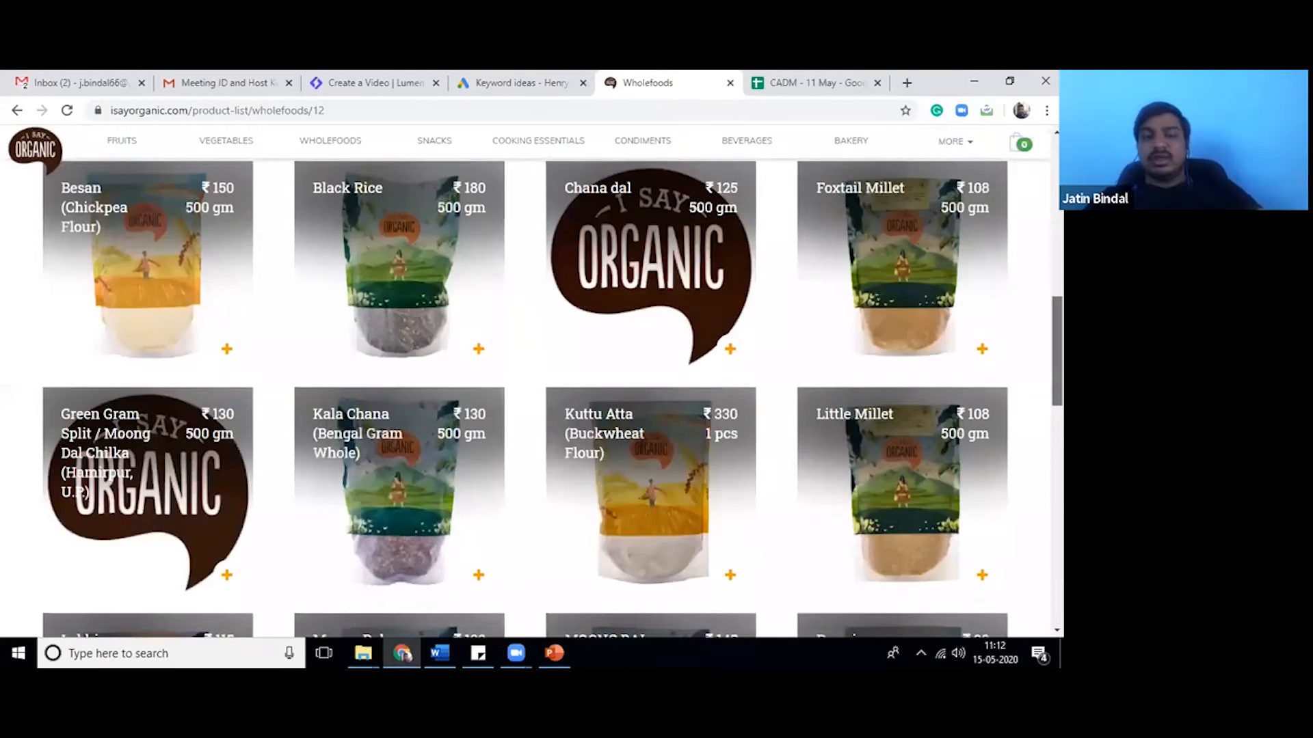
scroll(833, 410, up, 15)
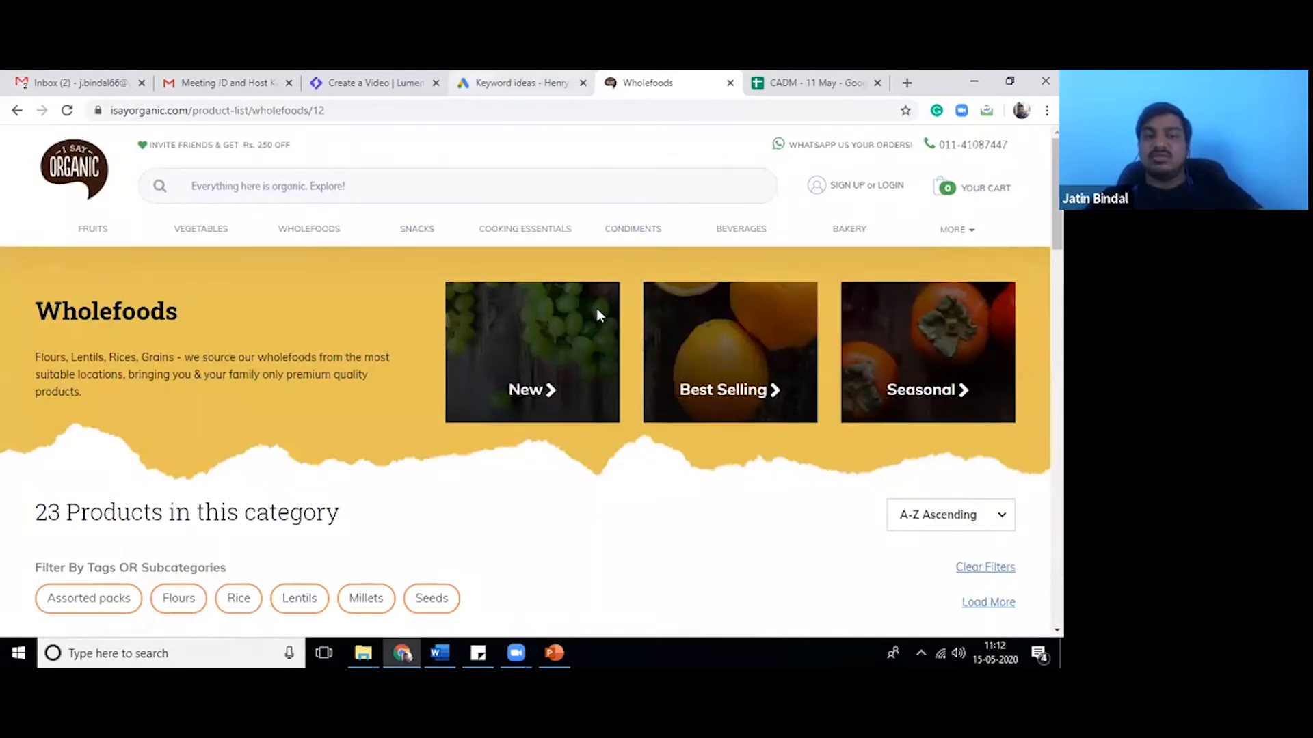
click(509, 83)
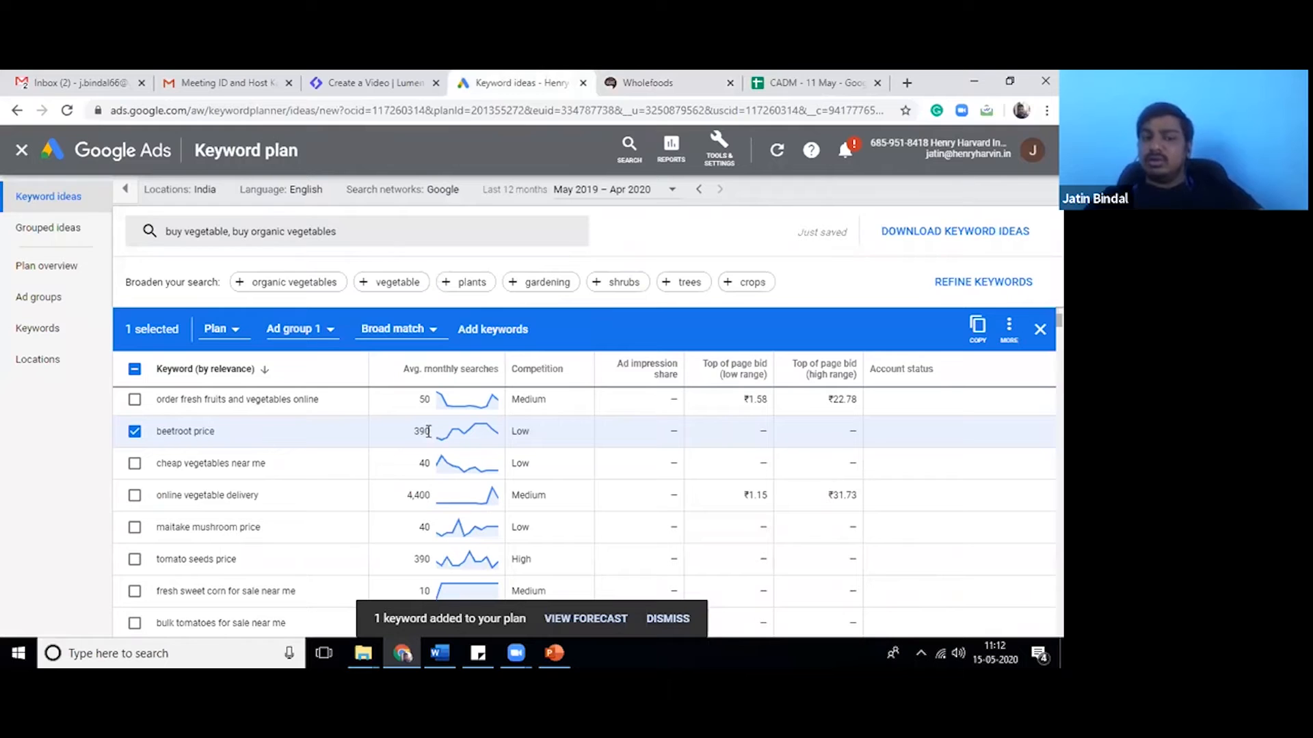
Create a new ad group named "Beetroot" and add the selected keyword "beetroot price" to it as broad match.
click(296, 332)
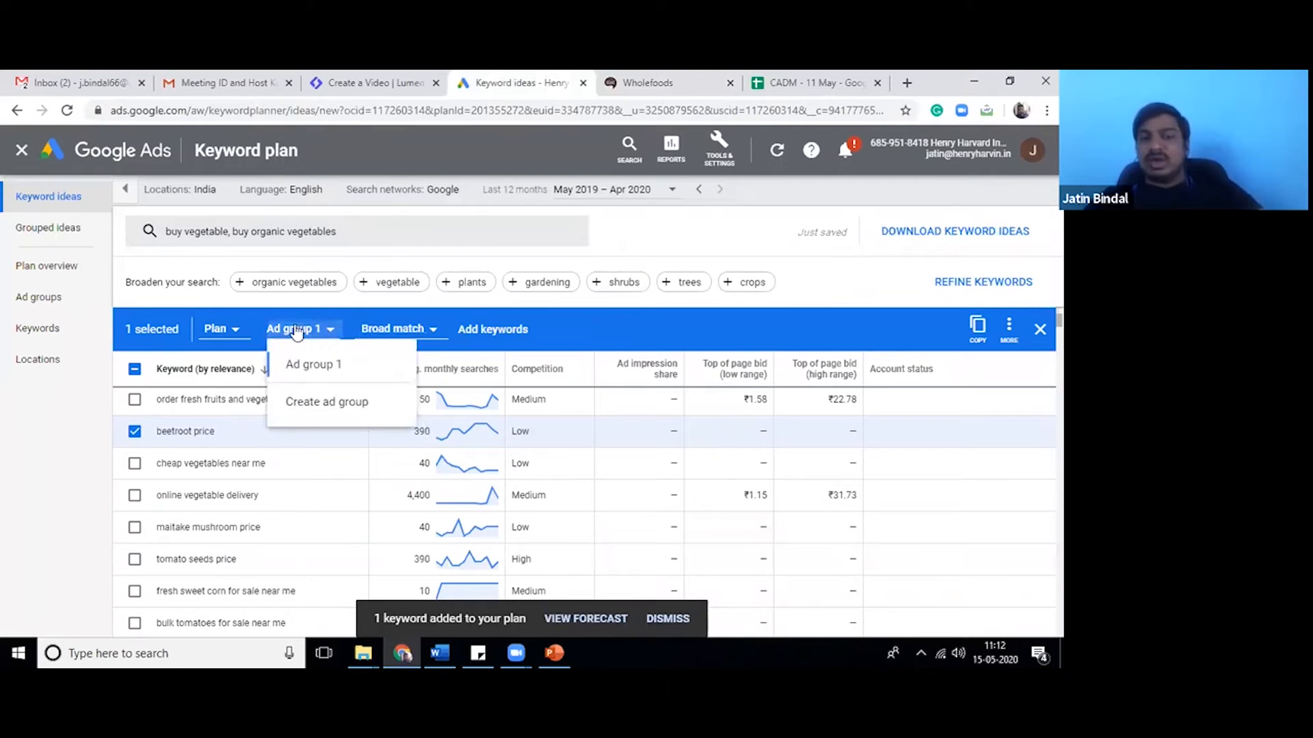
click(342, 405)
text(Beetr)
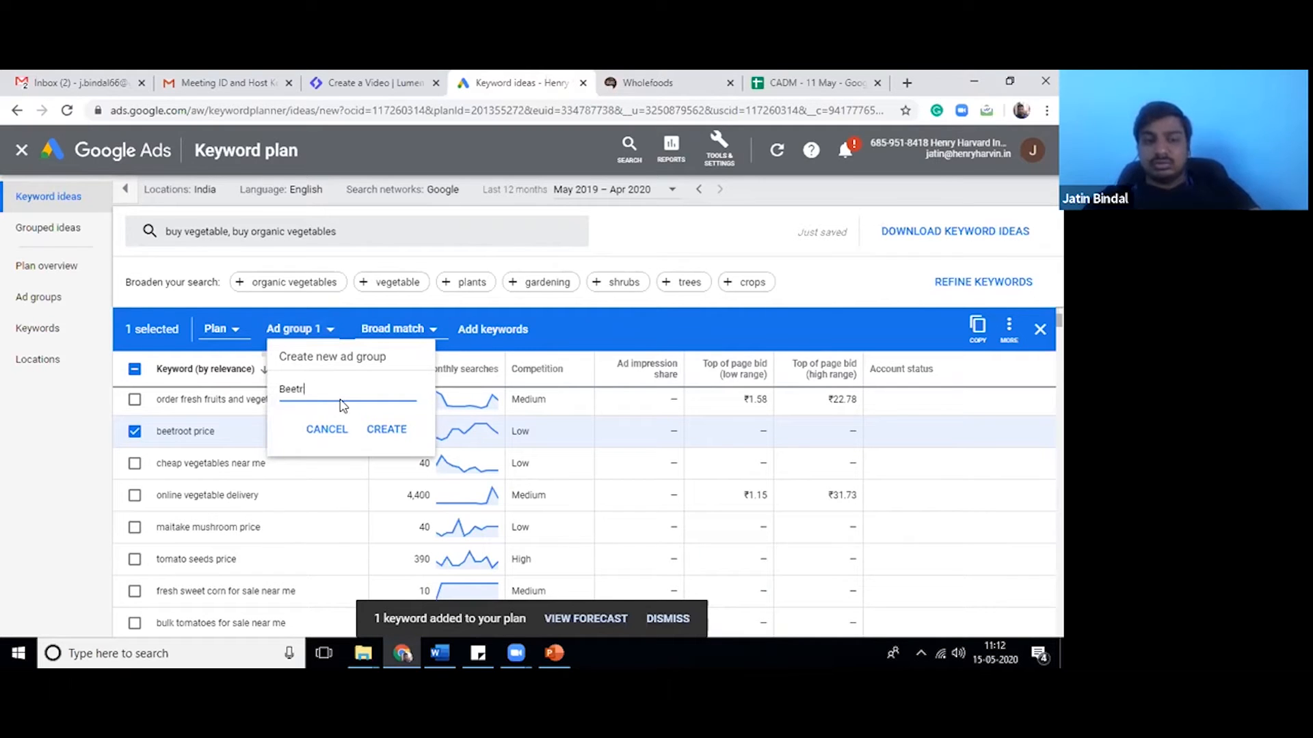
text(oot)
click(377, 436)
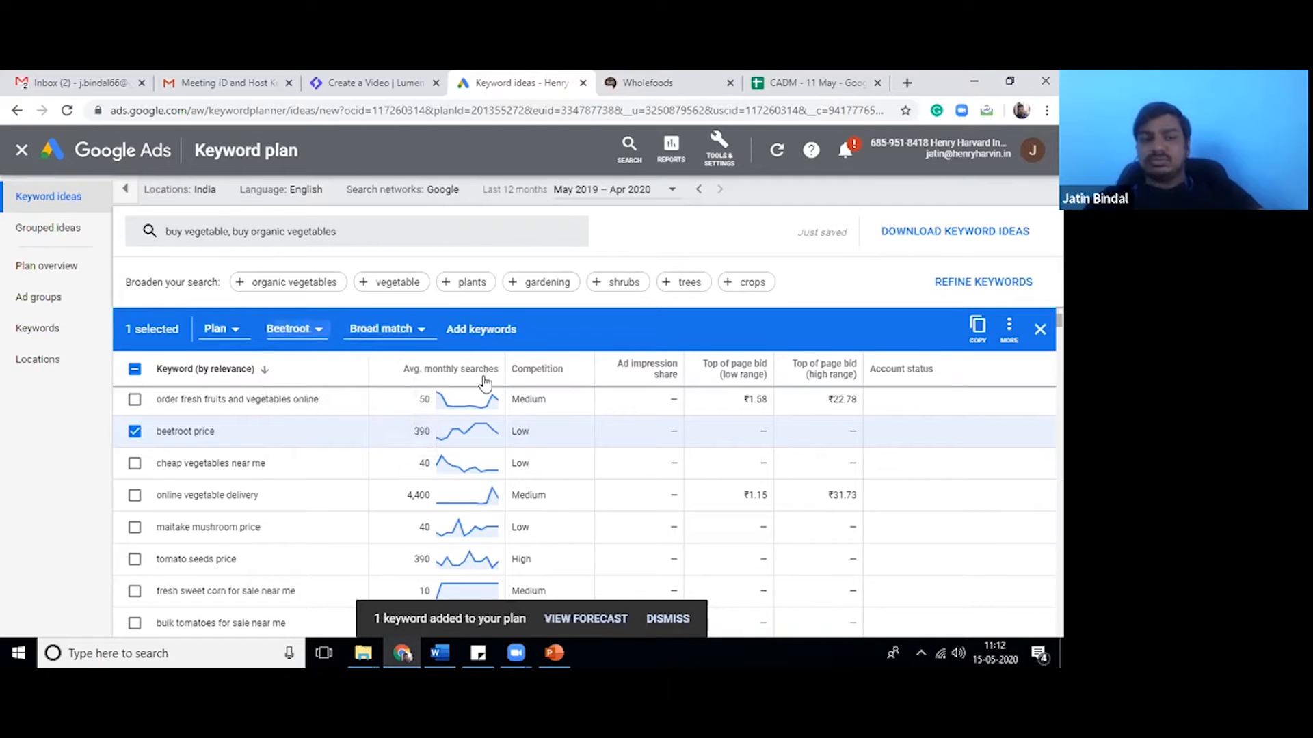
click(482, 329)
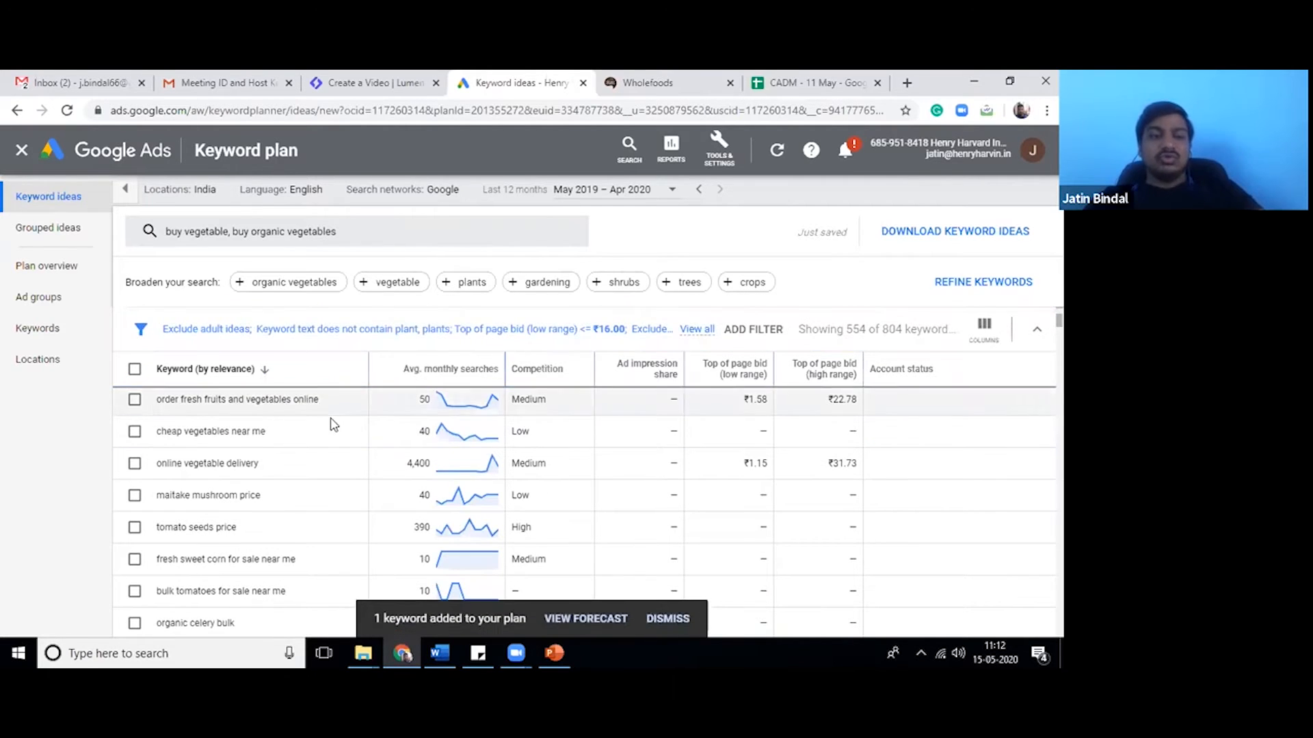
Add the keywords "order fresh fruits and vegetables online" and "cheap vegetables near me" one after the other to Ad group 1 as broad match.
click(135, 400)
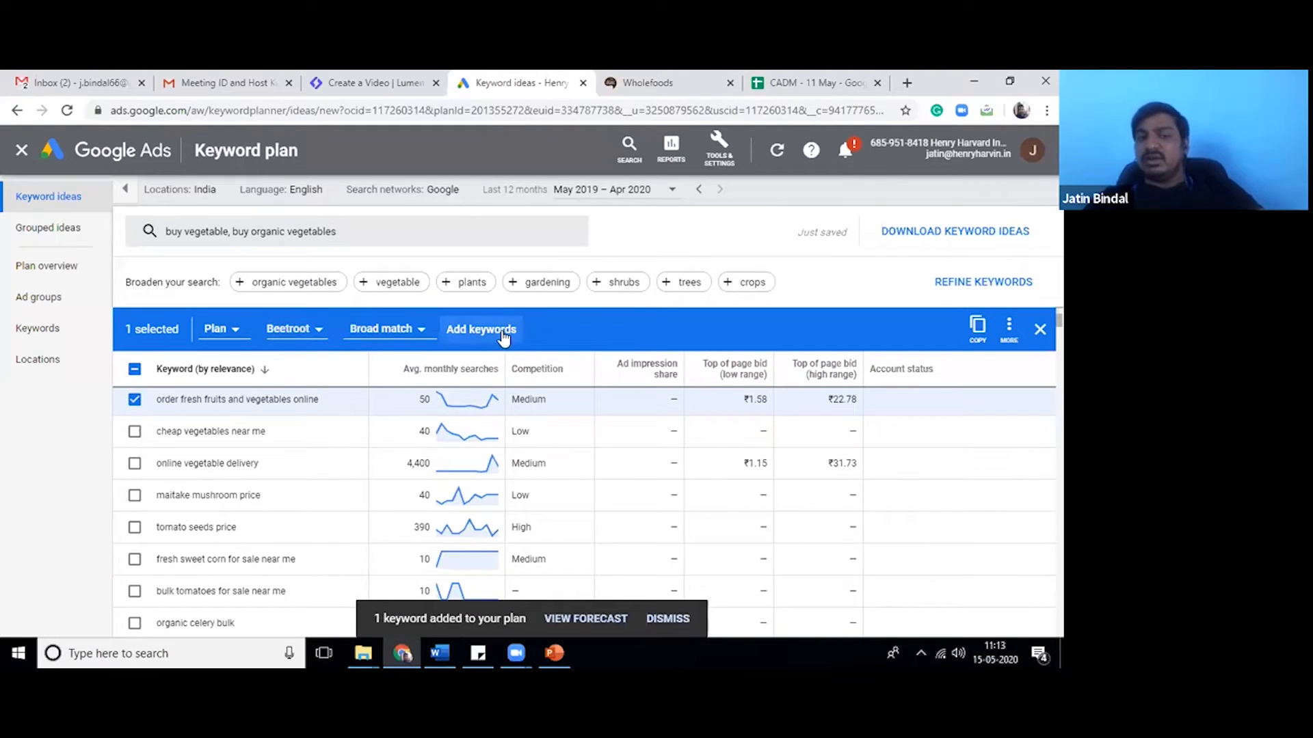
click(291, 329)
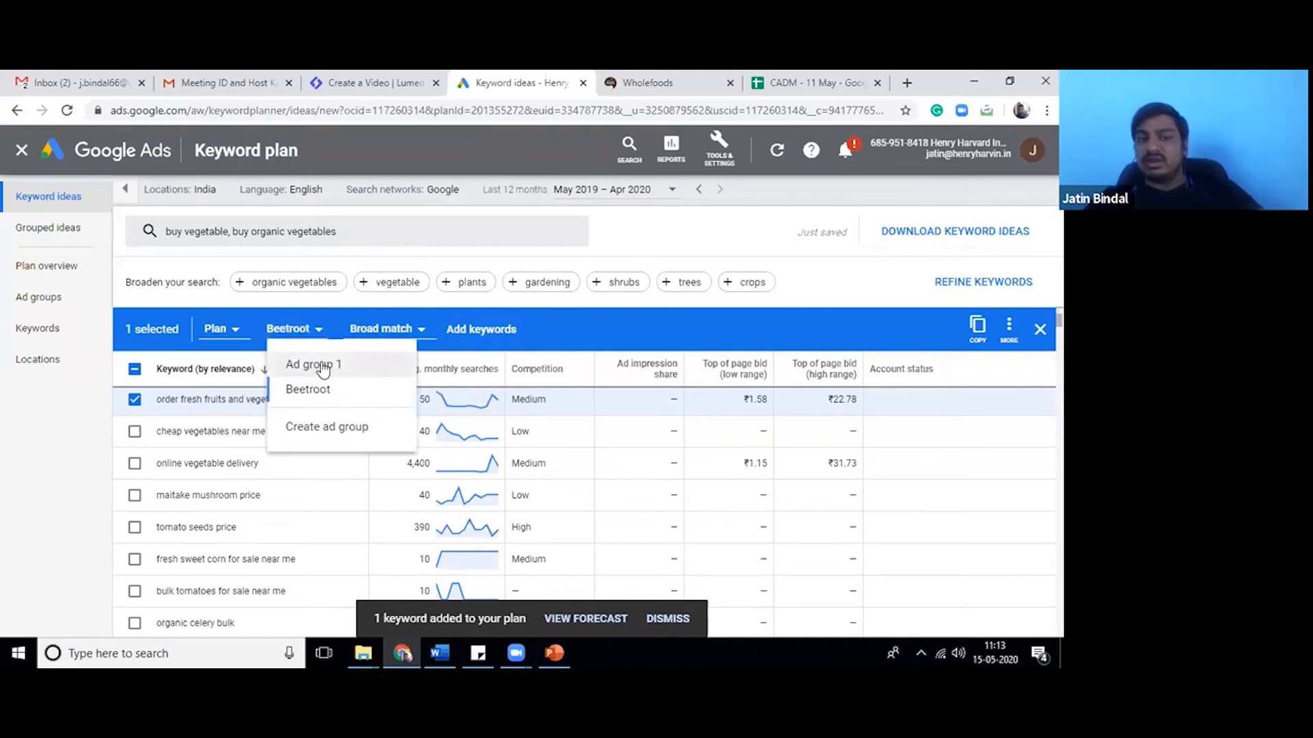
click(311, 366)
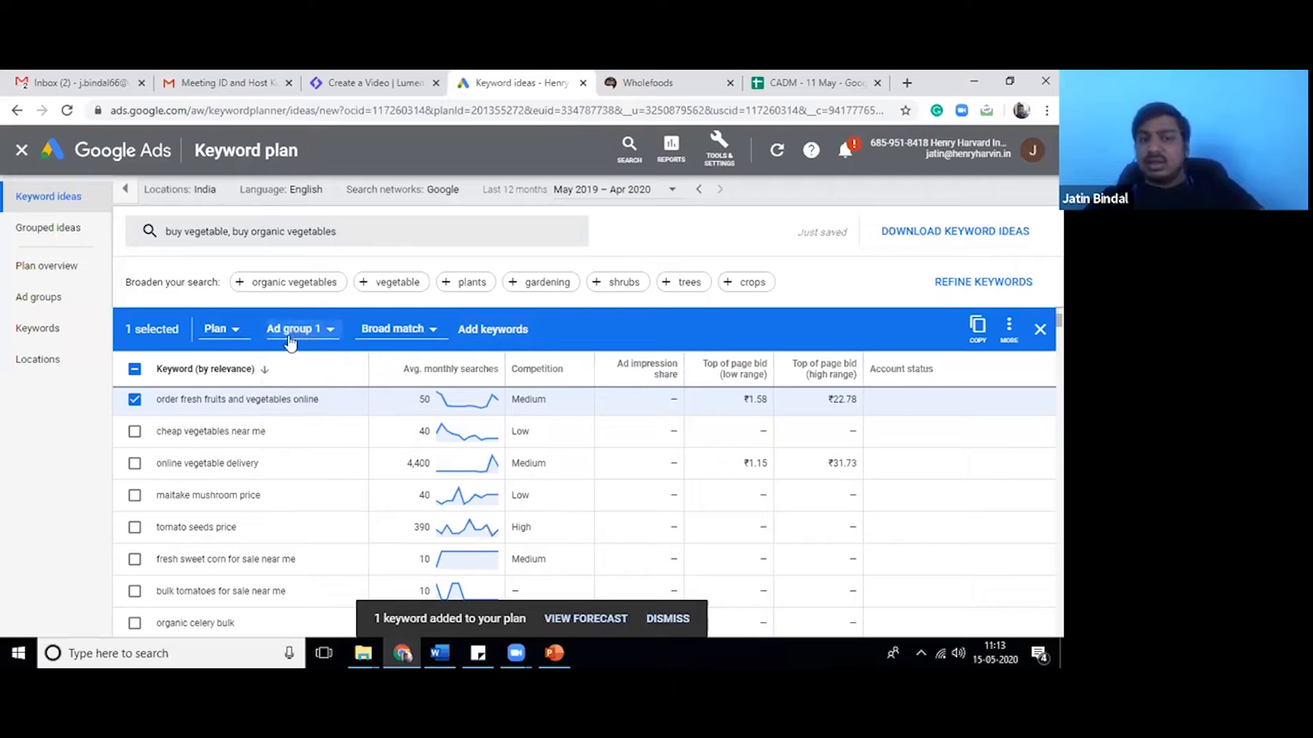
click(484, 331)
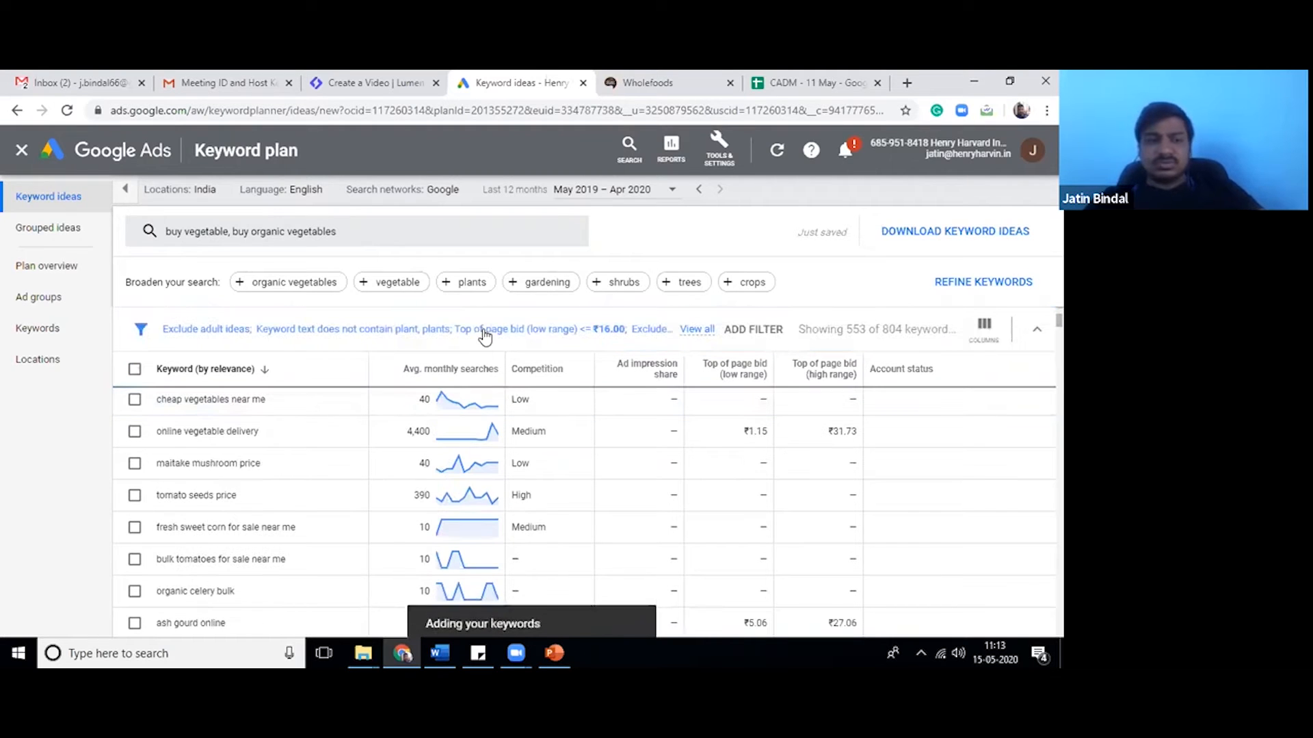
click(134, 399)
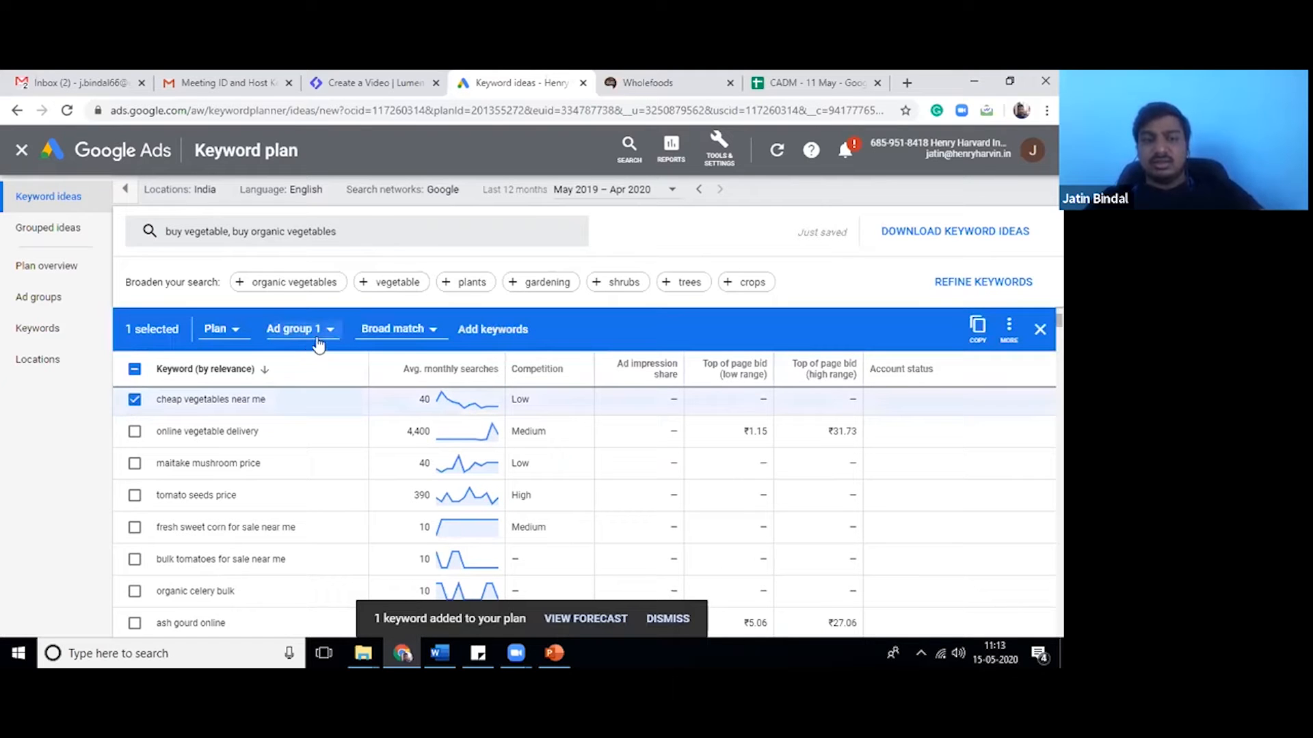
click(301, 329)
click(481, 330)
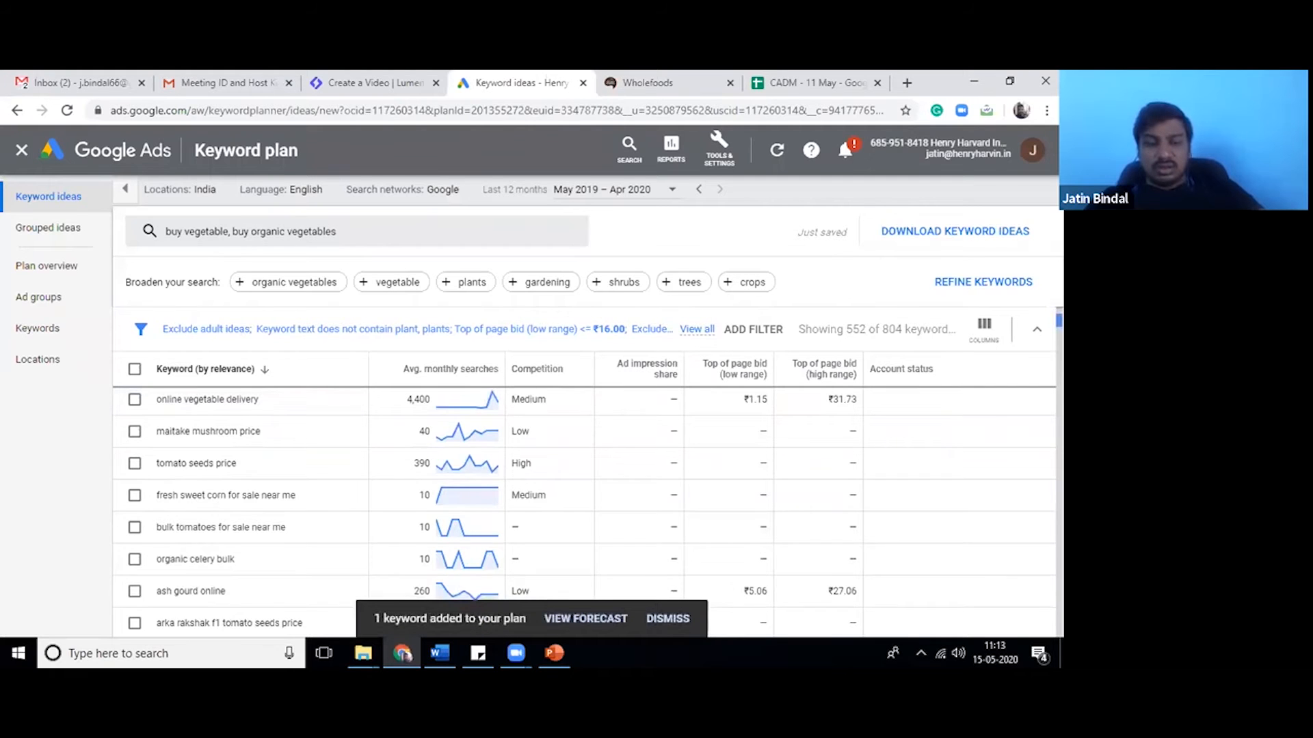
Select the keyword "capsicum price" and add it as broad match to a new ad group named "Capsicum".
scroll(584, 513, down, 5)
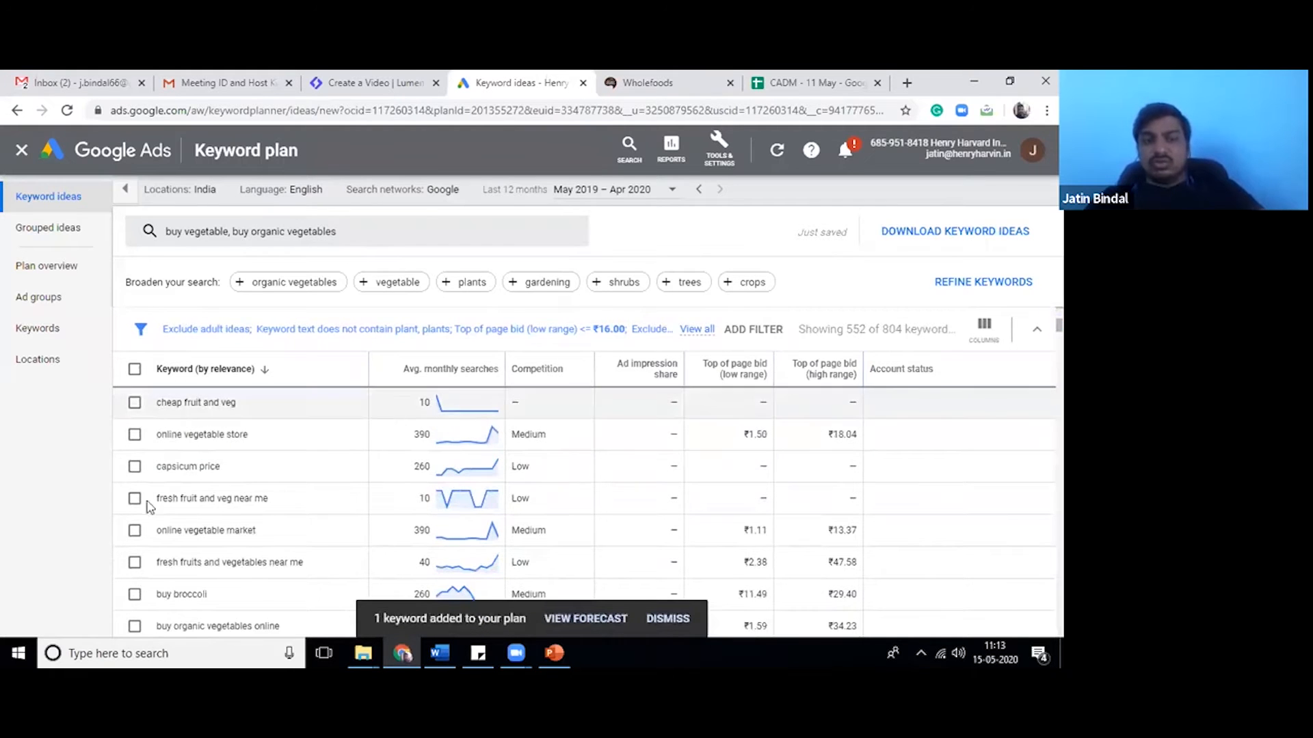
click(134, 469)
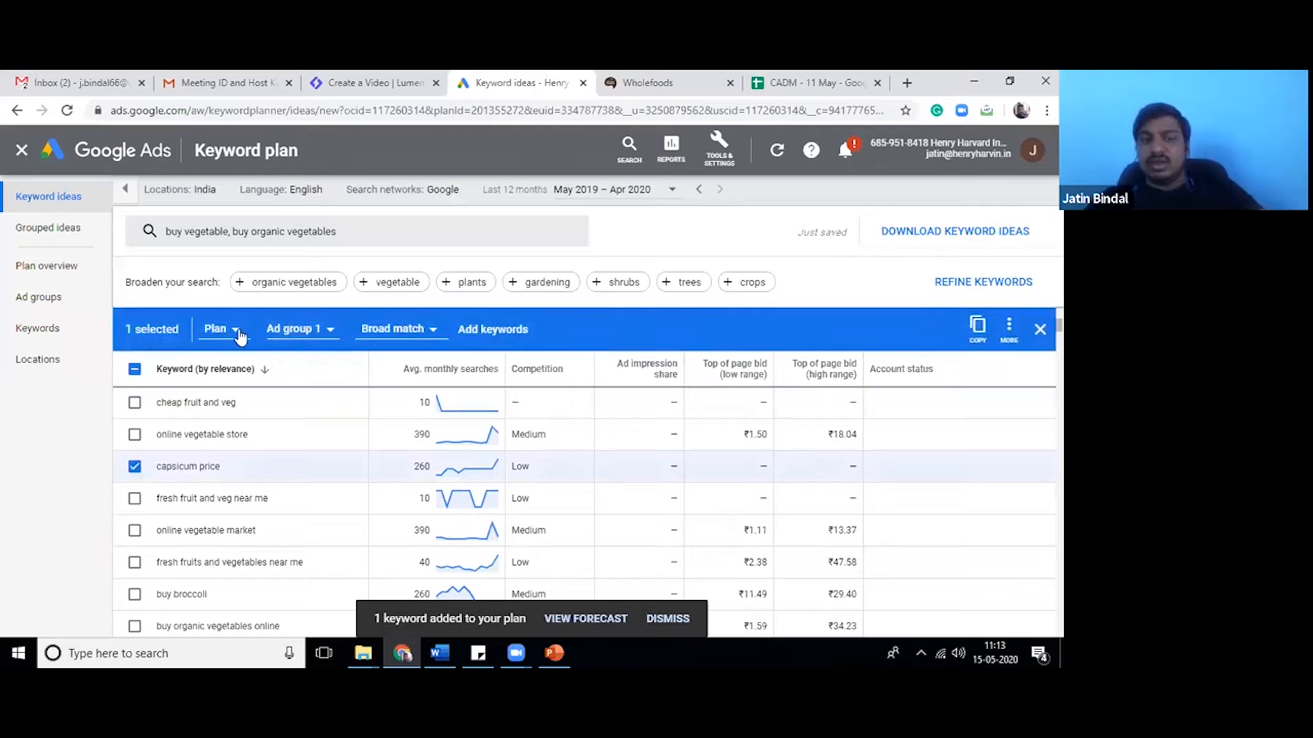
click(294, 329)
click(331, 427)
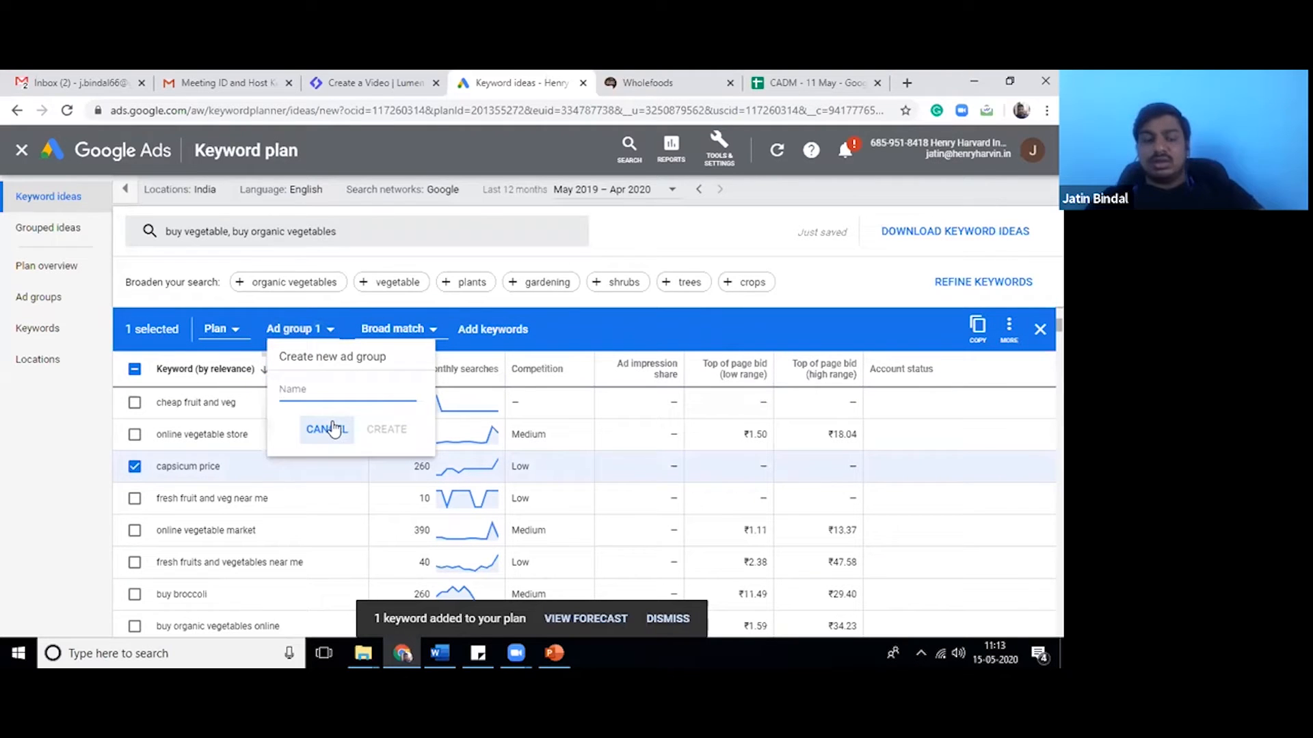
text(Caps)
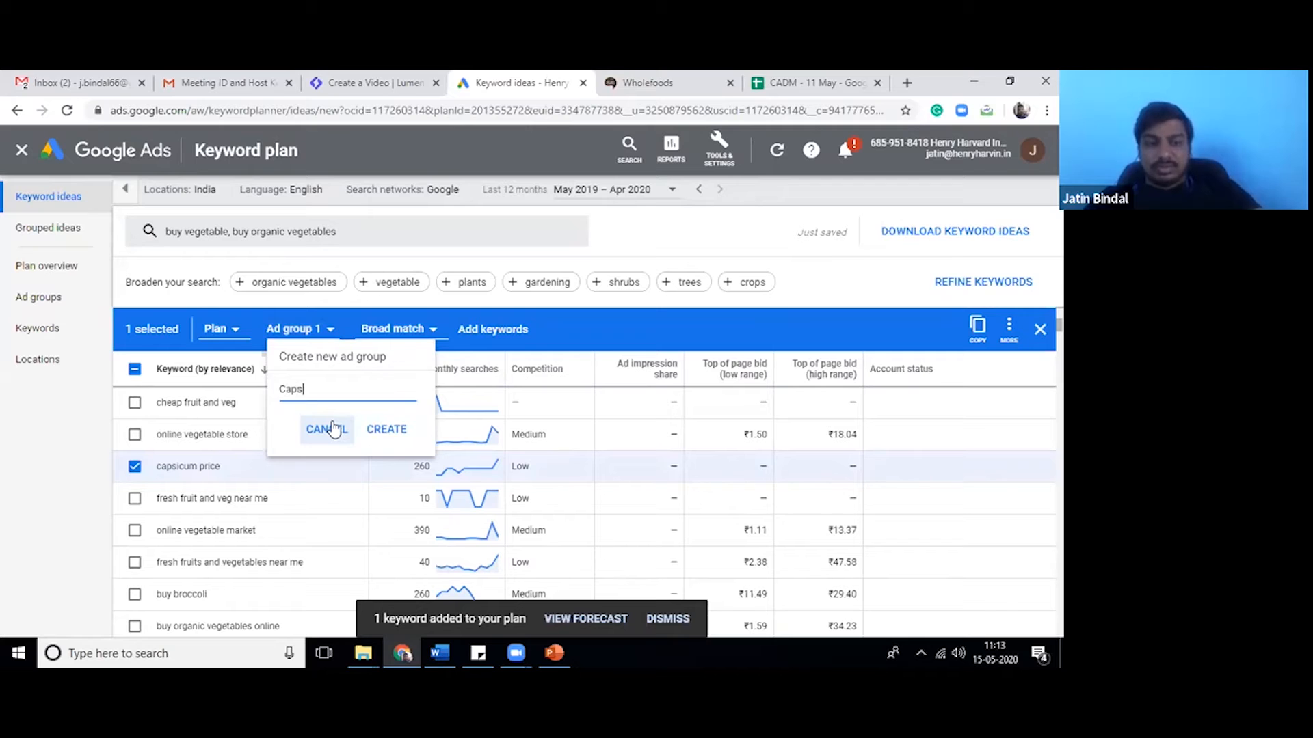
text(icum)
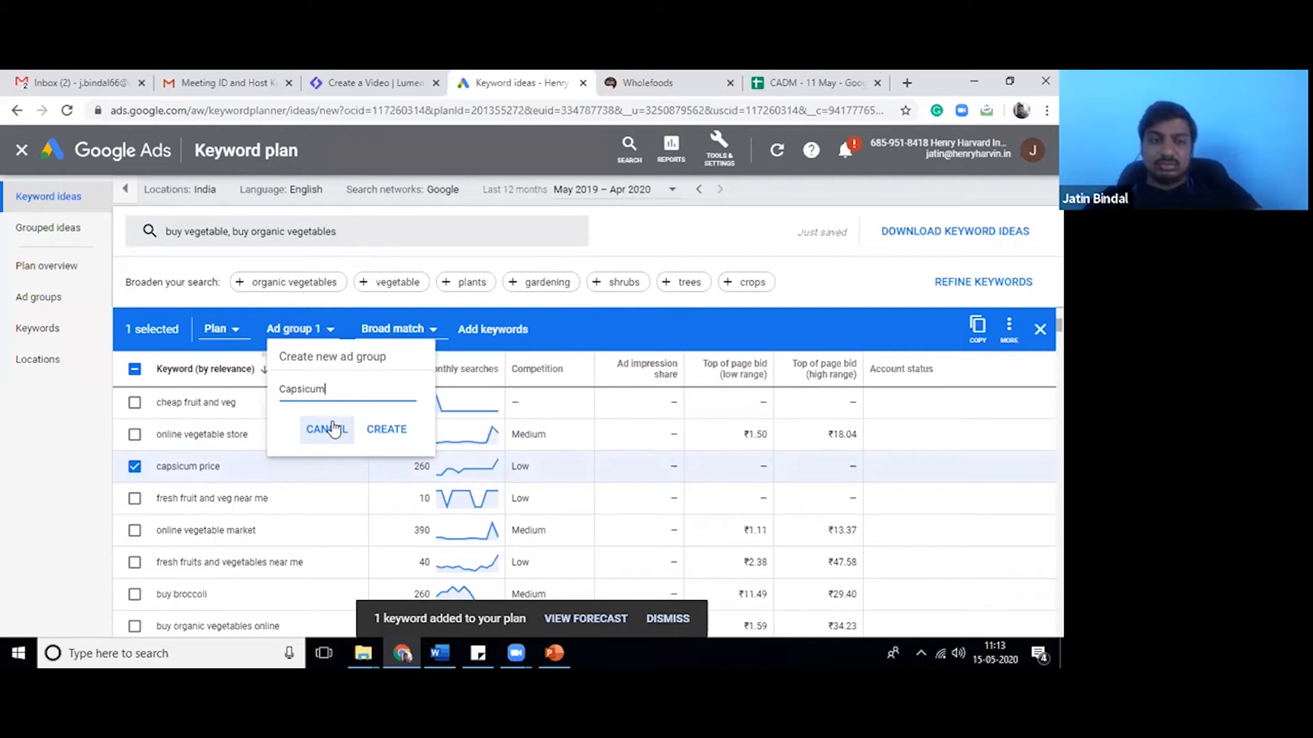
click(383, 432)
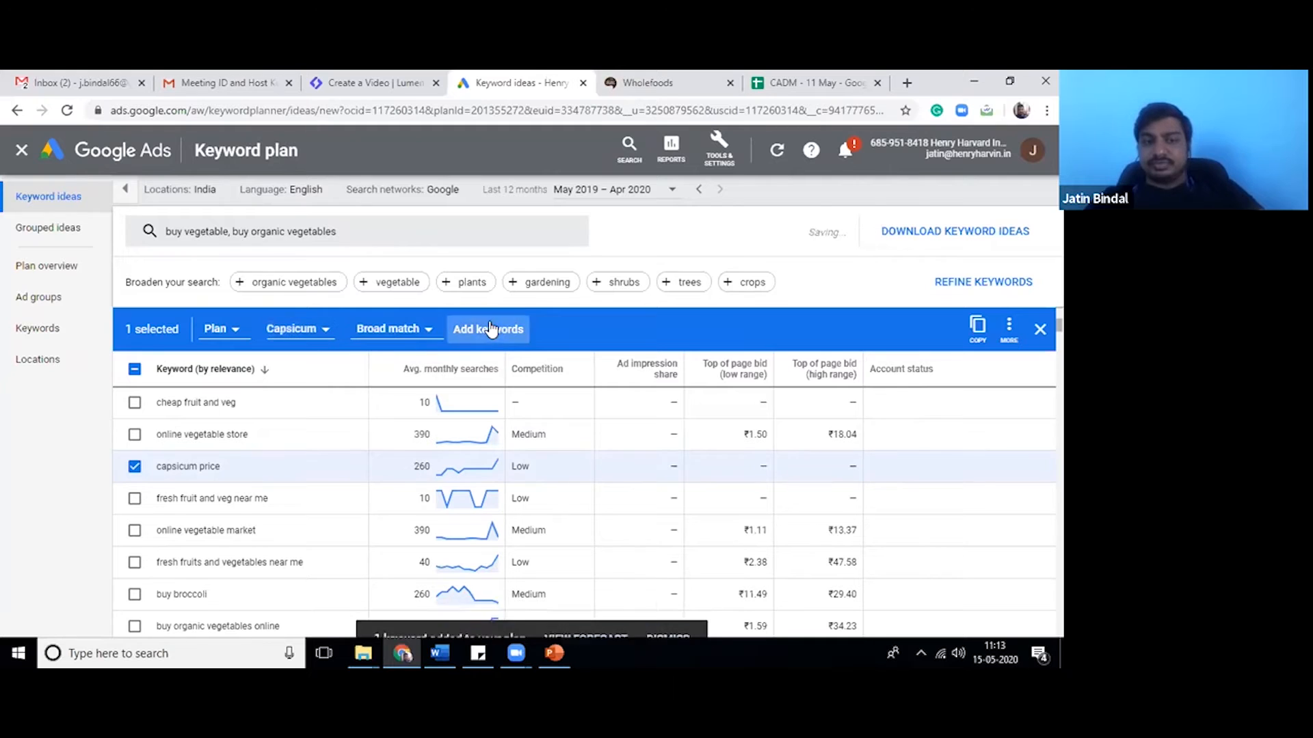
click(489, 329)
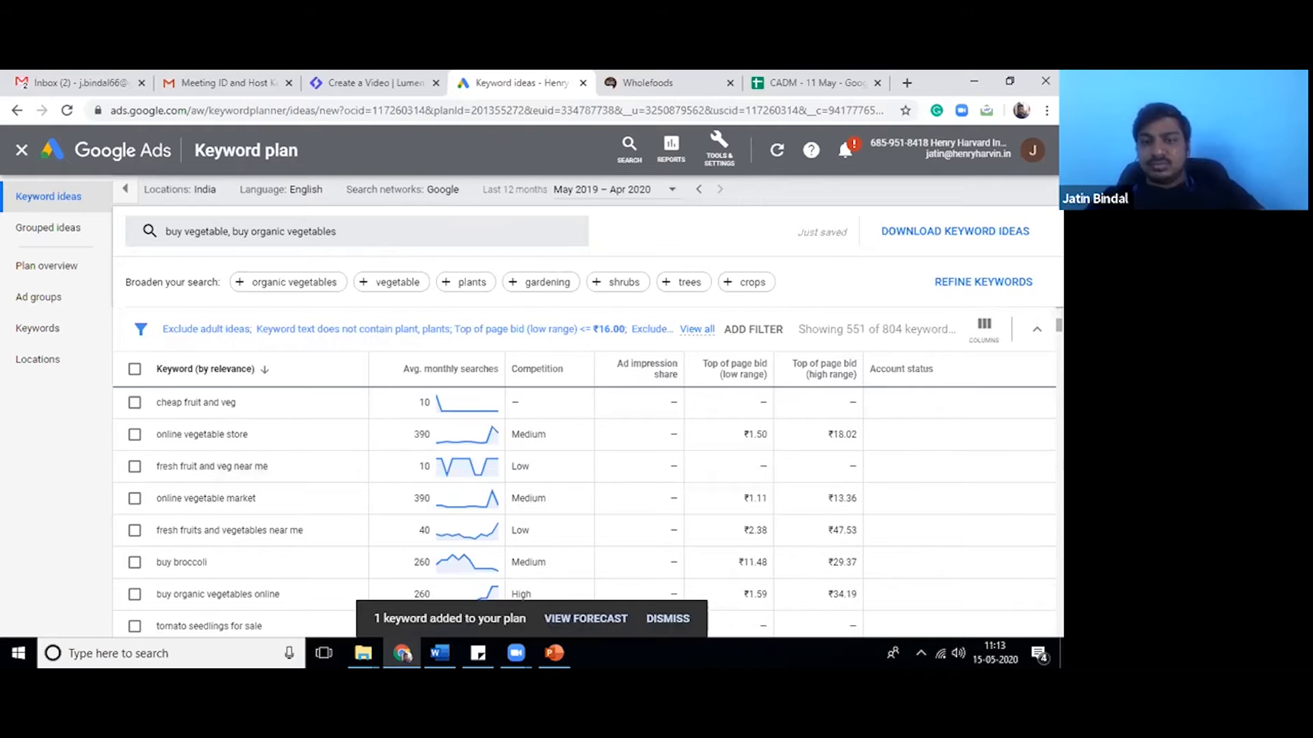
Add "capsicum" to the seed keywords and get the updated keyword ideas.
scroll(585, 510, down, 5)
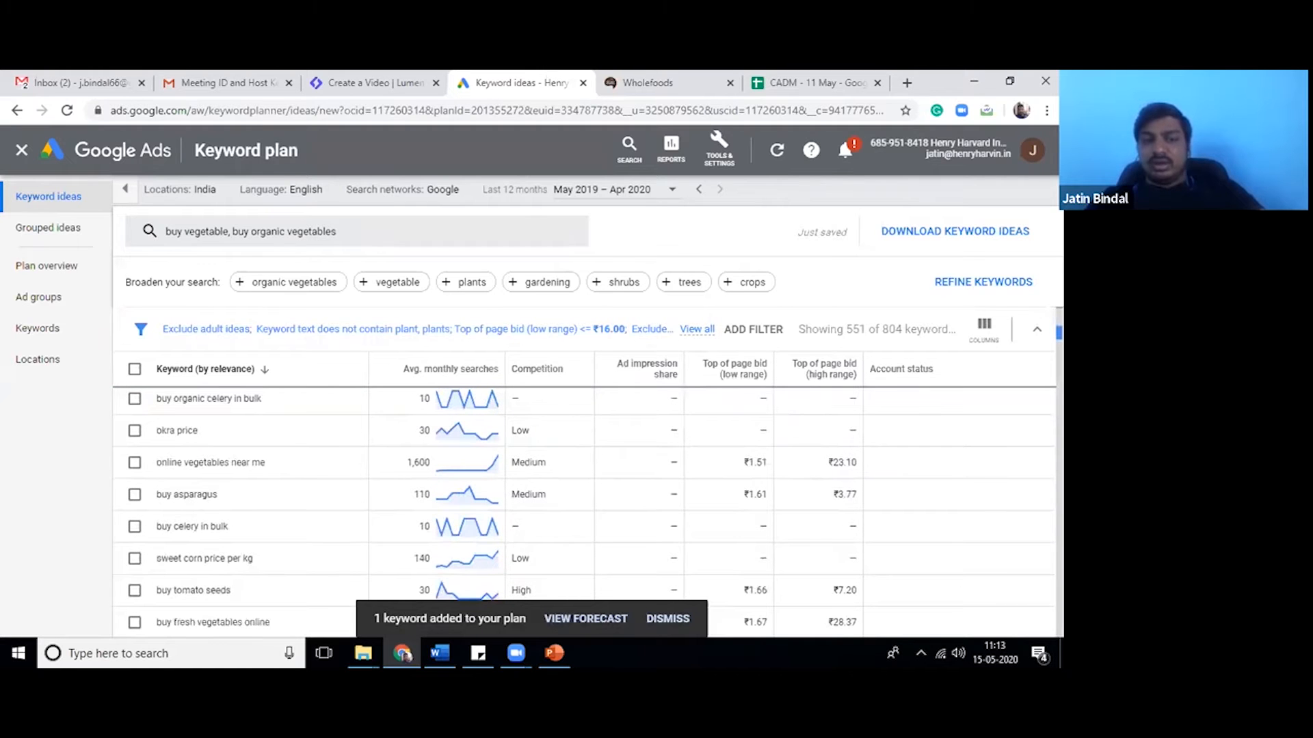
click(369, 240)
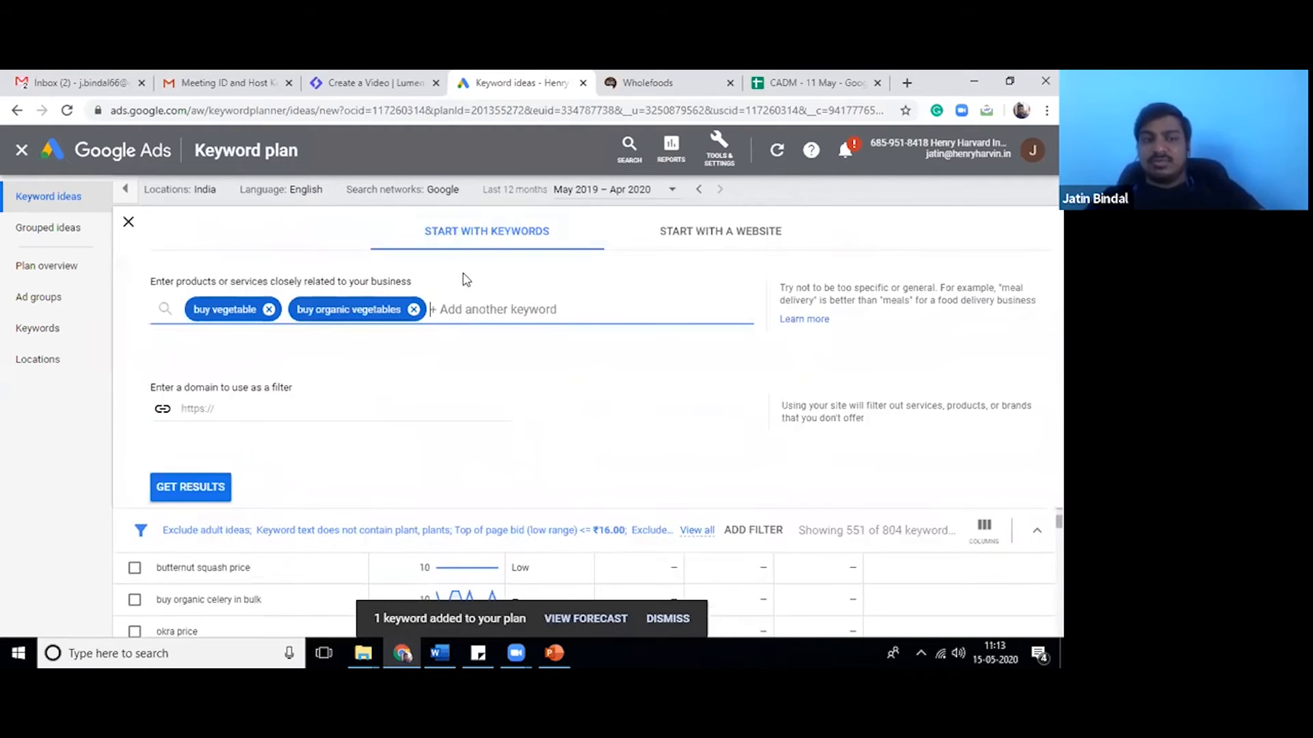
text(capsi)
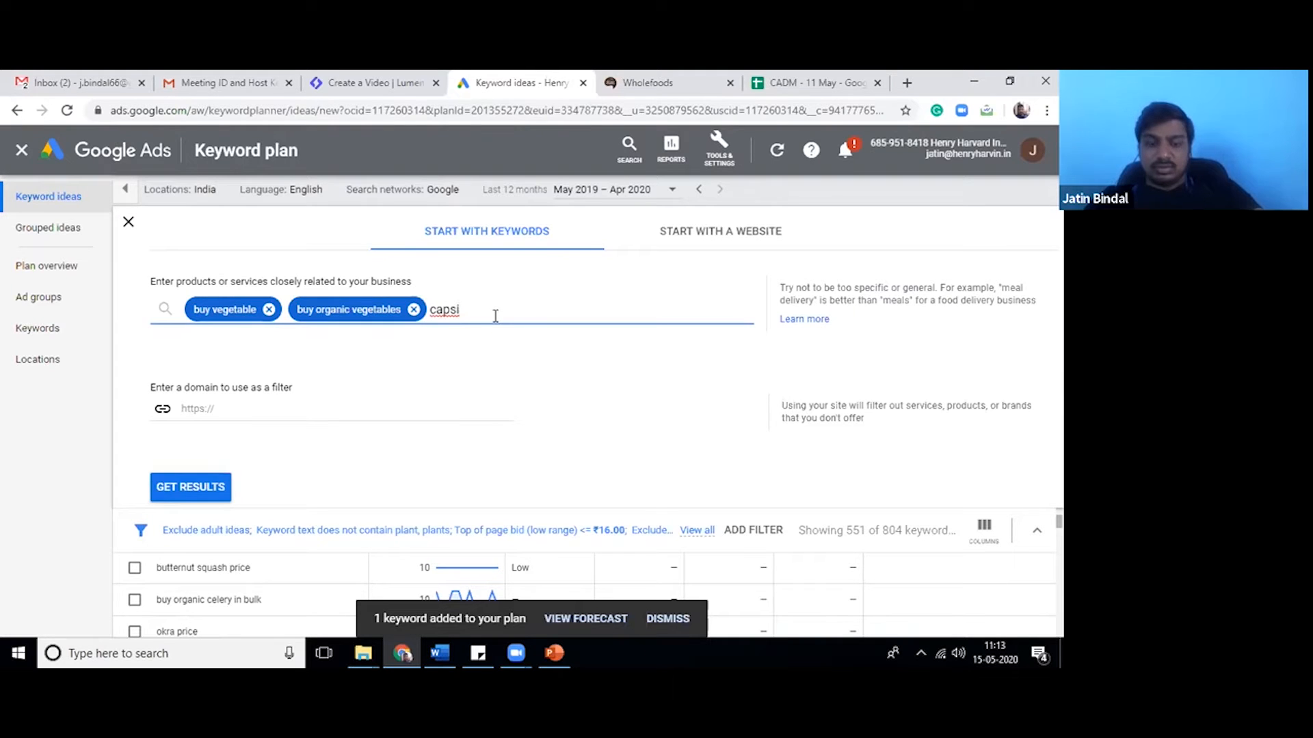
text(cum)
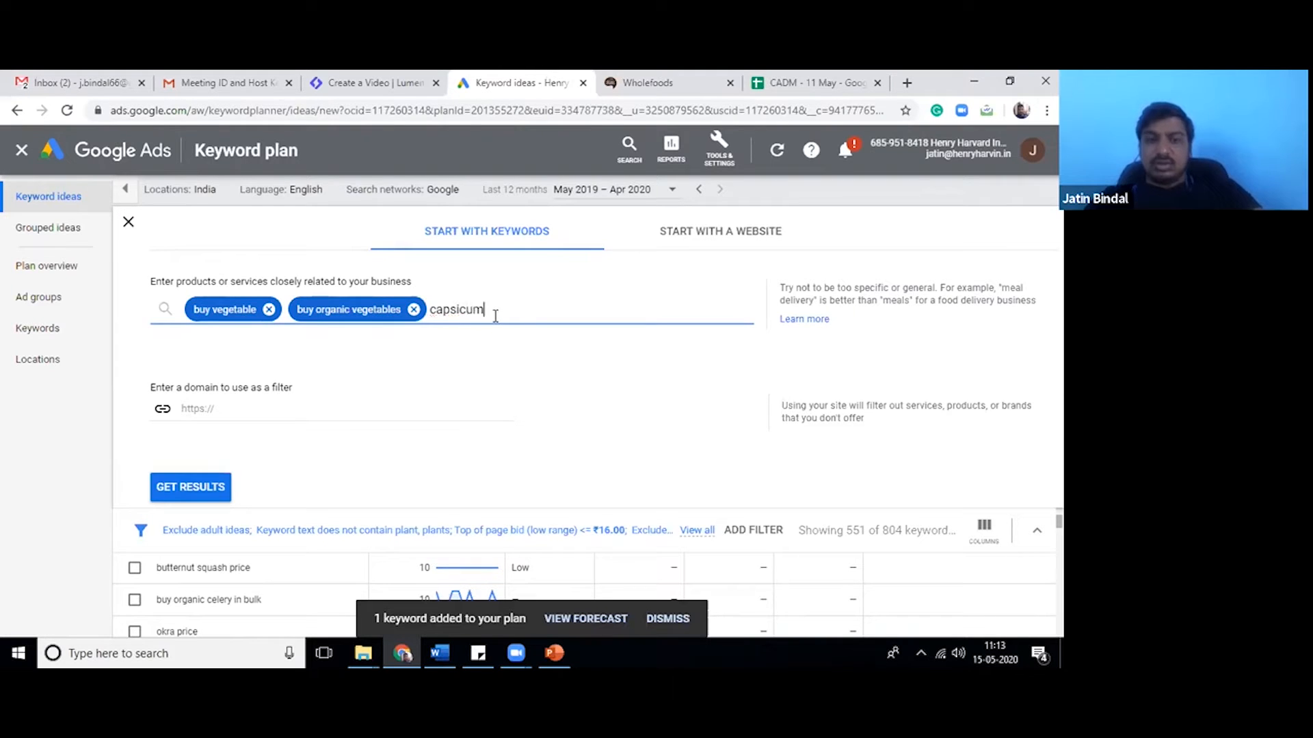
key(Return)
click(190, 486)
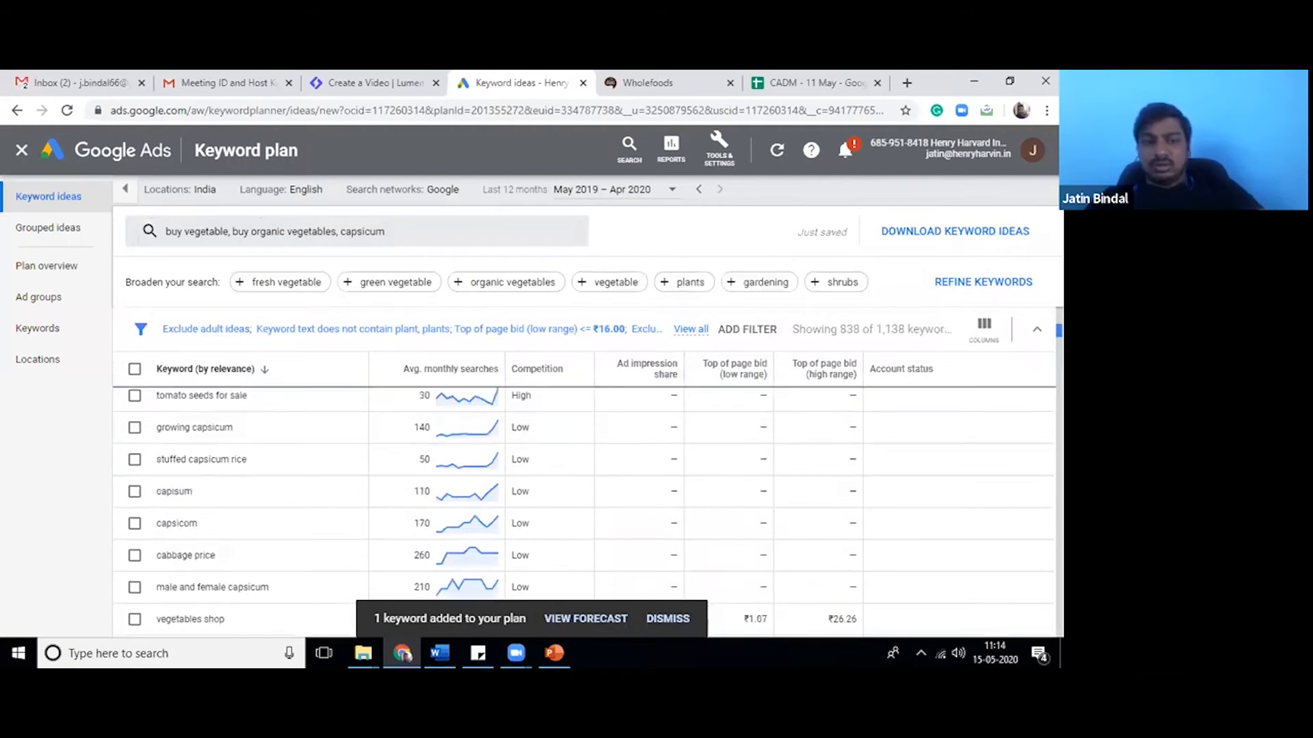
Remove "buy vegetable" and "buy organic vegetables" from the seed keywords and get ideas for "capsicum" alone.
click(217, 232)
click(269, 309)
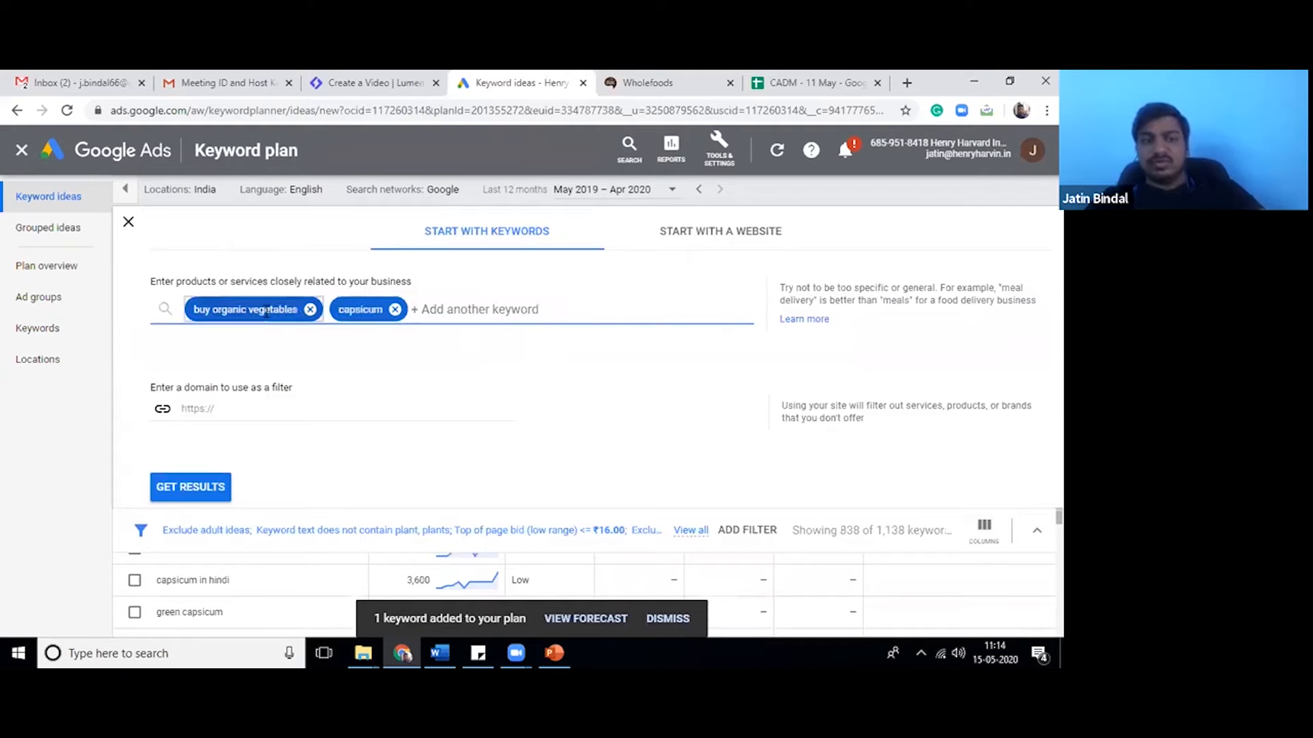
click(310, 310)
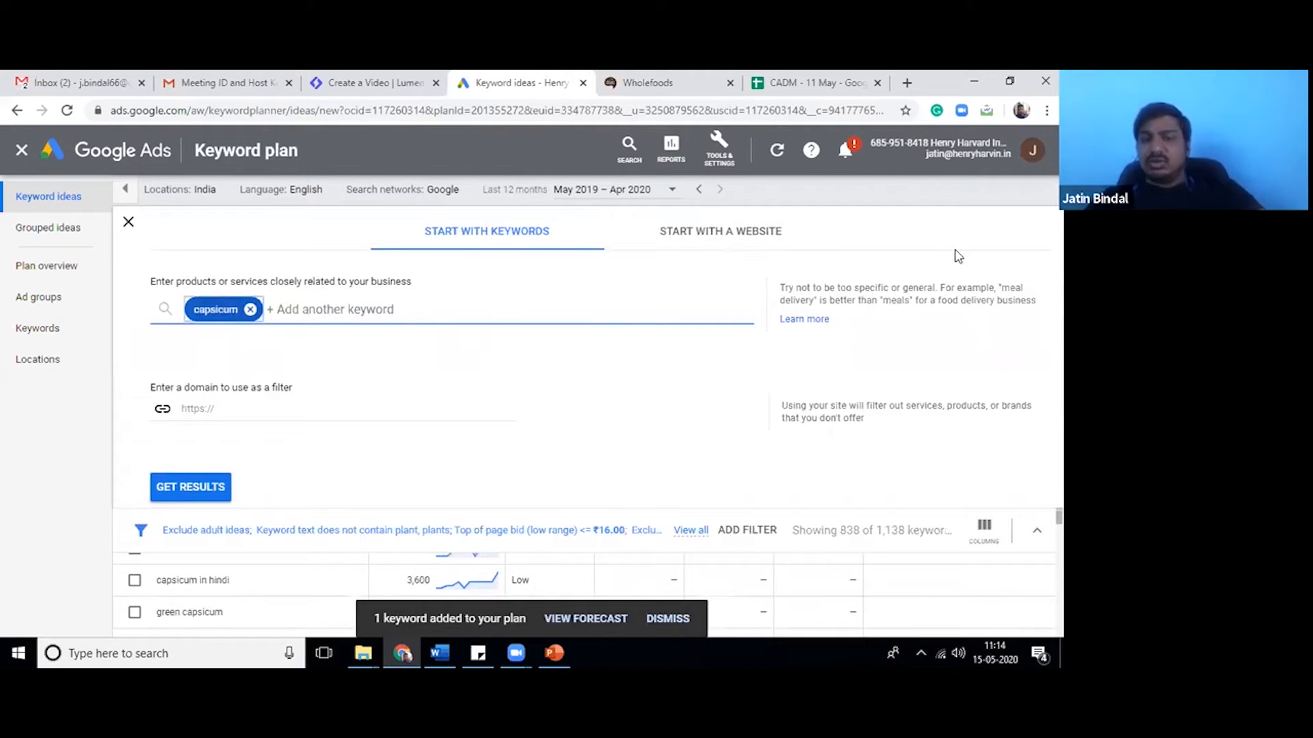
click(218, 476)
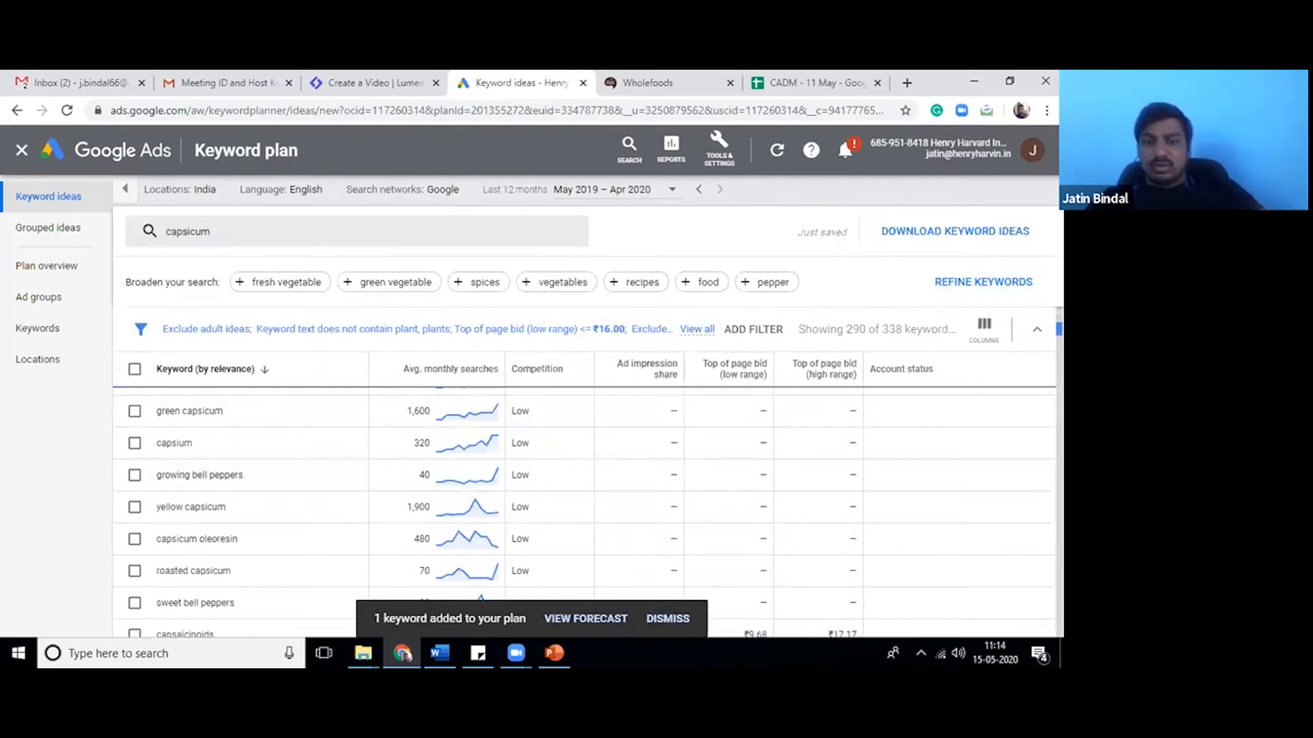
scroll(585, 506, up, 5)
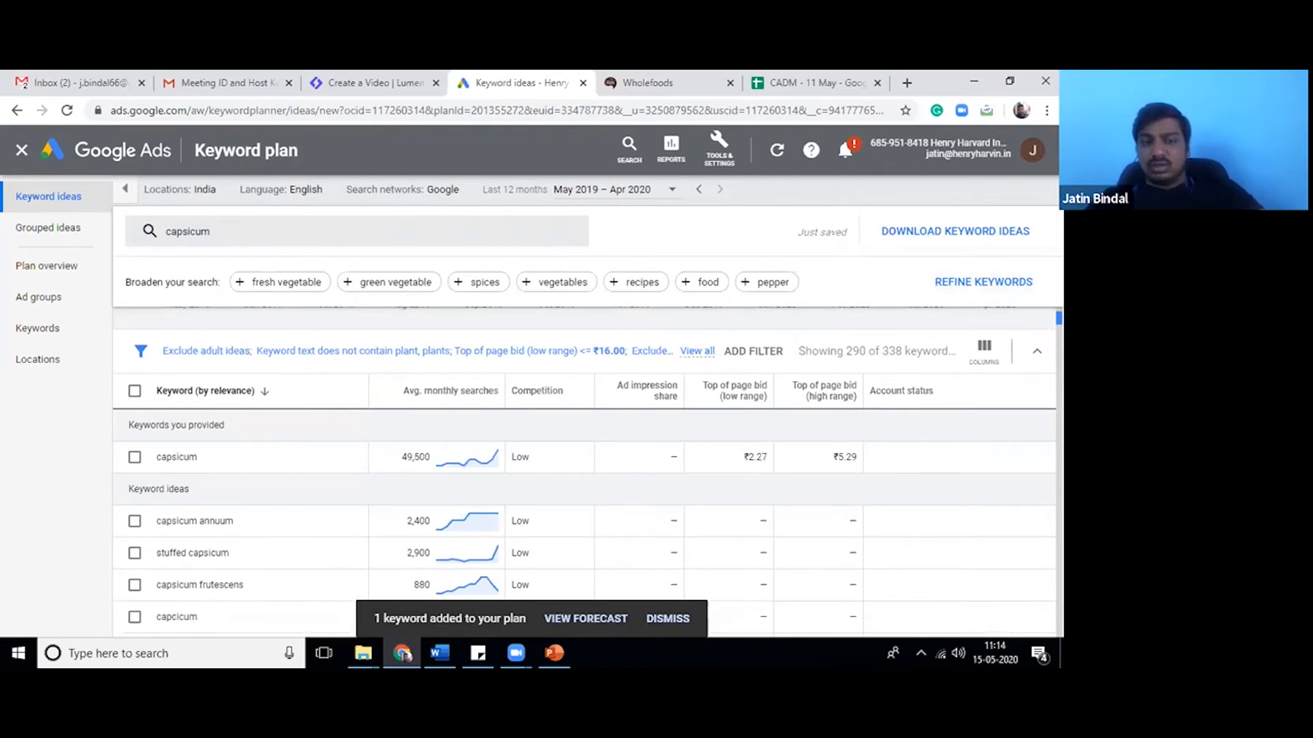
drag(1058, 318, 1058, 319)
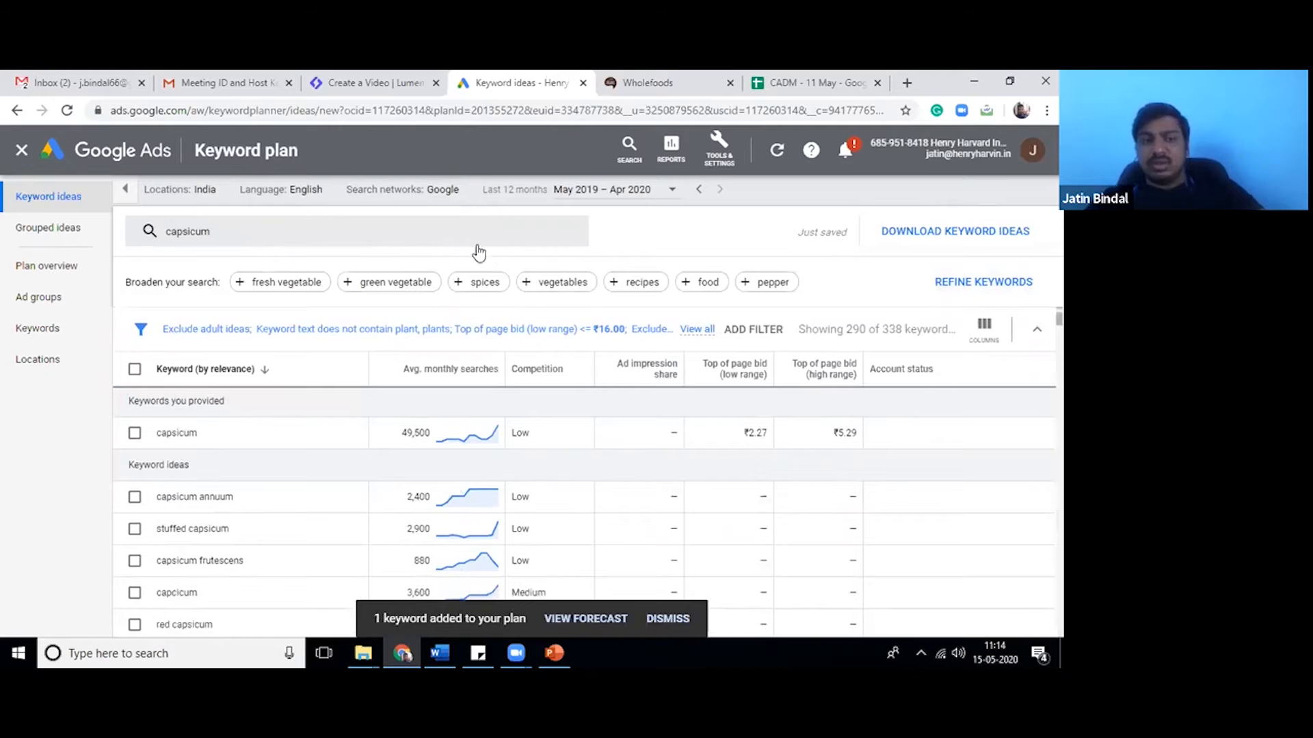
Change the seed keyword to "capsicum price", add "buy capsicum" as a second one, and get the keyword ideas.
click(187, 239)
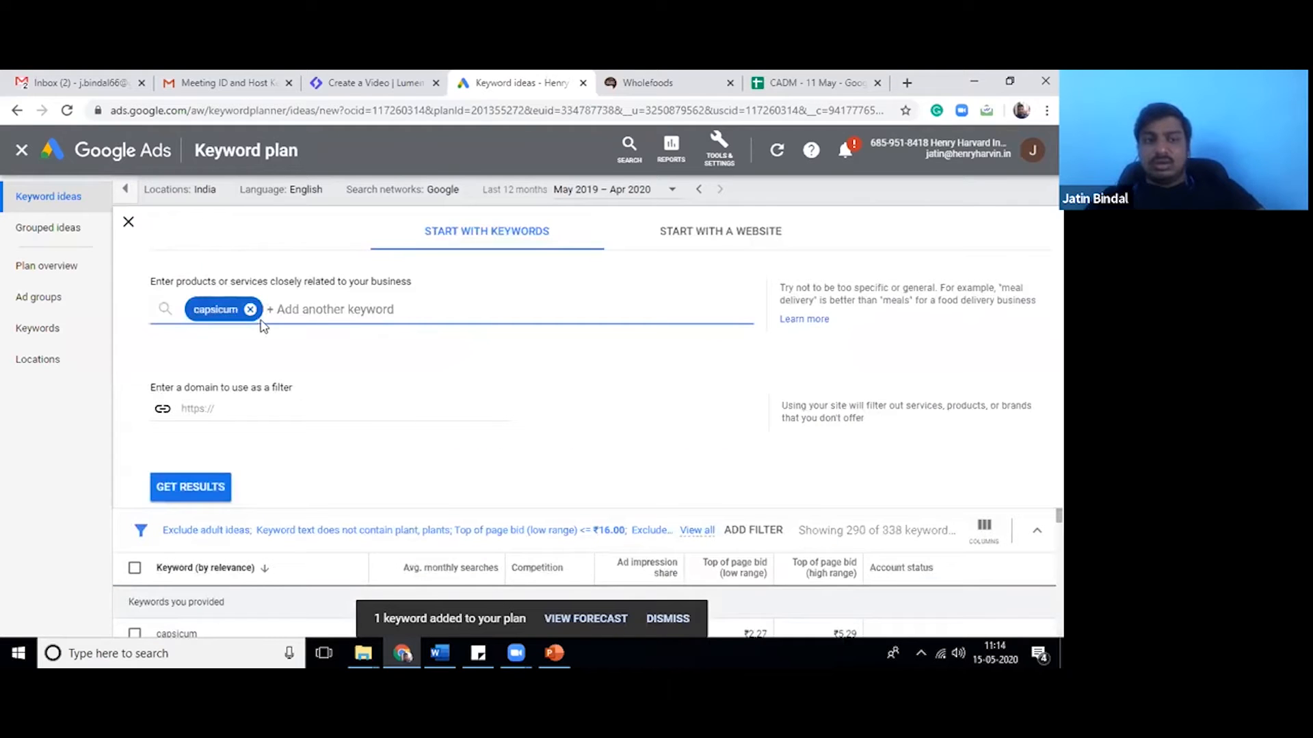
click(229, 308)
click(258, 311)
text(price)
key(Return)
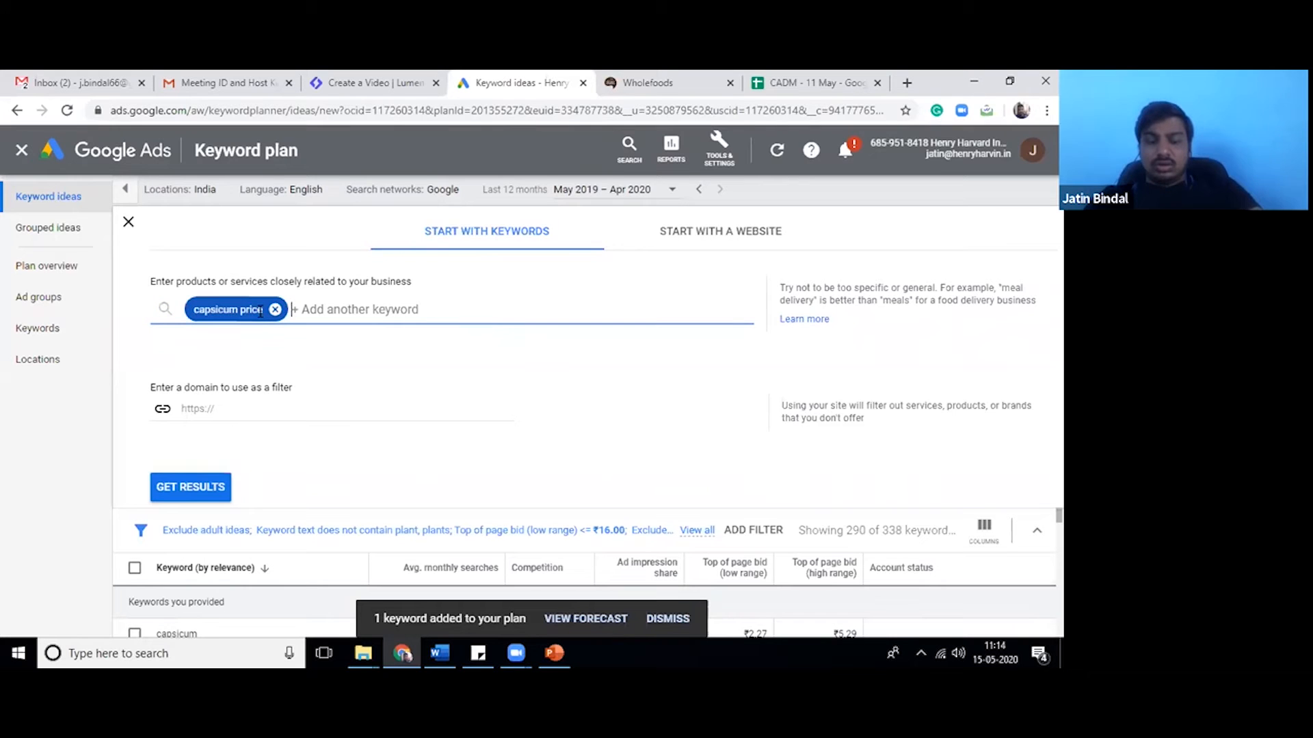
text(buy ca)
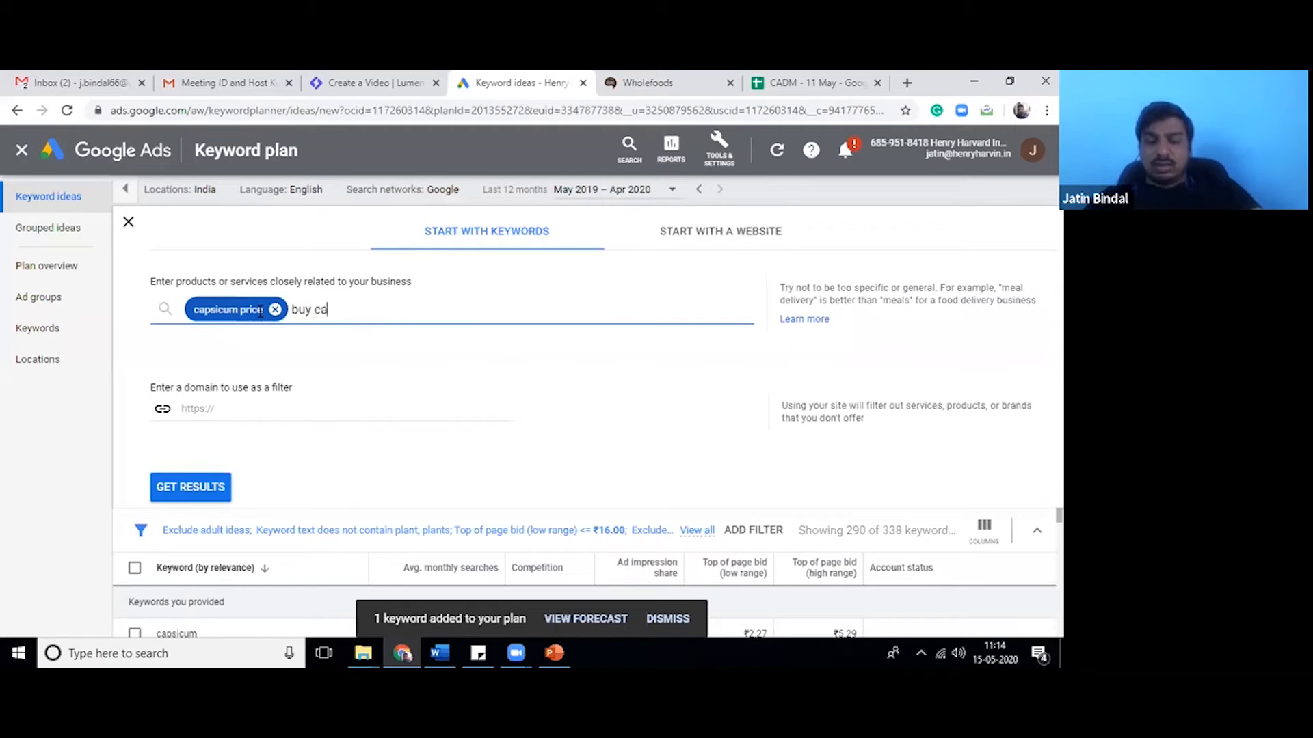
text(psicum)
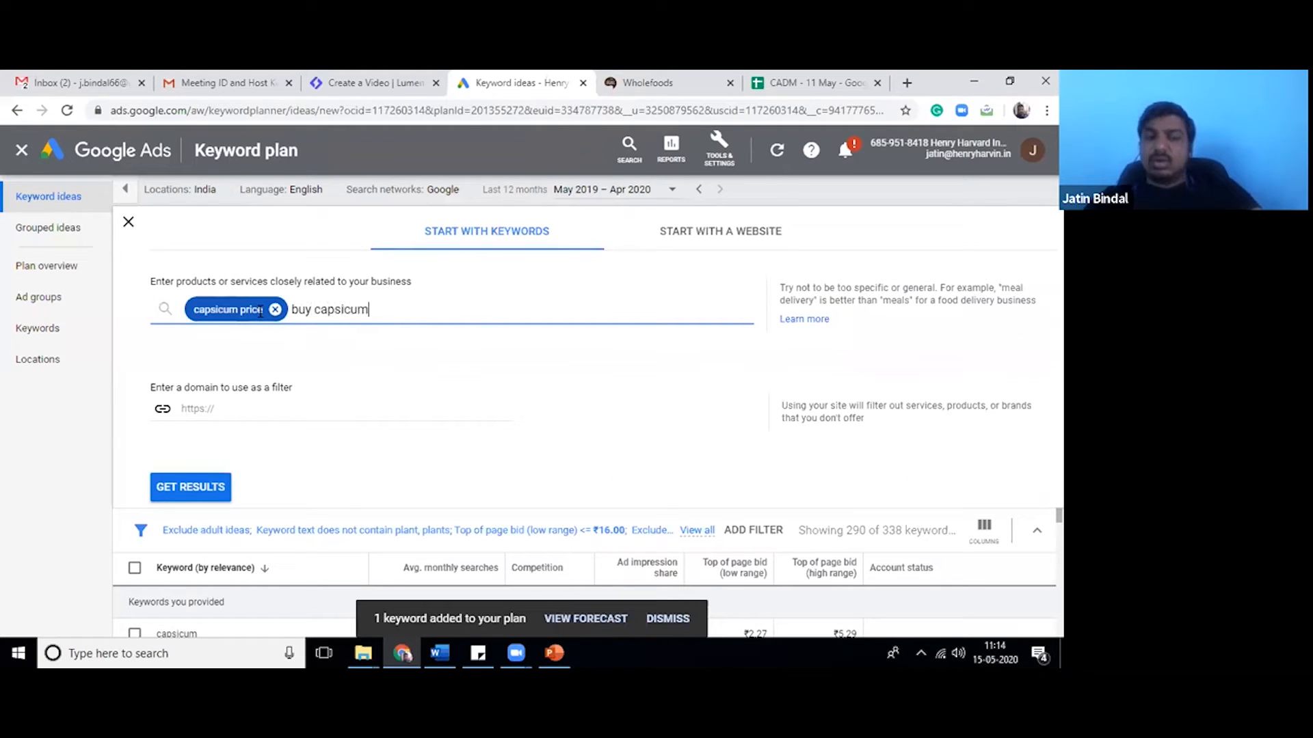
key(Return)
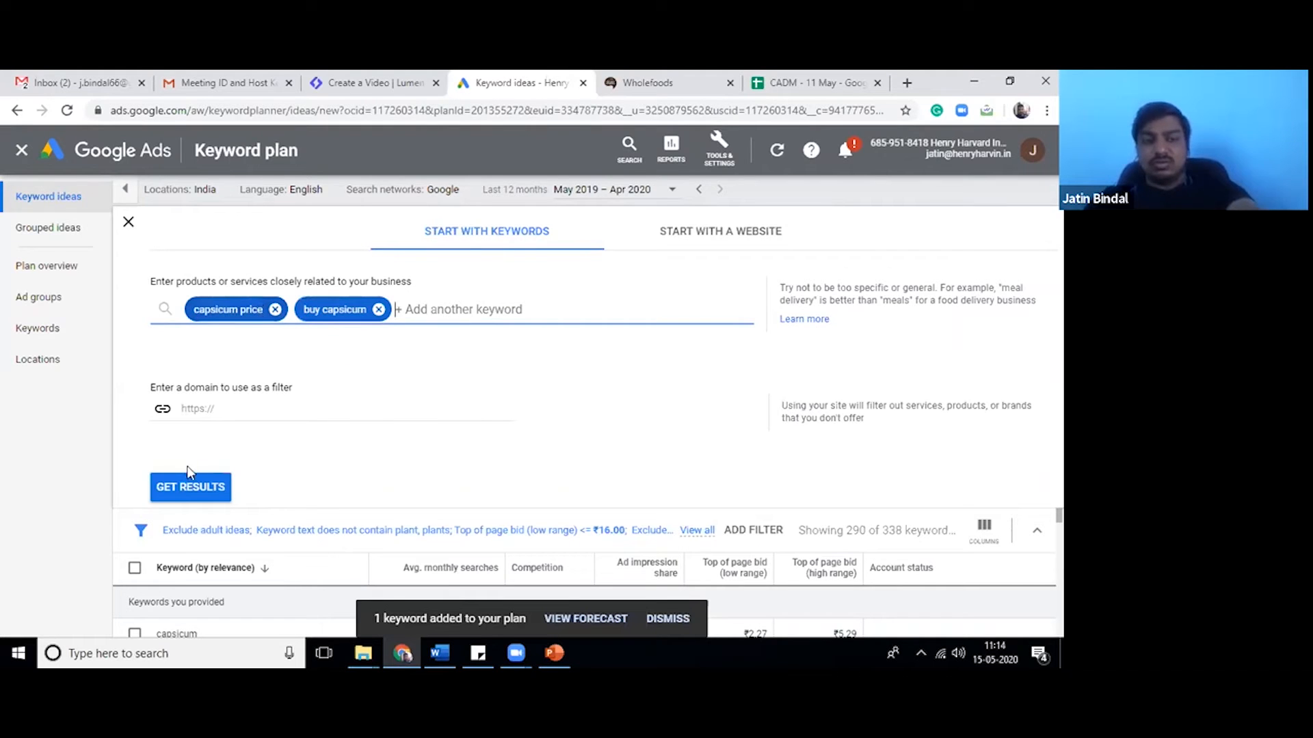
click(205, 489)
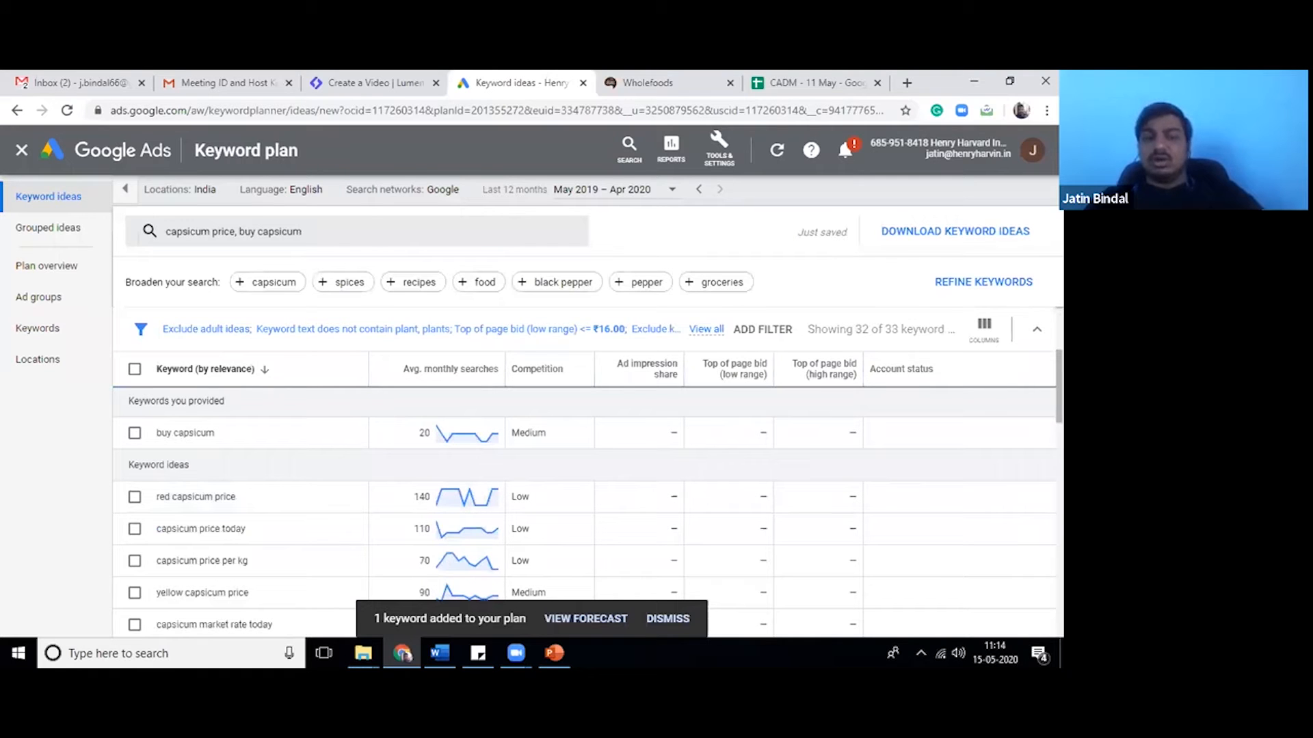
Examine the capsicum keyword ideas, their average monthly searches and competition, and the monthly search volume trends chart.
scroll(585, 512, down, 1)
scroll(584, 512, down, 2)
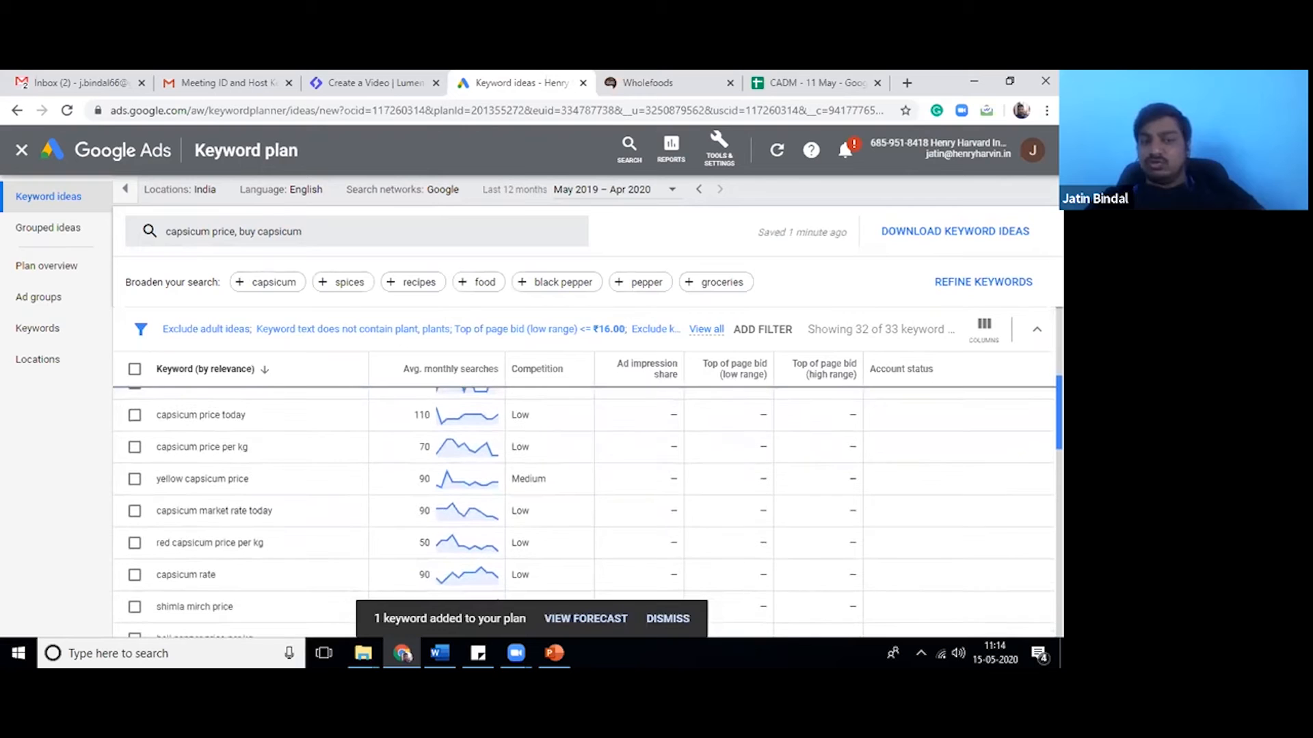
scroll(584, 513, down, 5)
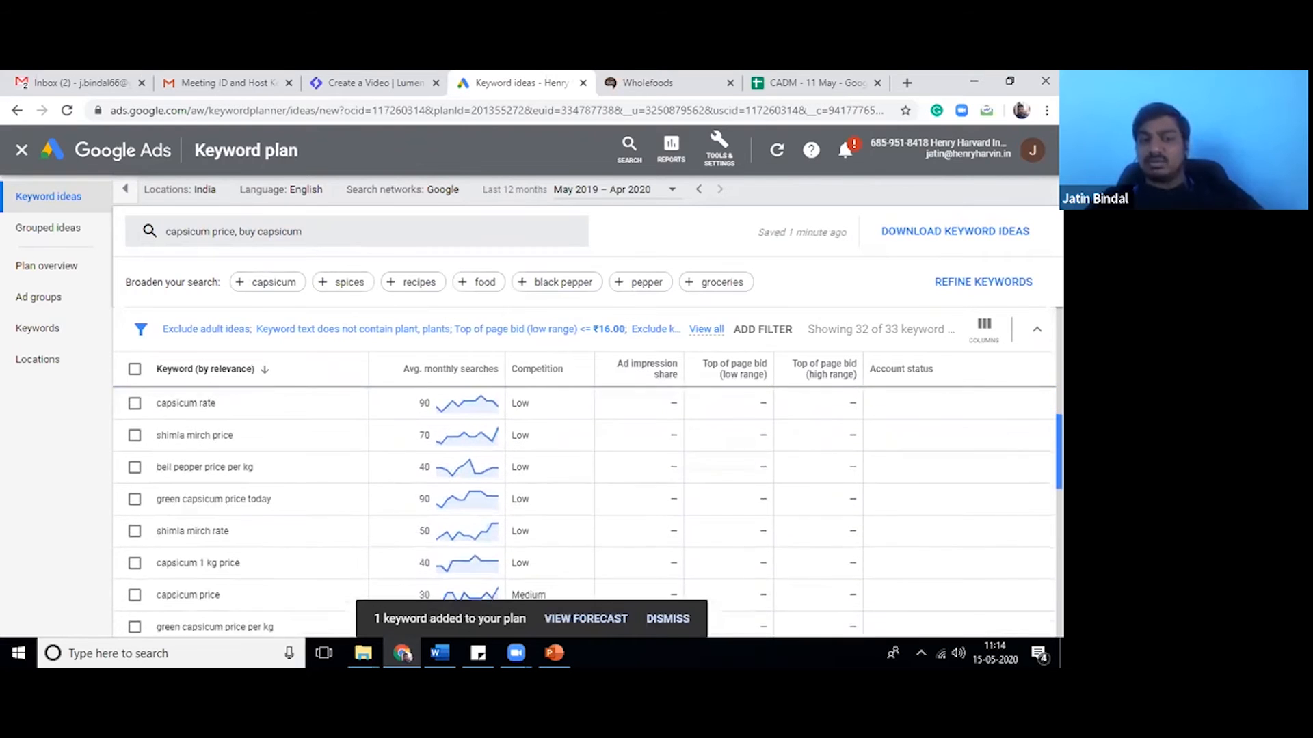
scroll(584, 513, up, 10)
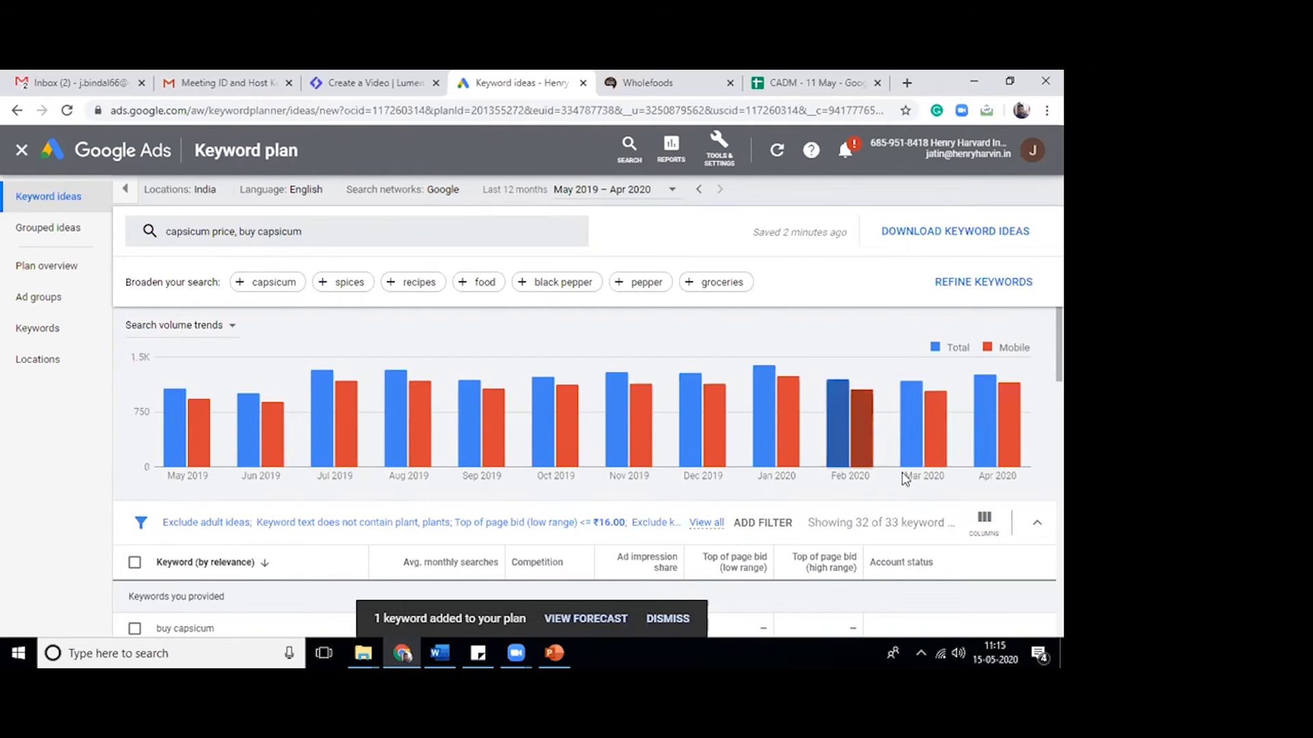
mouse_move(904, 478)
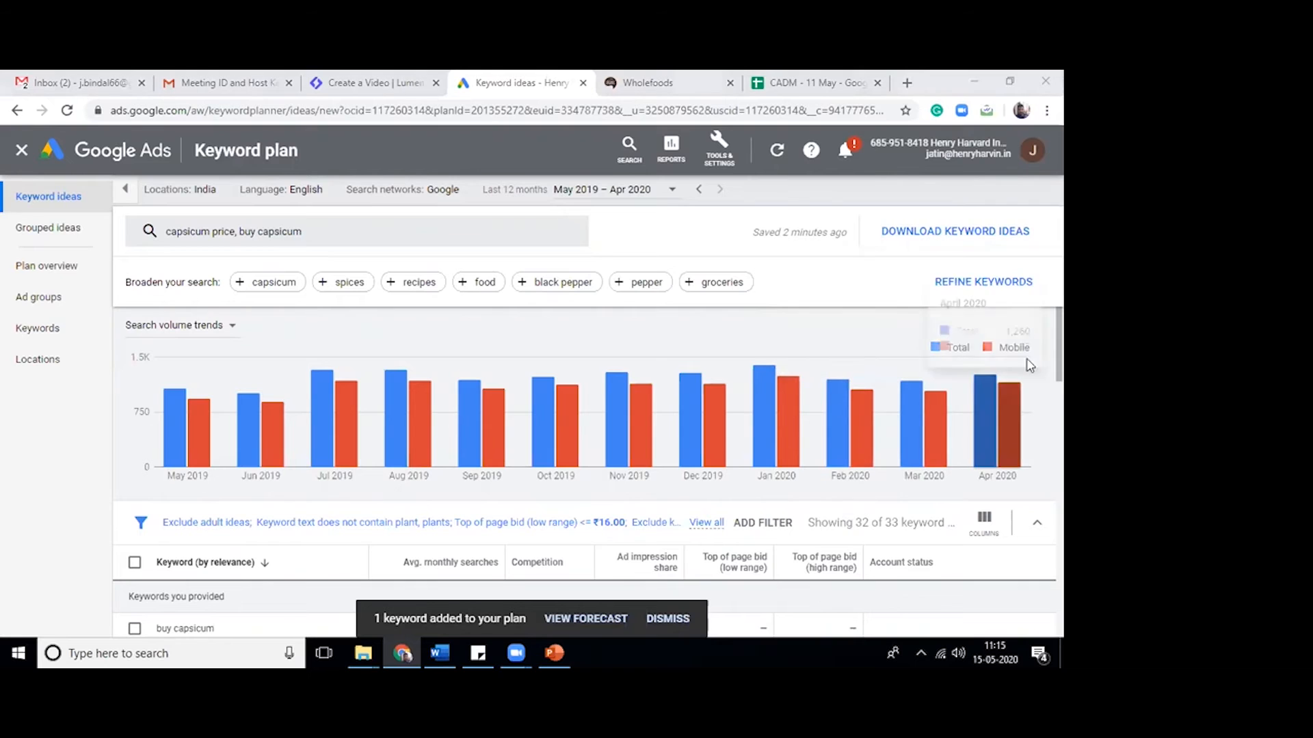
scroll(1025, 360, down, 1)
scroll(588, 472, down, 2)
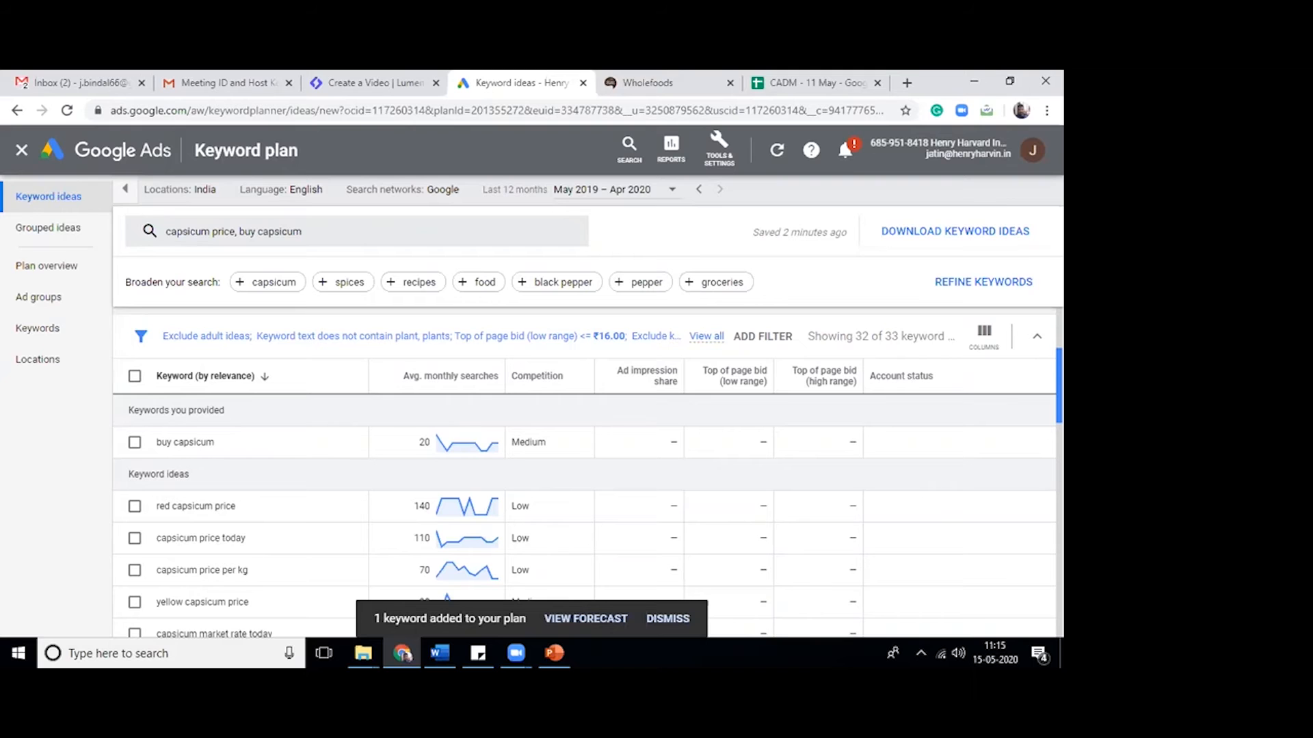
scroll(585, 478, down, 1)
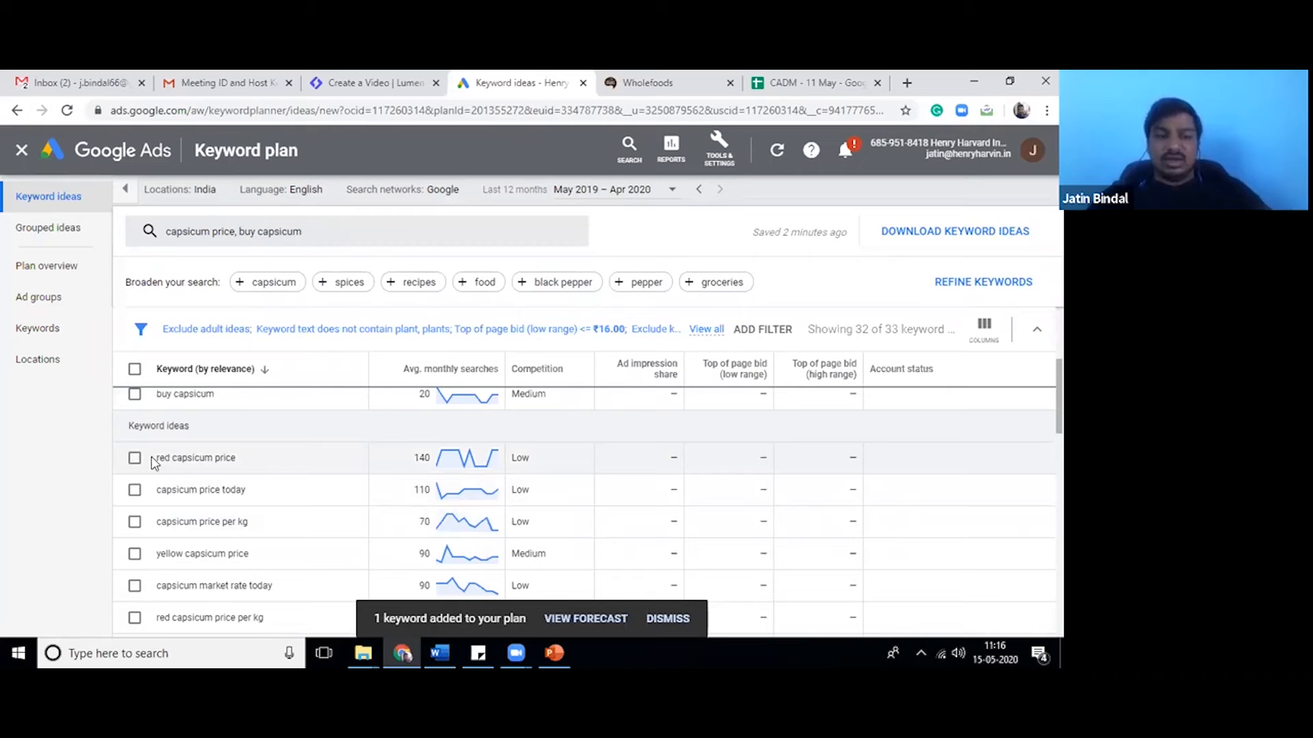
drag(153, 459, 272, 471)
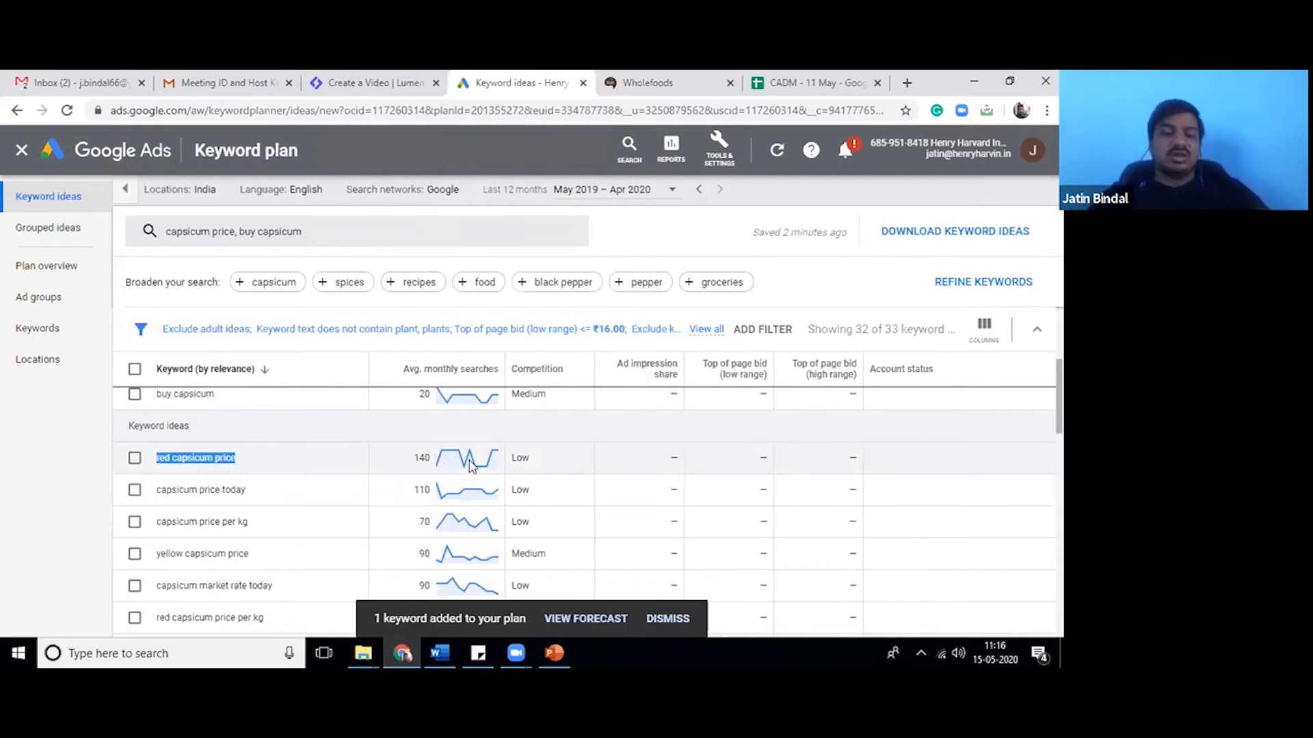
Filter the keyword ideas to average monthly searches >= 50 and look through the filtered list.
click(779, 329)
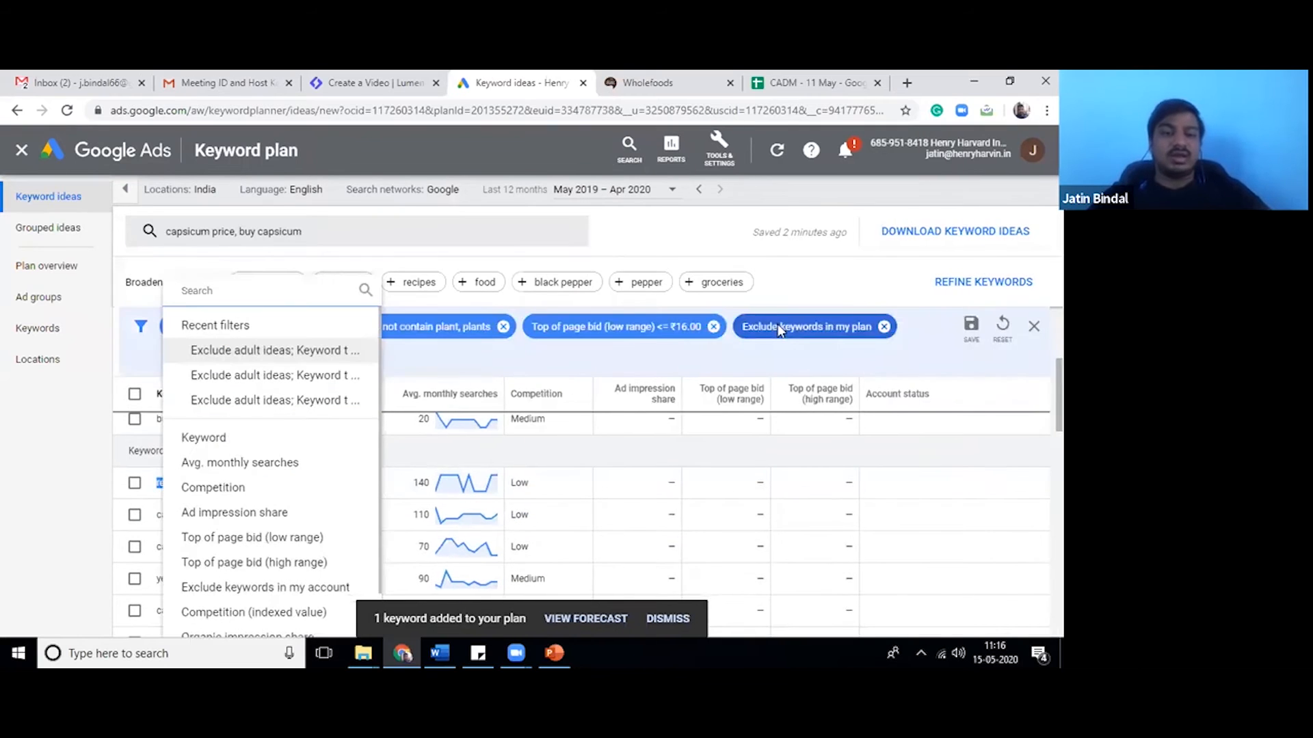
text(v)
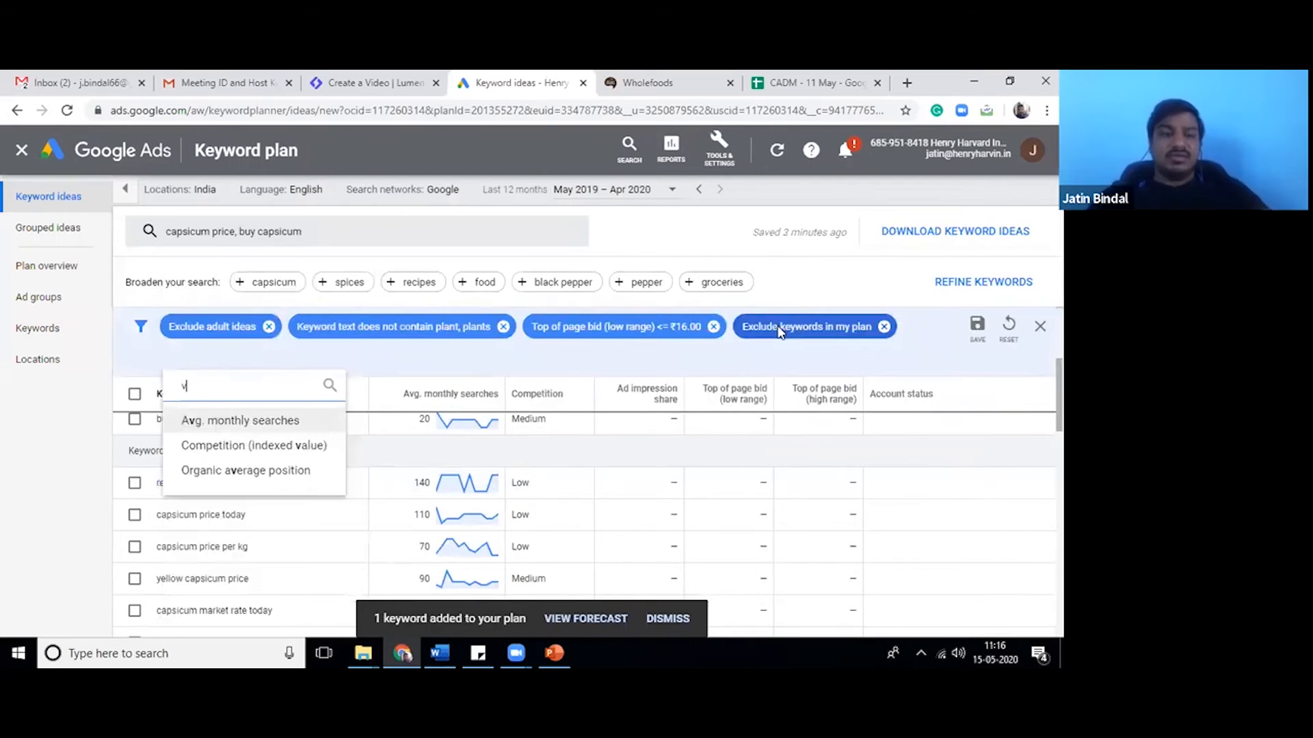
click(254, 425)
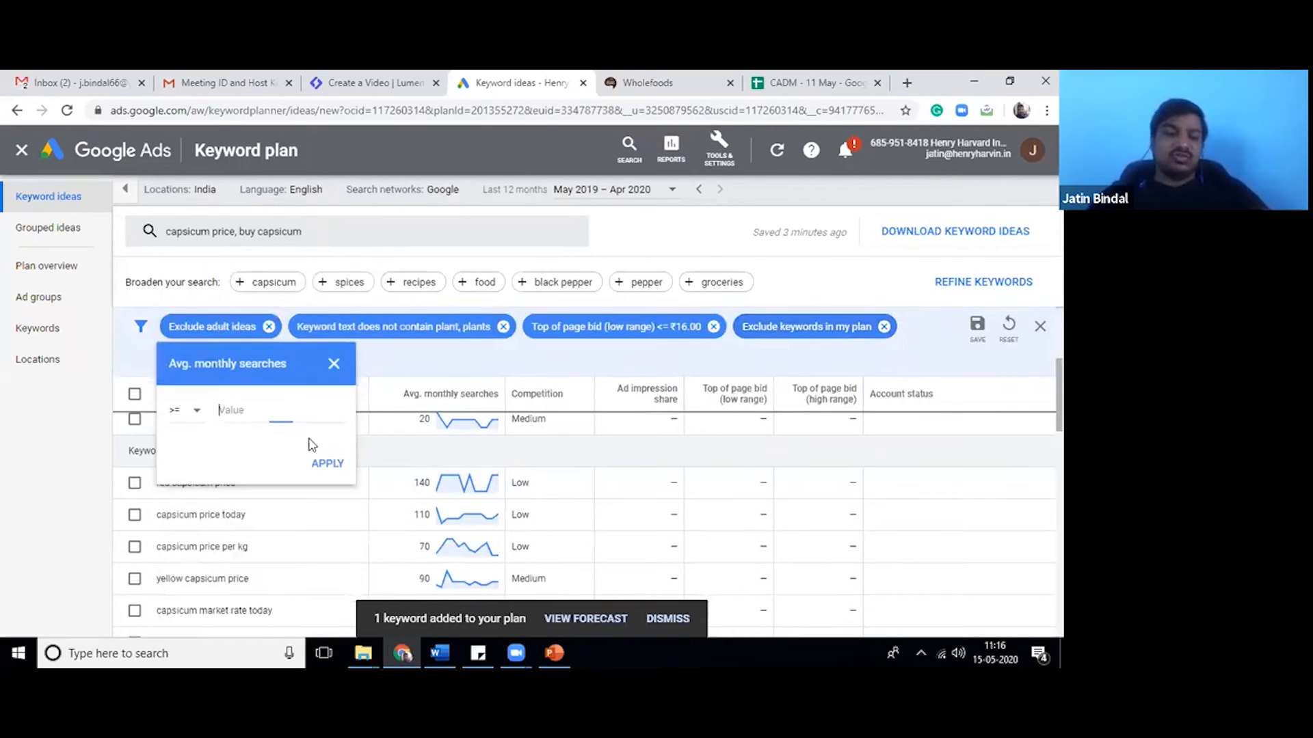
text(50)
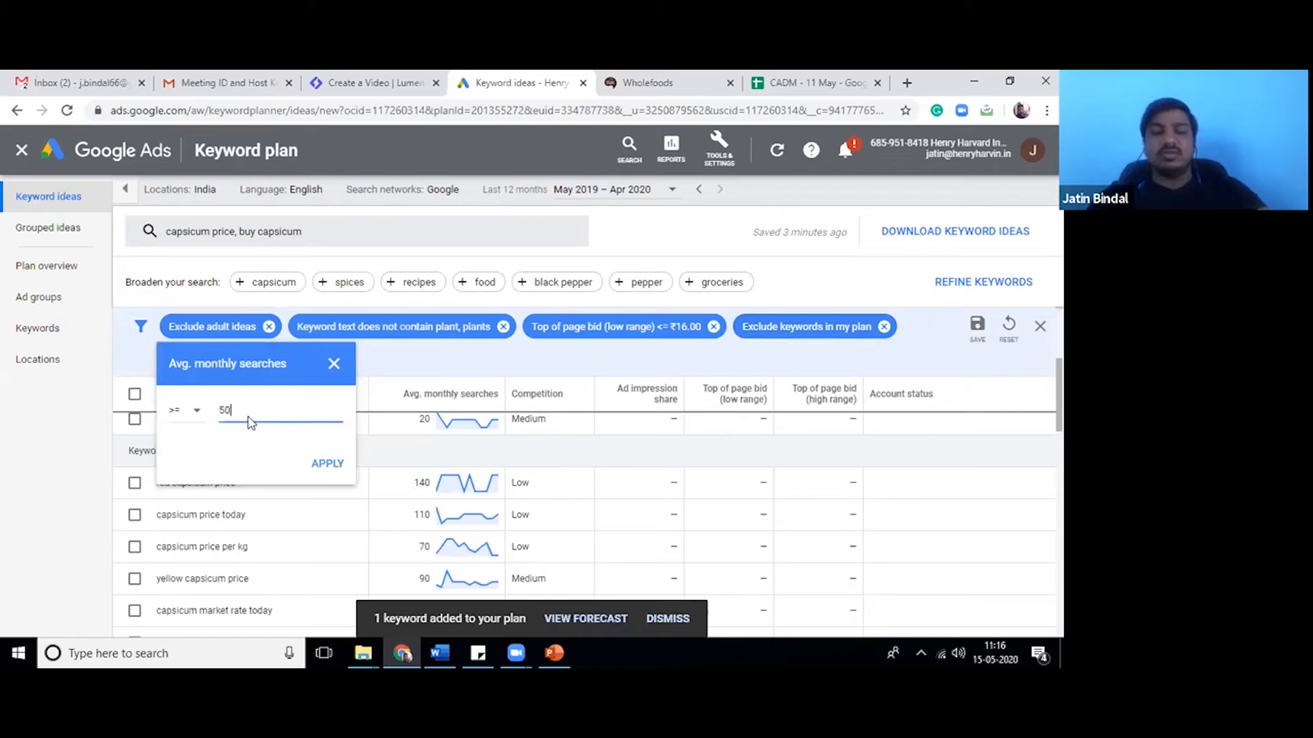
click(327, 465)
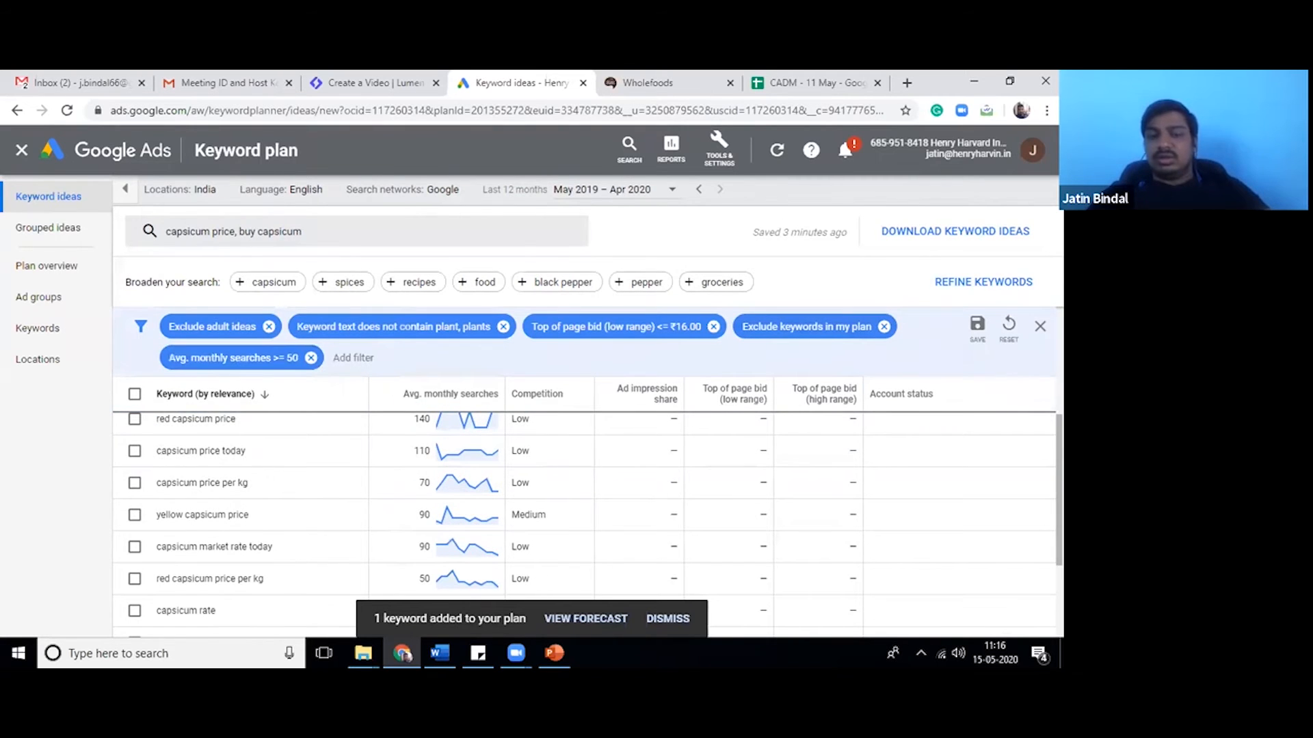
scroll(588, 492, down, 3)
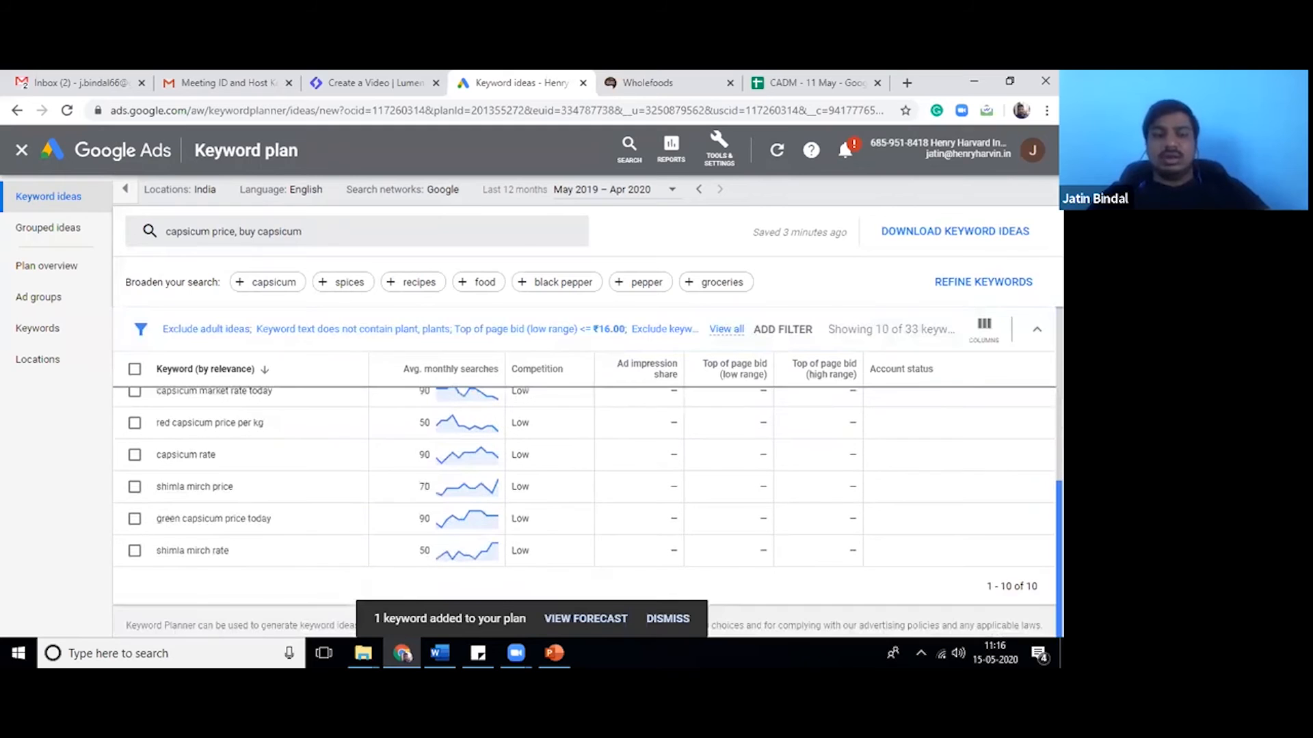
scroll(587, 492, up, 3)
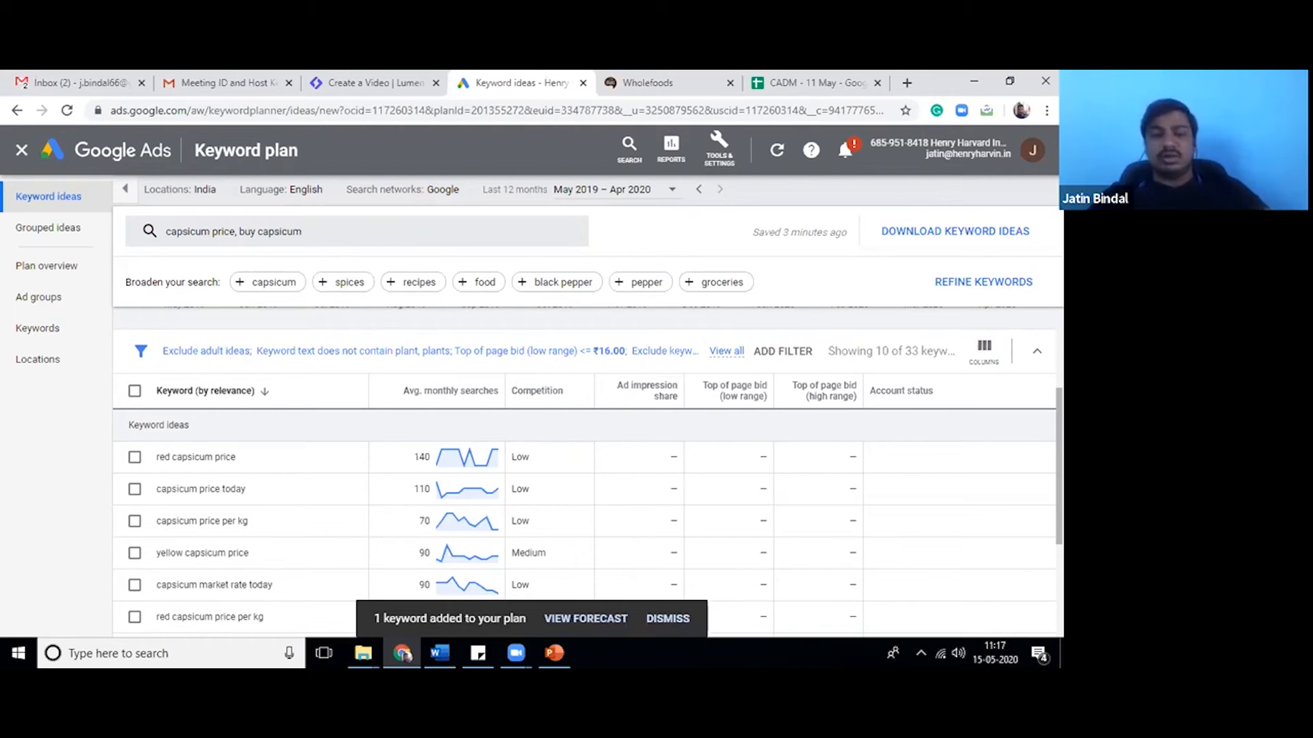
Remove the average monthly searches filter and look through the full list of capsicum keyword ideas.
click(701, 352)
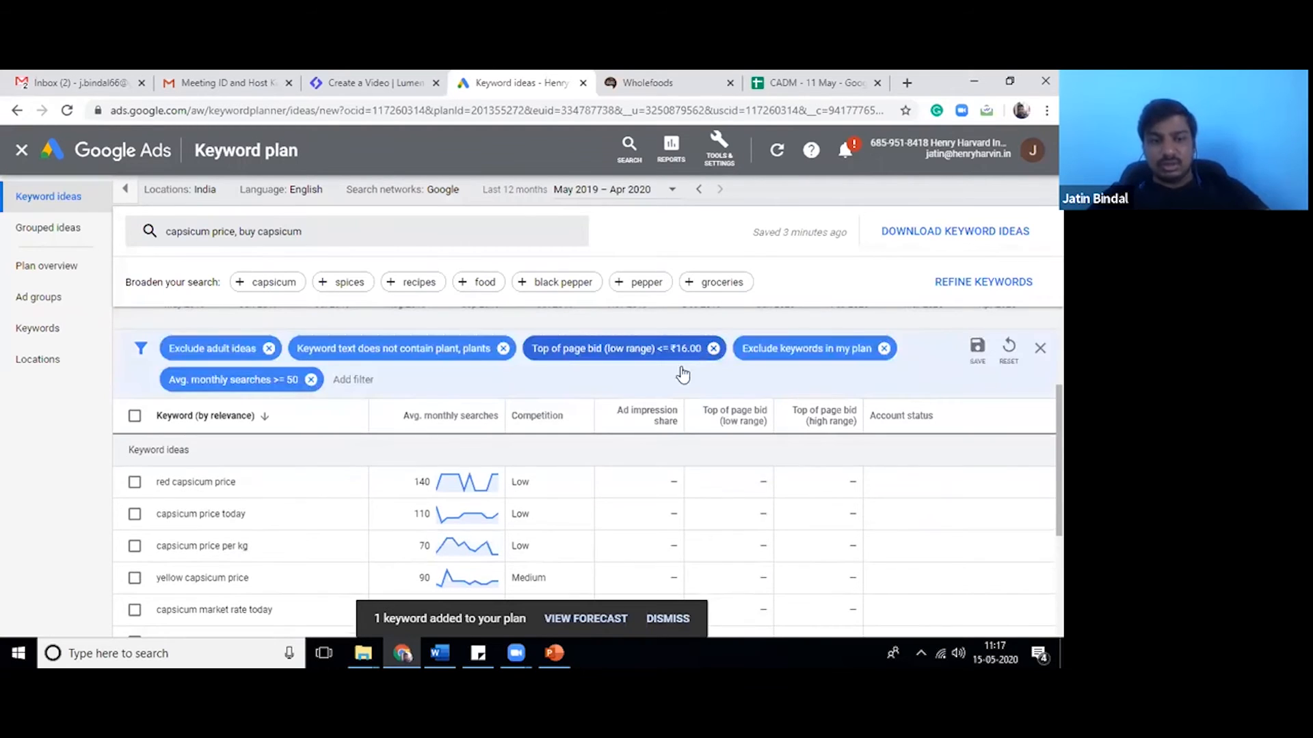
click(311, 378)
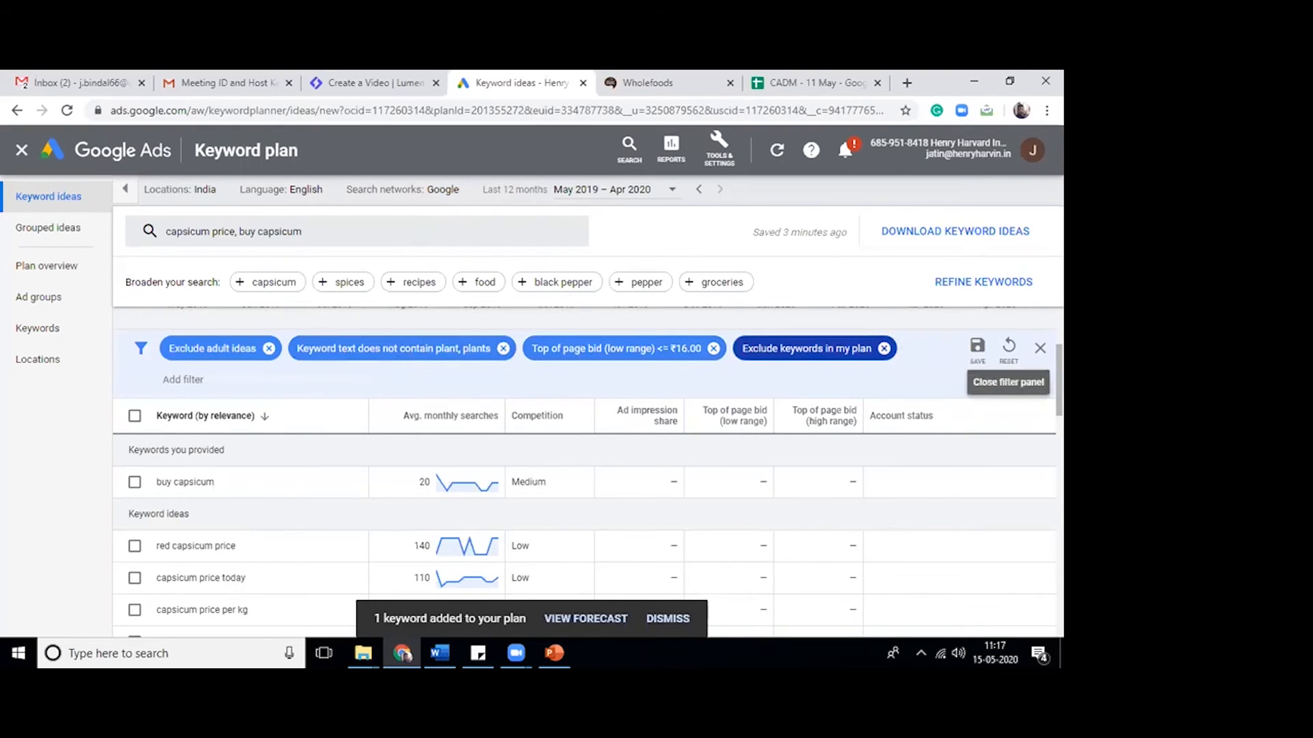
click(1040, 349)
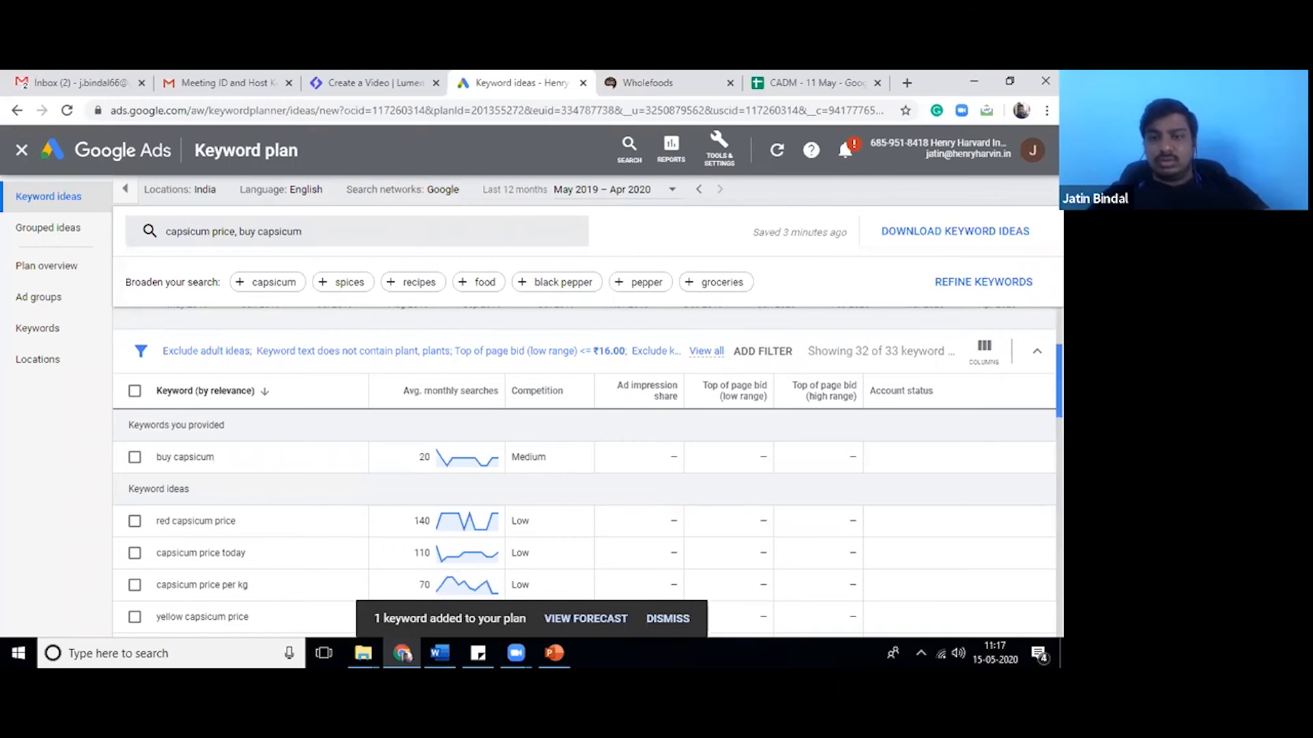
scroll(585, 479, down, 10)
scroll(584, 478, down, 5)
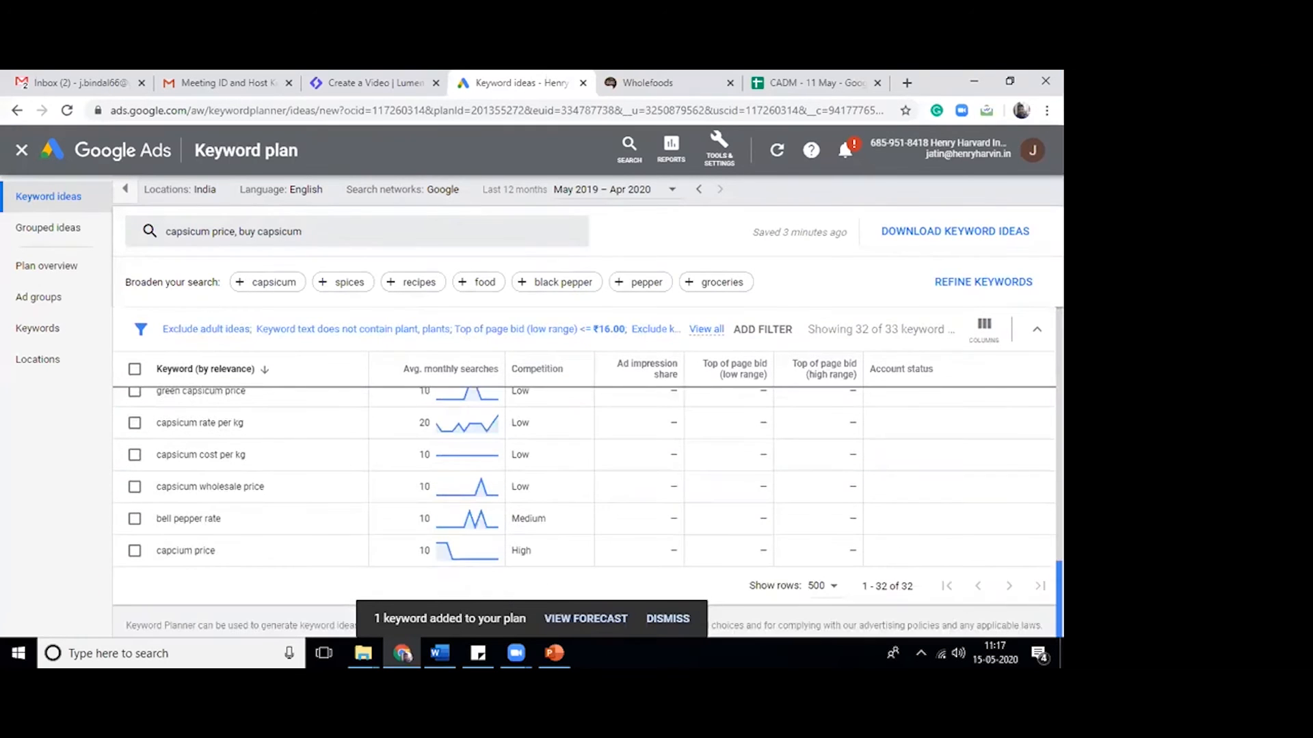
scroll(585, 512, up, 10)
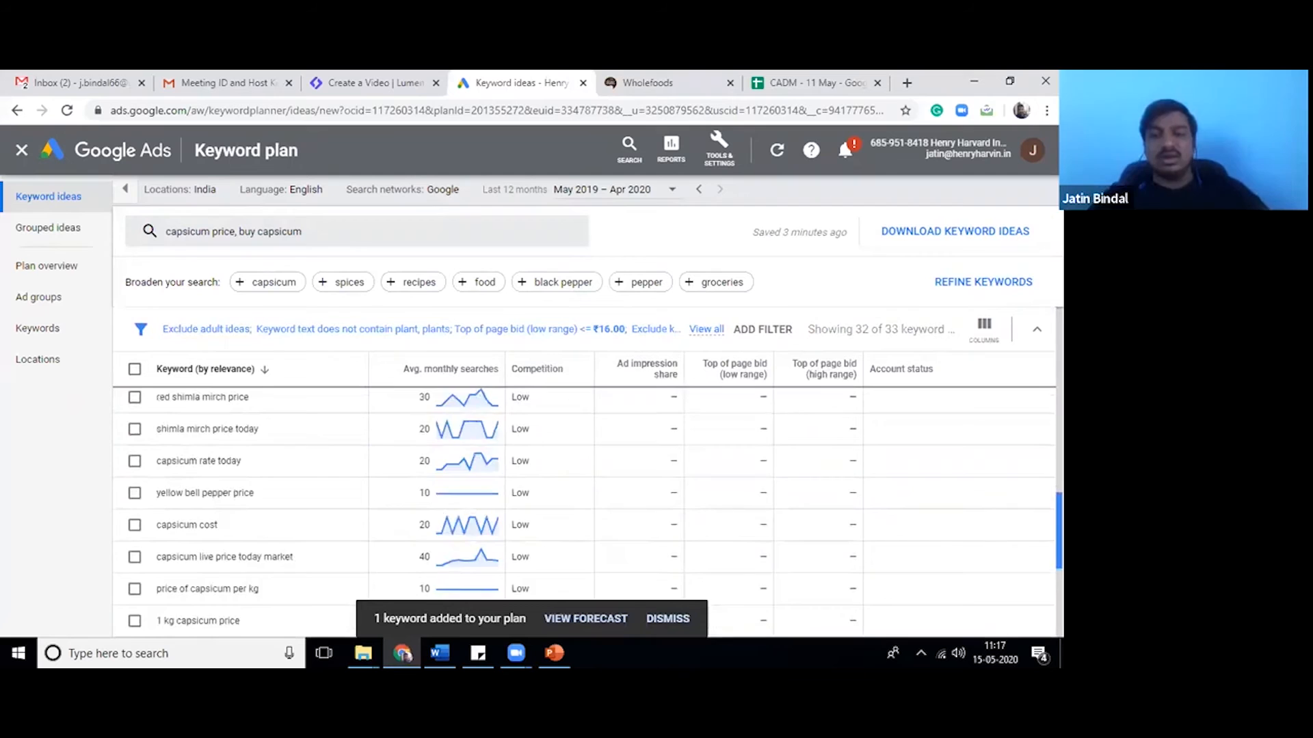
Compare the capsicum price keyword ideas across the whole list by relevance, average monthly searches and competition.
scroll(584, 513, up, 1)
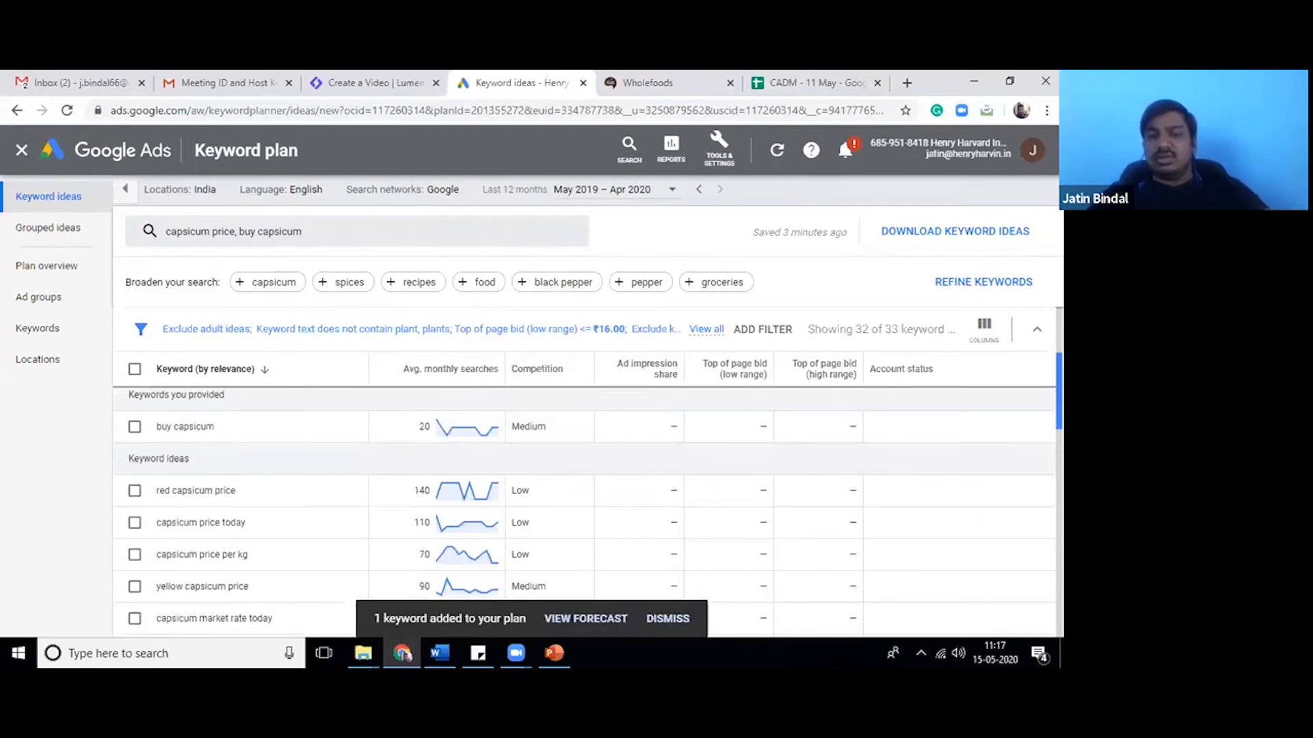
scroll(584, 506, up, 2)
scroll(584, 506, down, 5)
scroll(585, 506, down, 3)
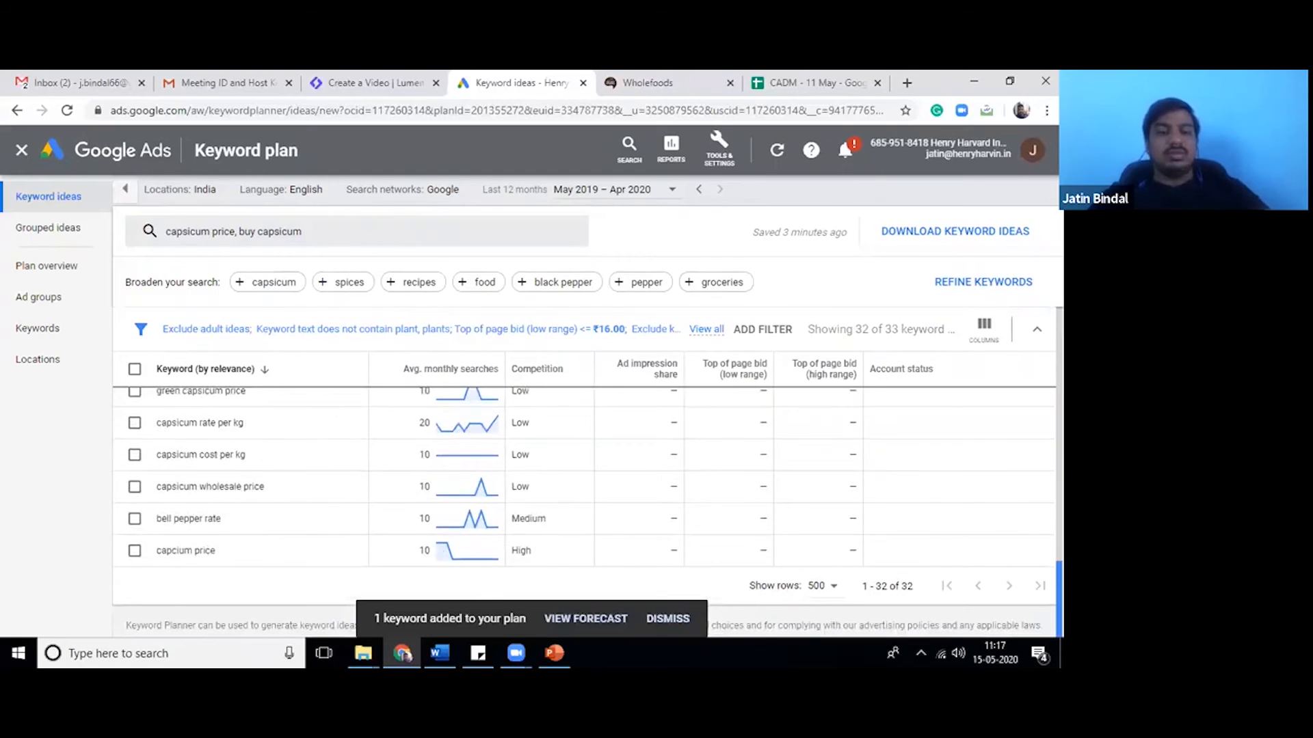
scroll(585, 506, up, 5)
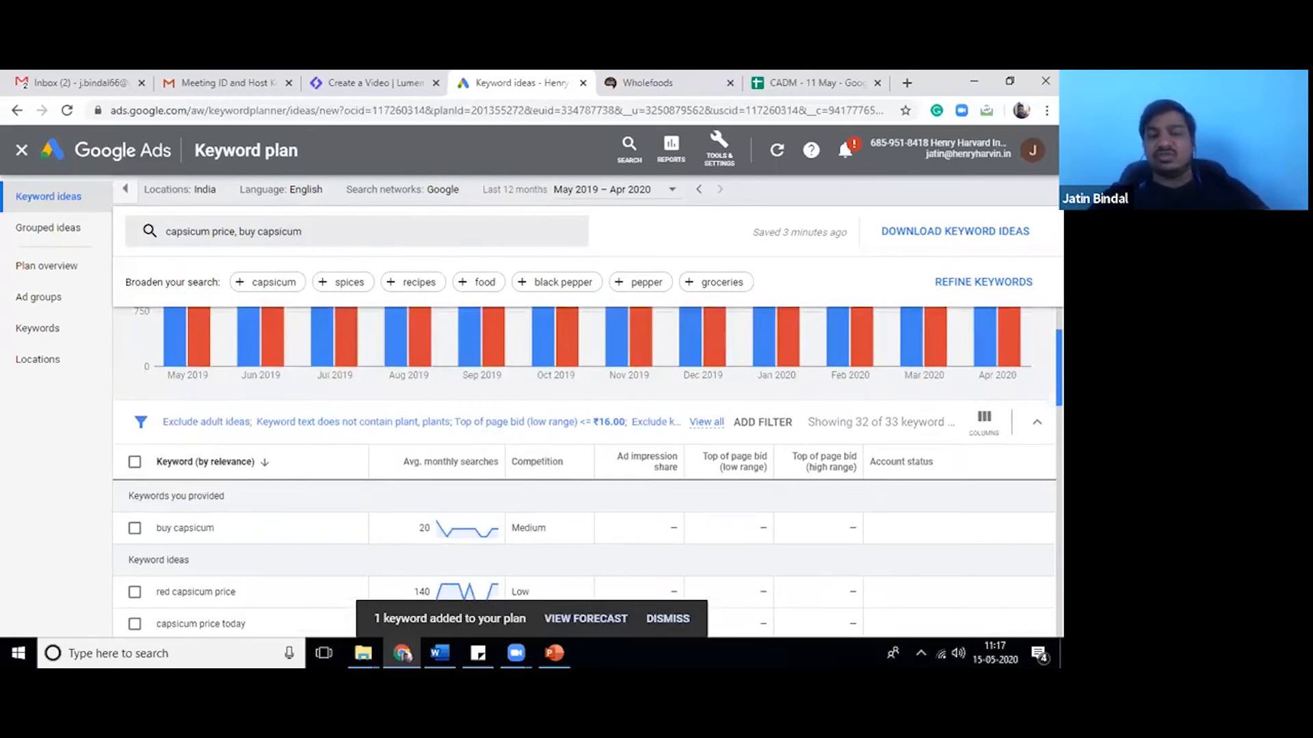
scroll(585, 506, down, 3)
scroll(585, 506, up, 2)
scroll(585, 506, down, 5)
scroll(585, 506, down, 3)
scroll(585, 506, up, 3)
scroll(584, 505, up, 2)
scroll(585, 506, down, 5)
scroll(584, 506, down, 1)
scroll(584, 506, down, 5)
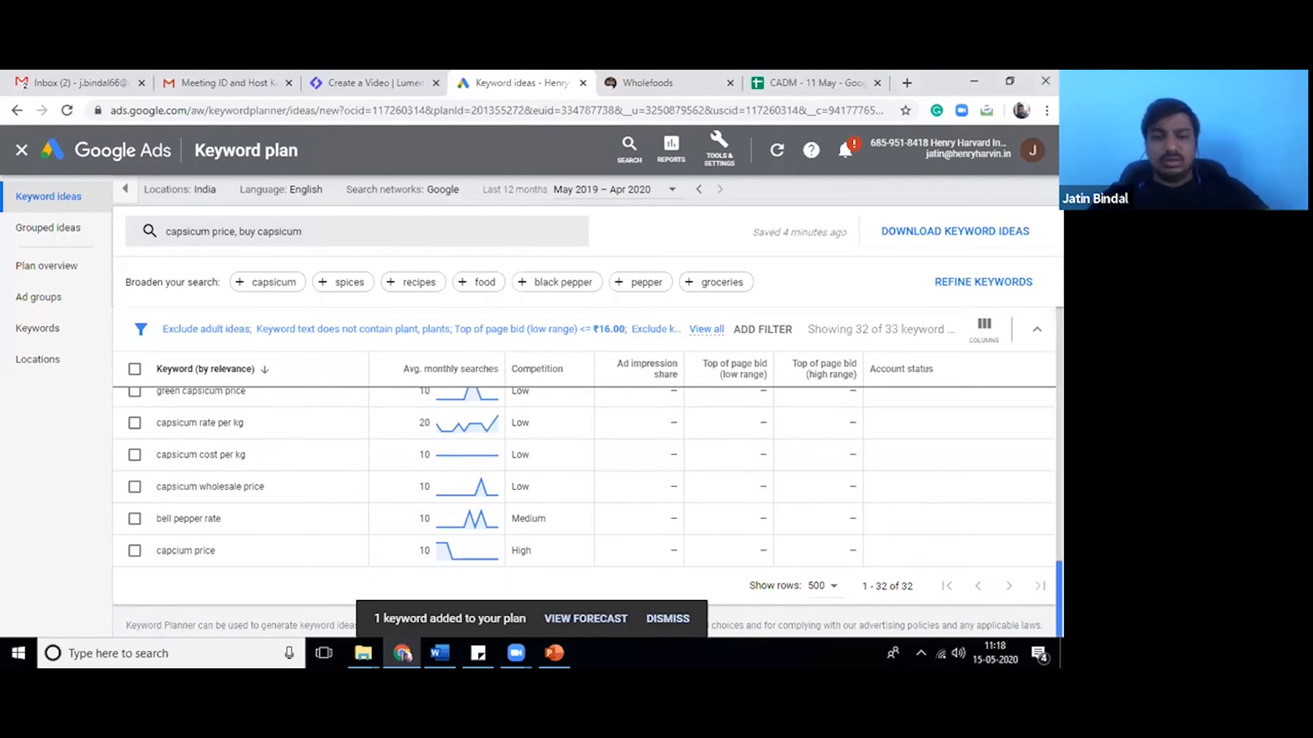
Examine "shimla mirch price", "capsicum cost" and their average monthly searches, and mute the e-mail conversation shown in the notification.
scroll(585, 505, up, 12)
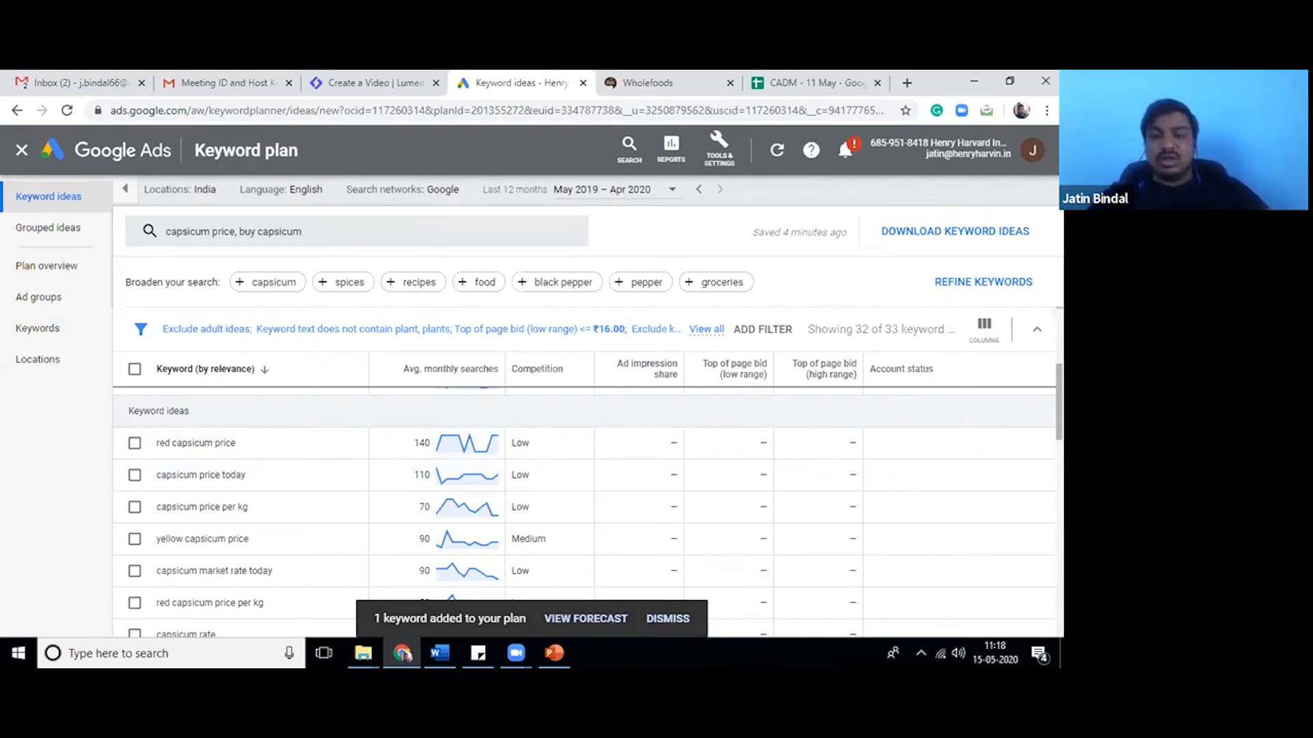
scroll(442, 456, down, 3)
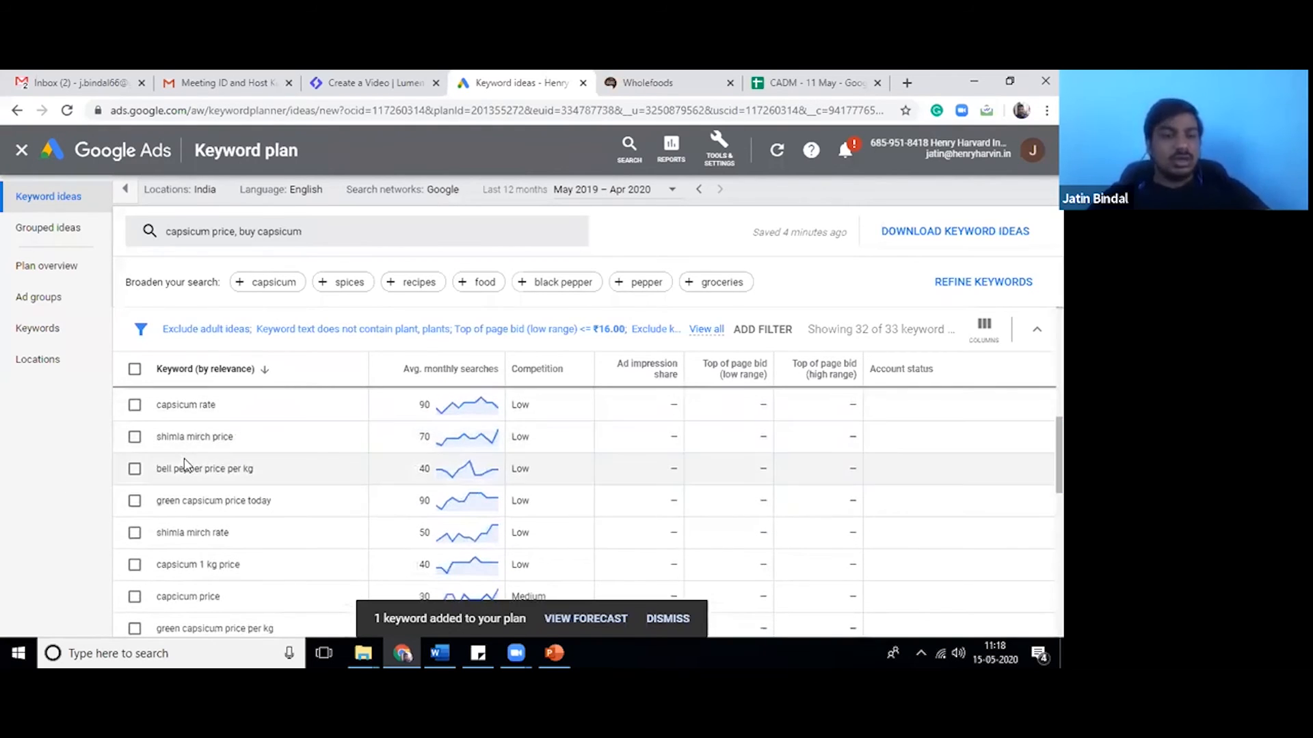
drag(155, 442, 246, 454)
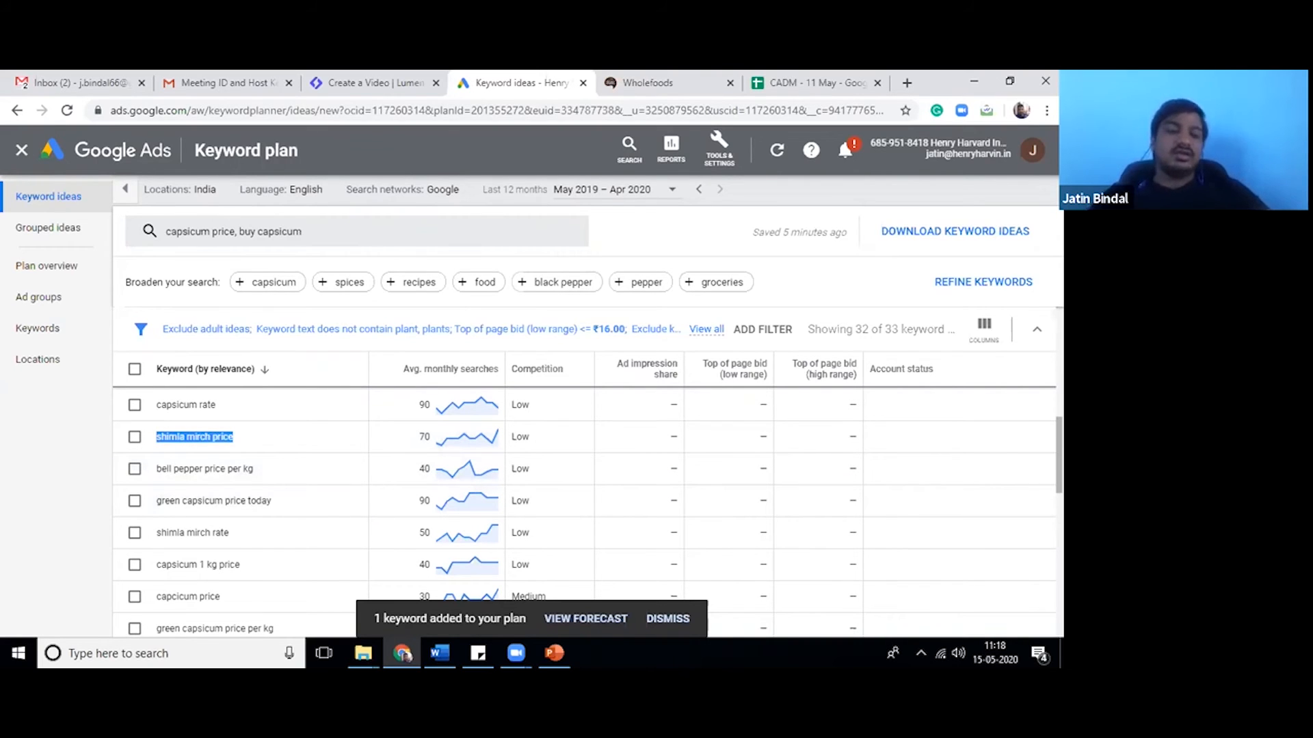
click(233, 437)
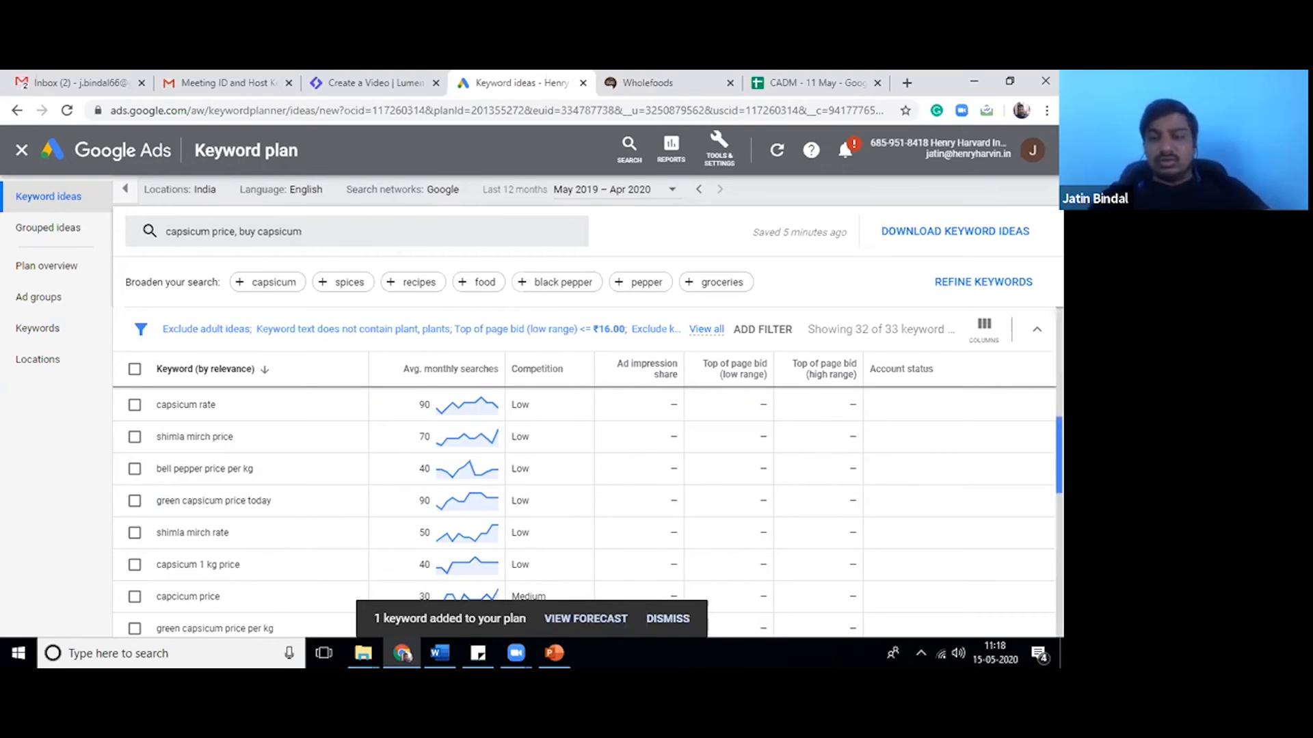
drag(1051, 469, 1059, 559)
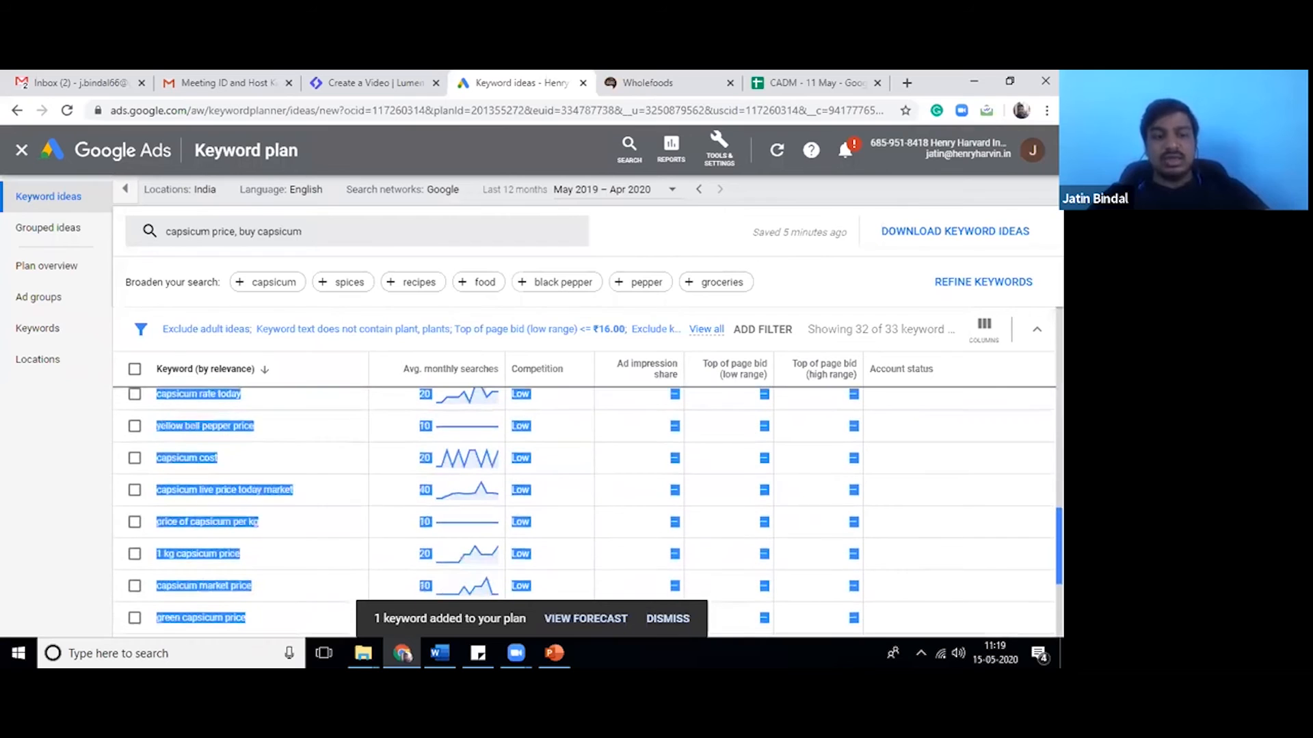
click(248, 465)
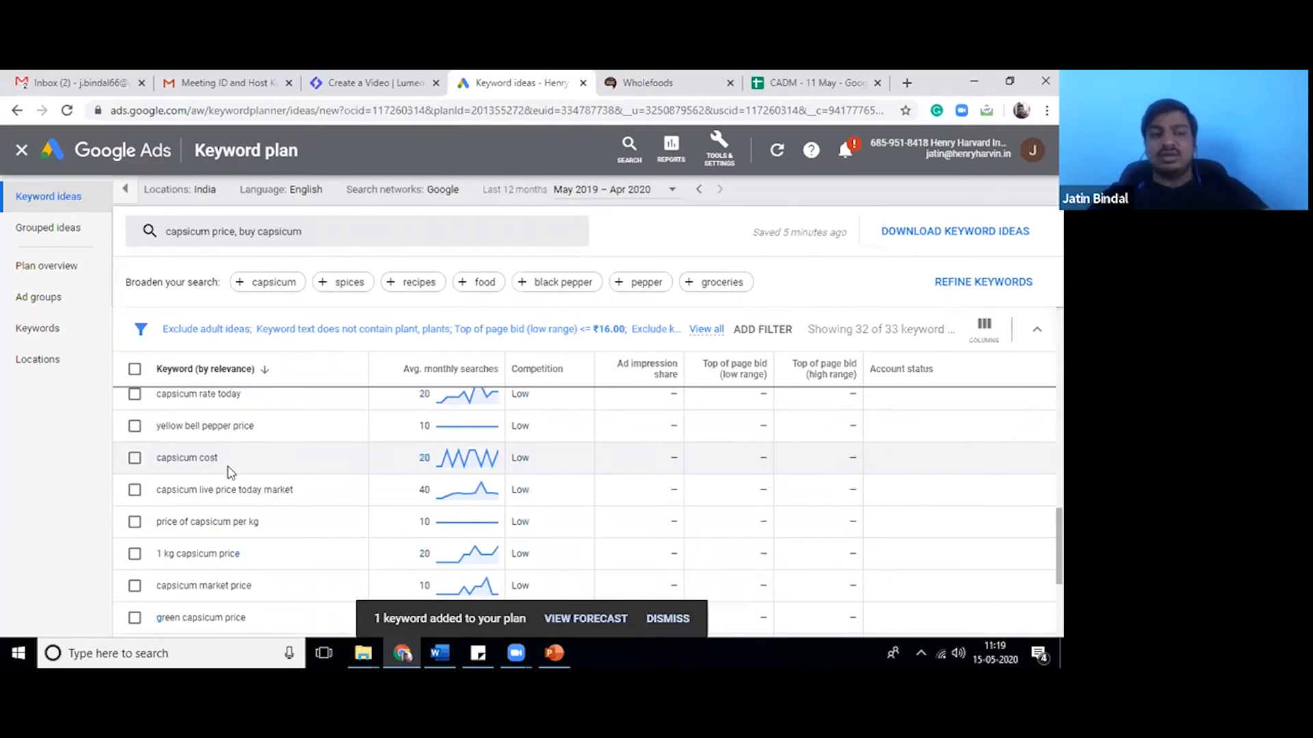
mouse_move(449, 493)
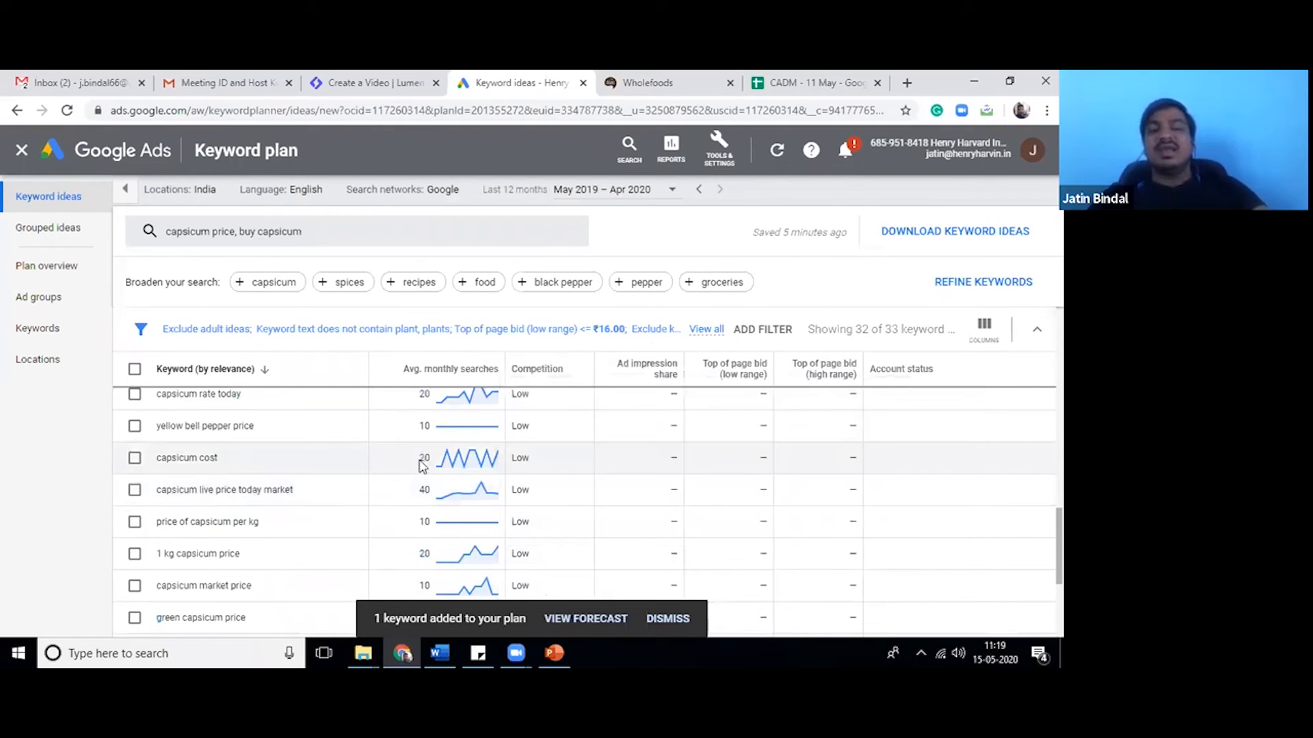
mouse_move(460, 370)
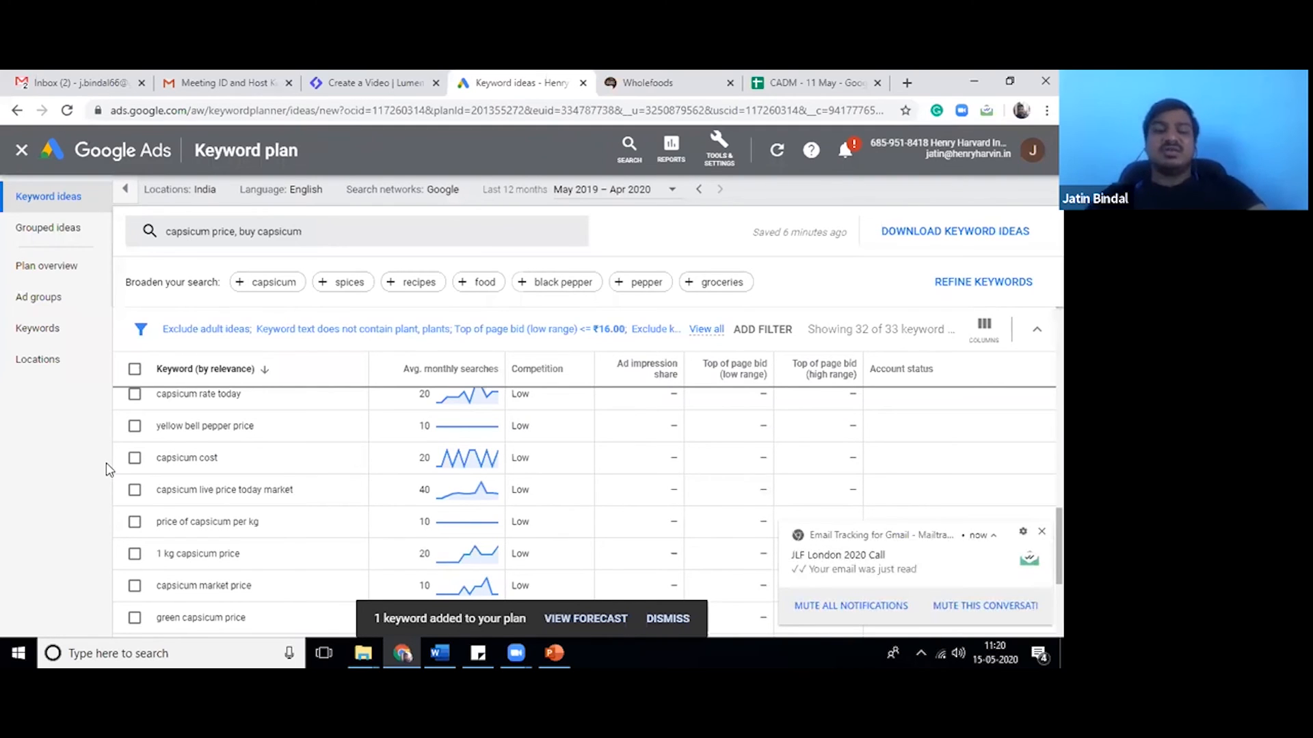
click(985, 607)
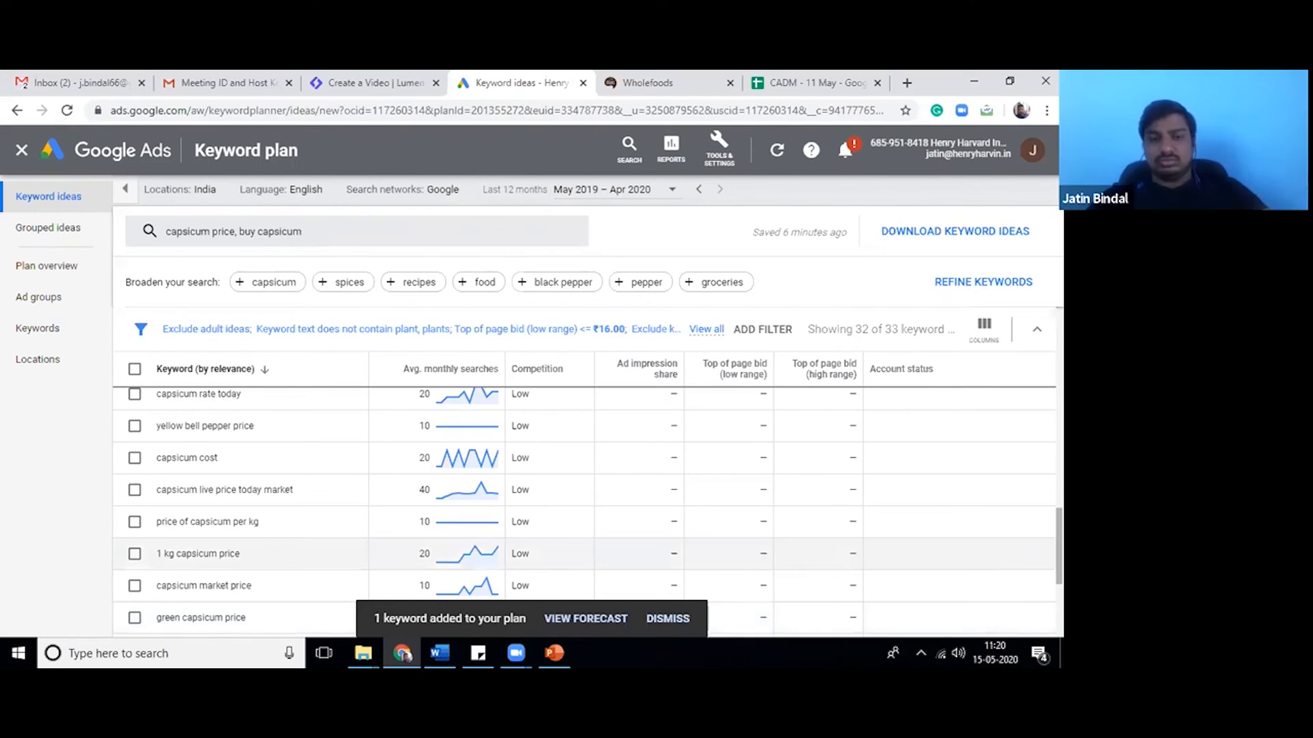
Add "capsicum" as a third seed keyword and get the keyword ideas.
click(253, 242)
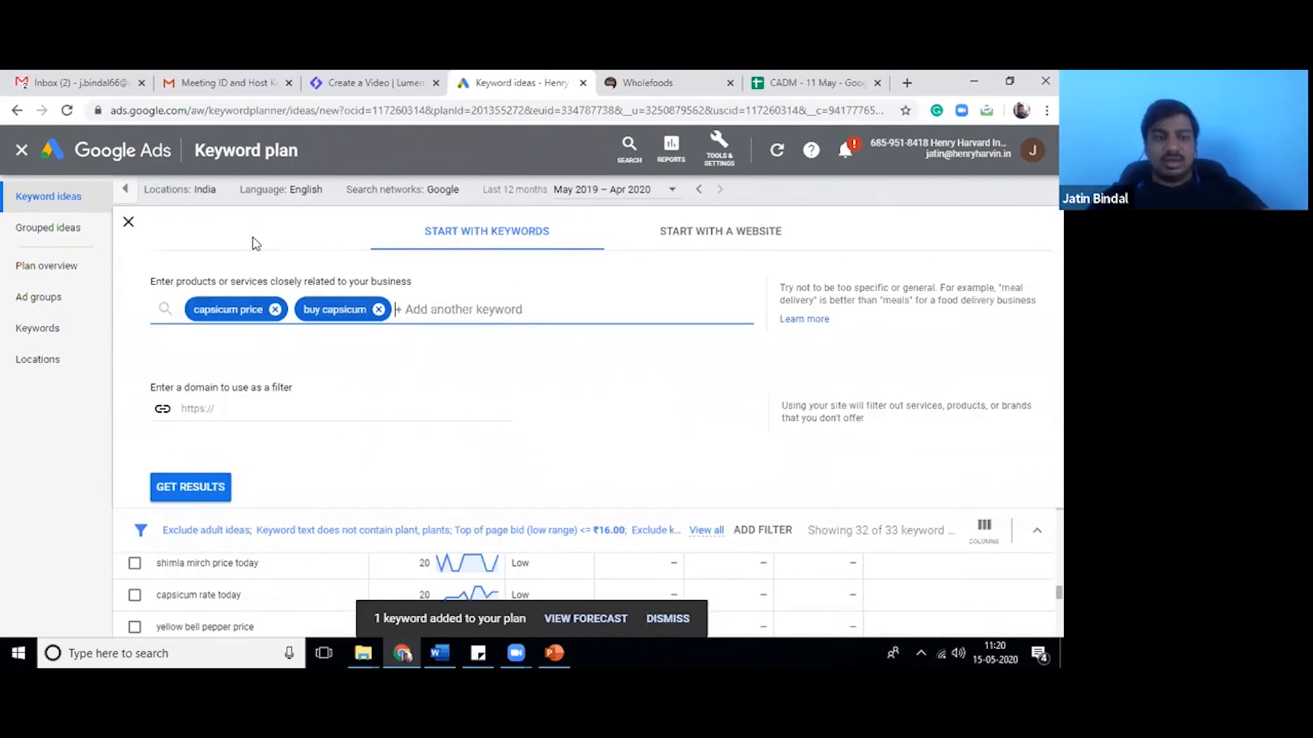
text(cp)
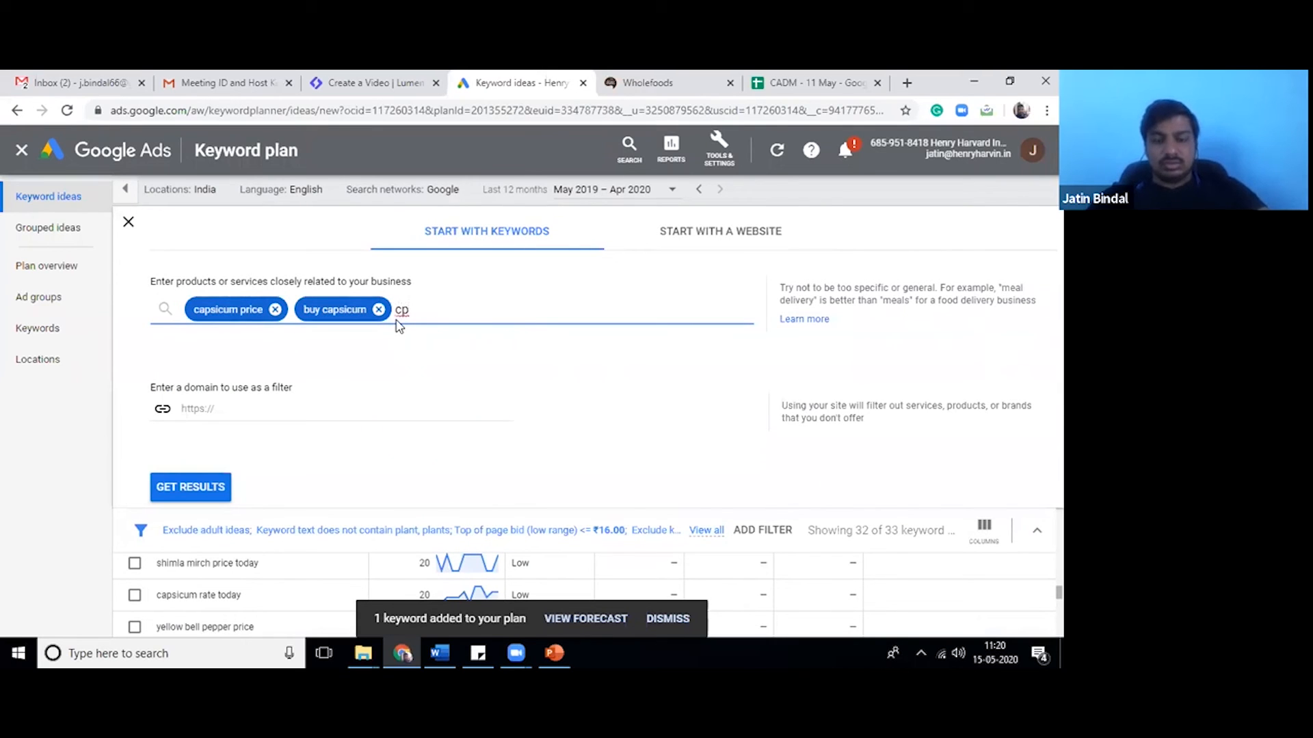
key(BackSpace)
text(ap)
text(sis)
key(BackSpace)
text(cum)
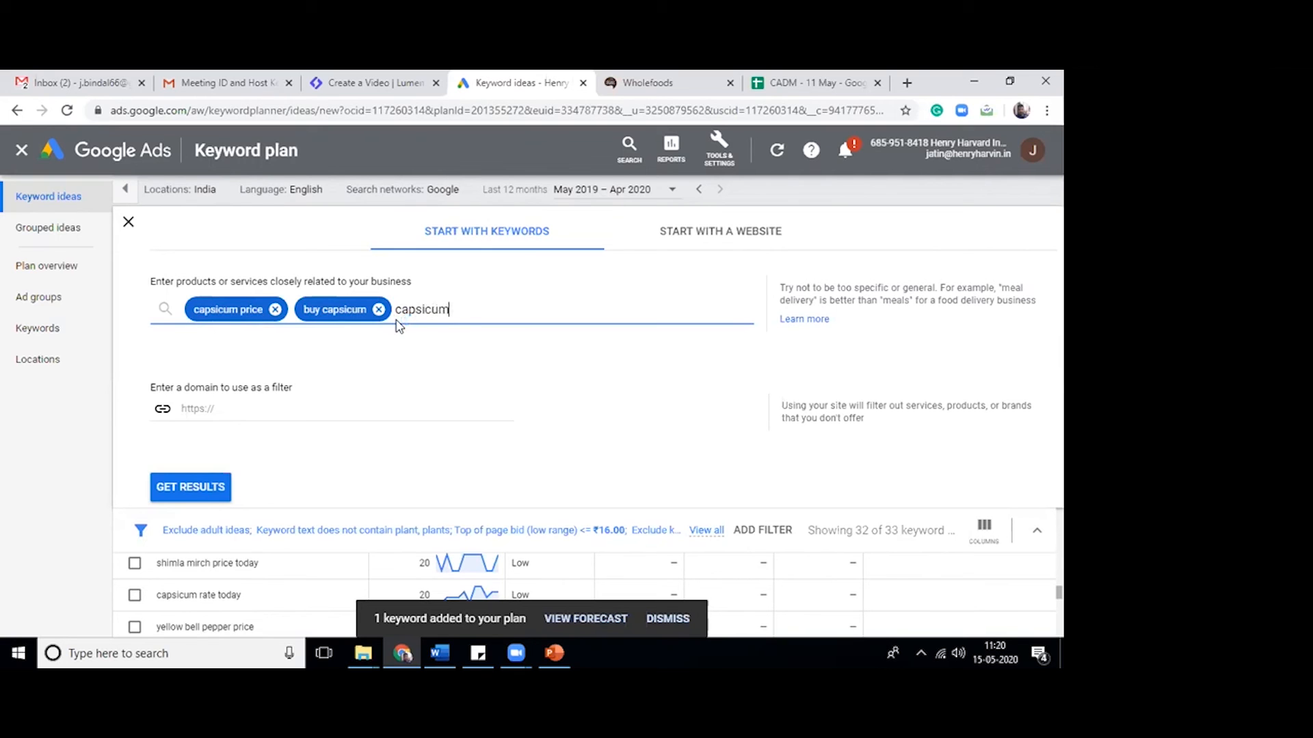
key(Return)
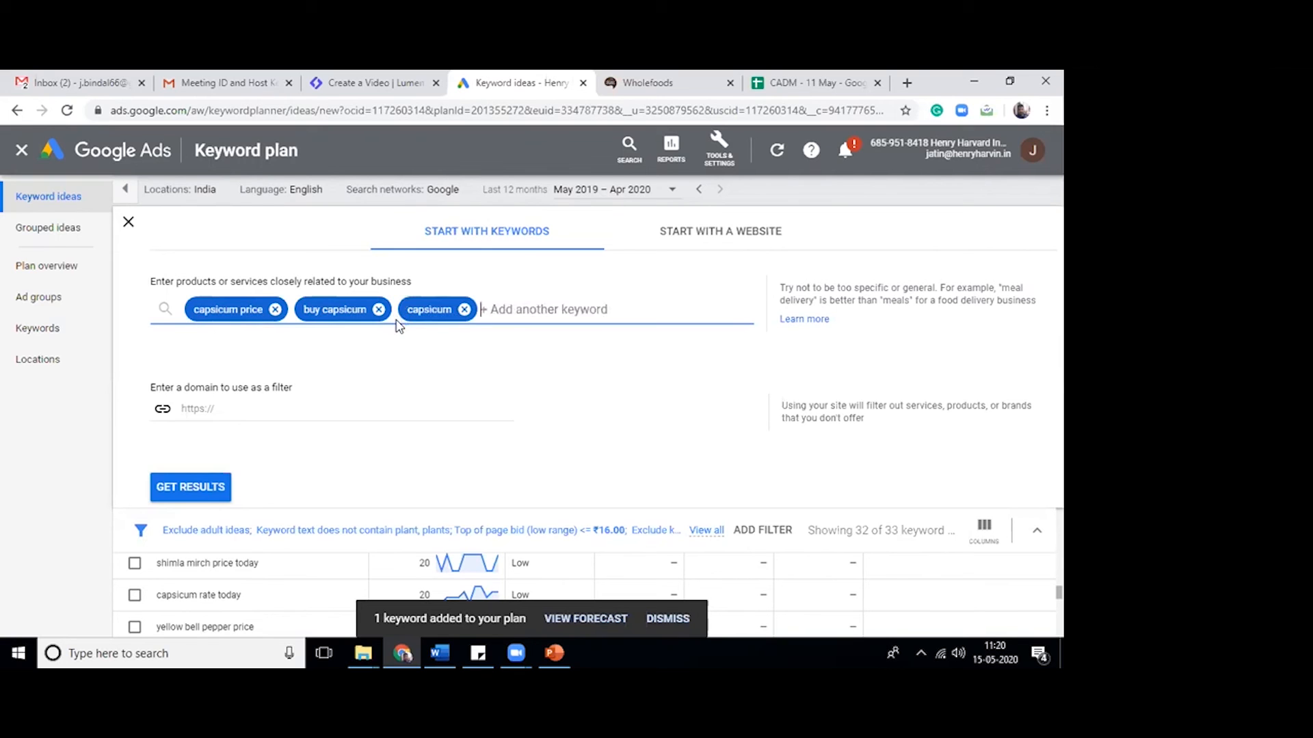
click(199, 499)
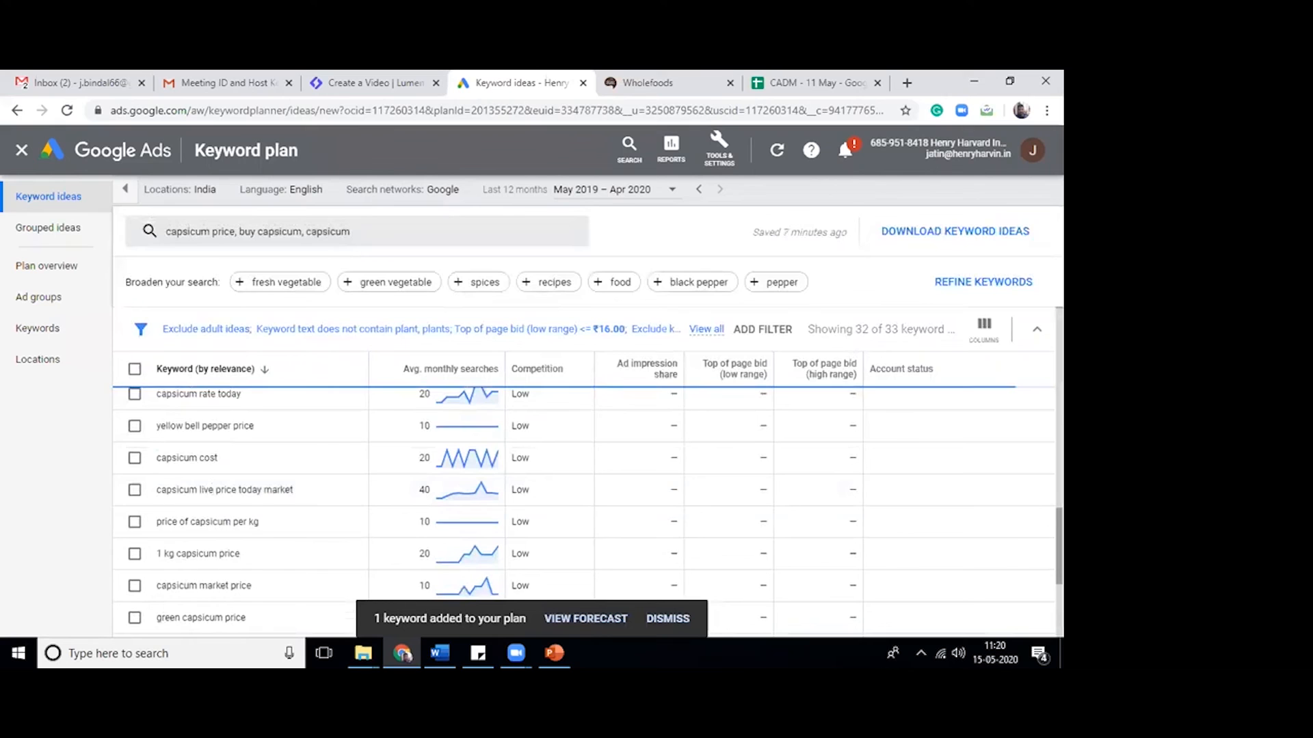
Examine the average monthly searches and bid range of "capsicum" and the relevance of the broader keyword ideas.
scroll(584, 509, up, 10)
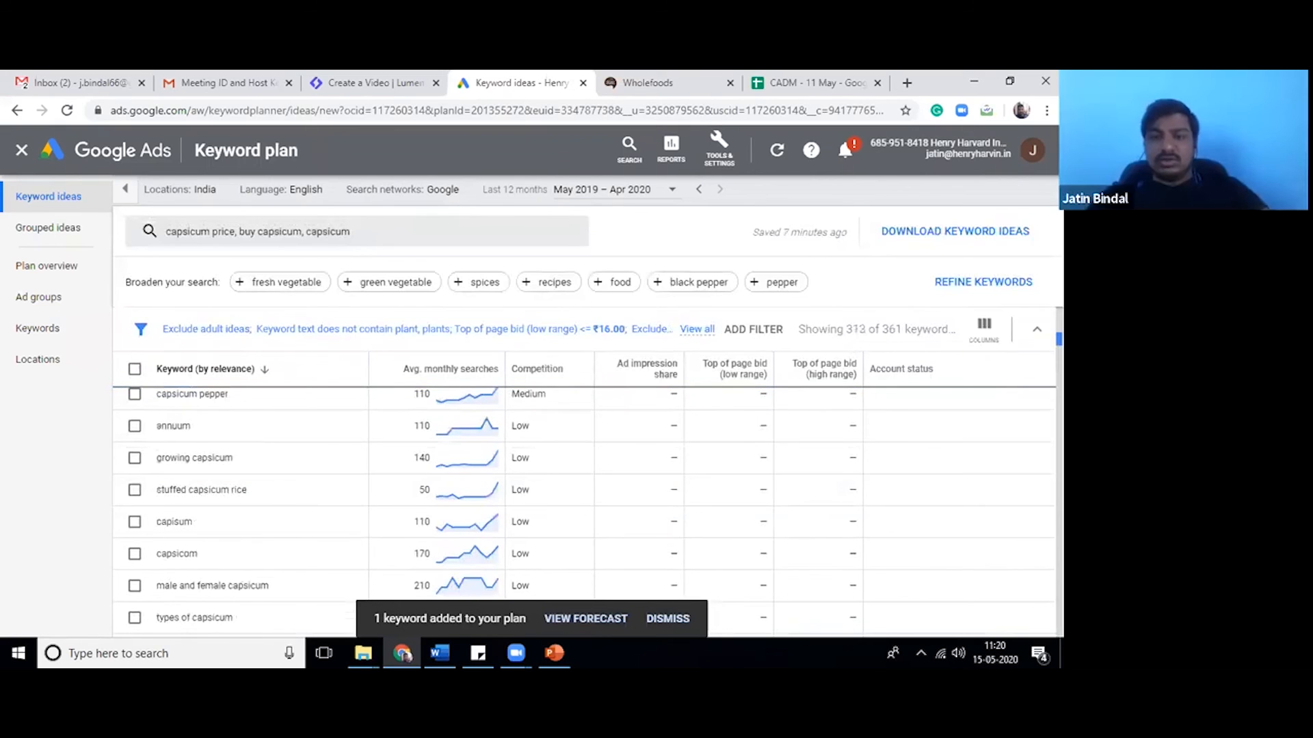
scroll(584, 510, up, 3)
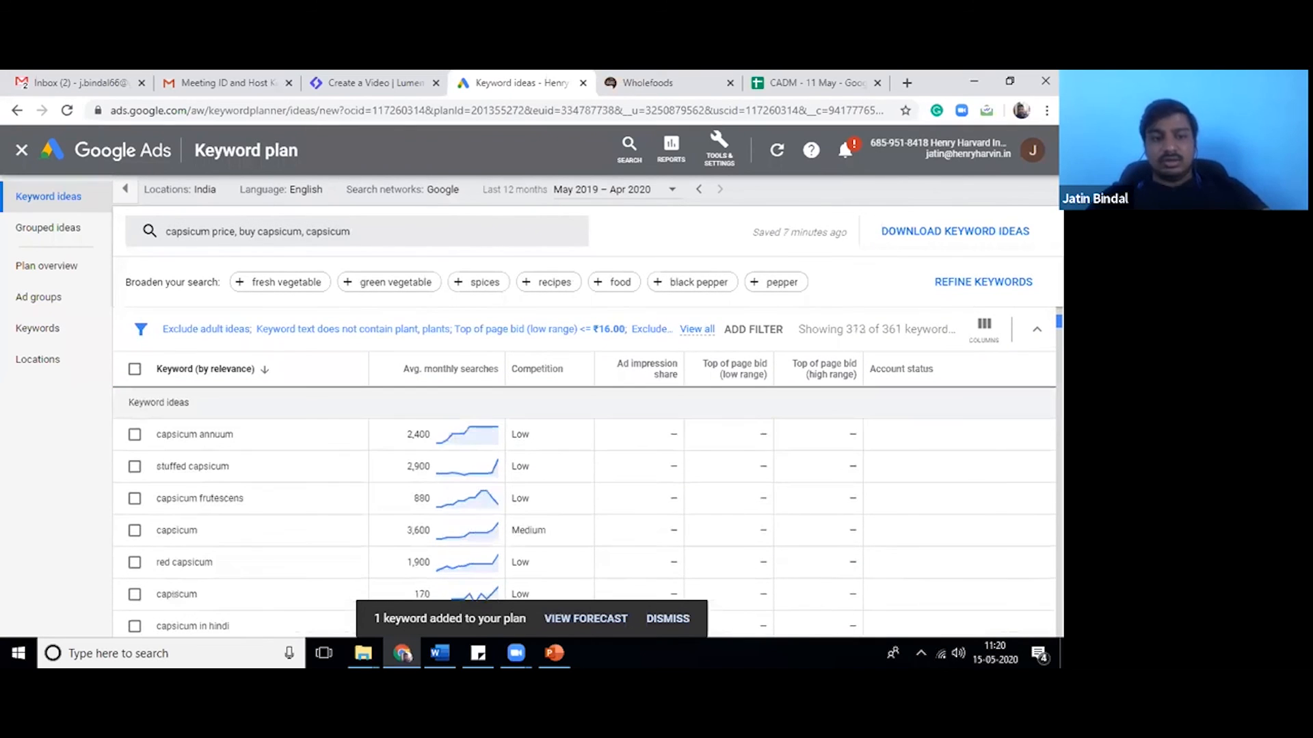
scroll(832, 444, up, 3)
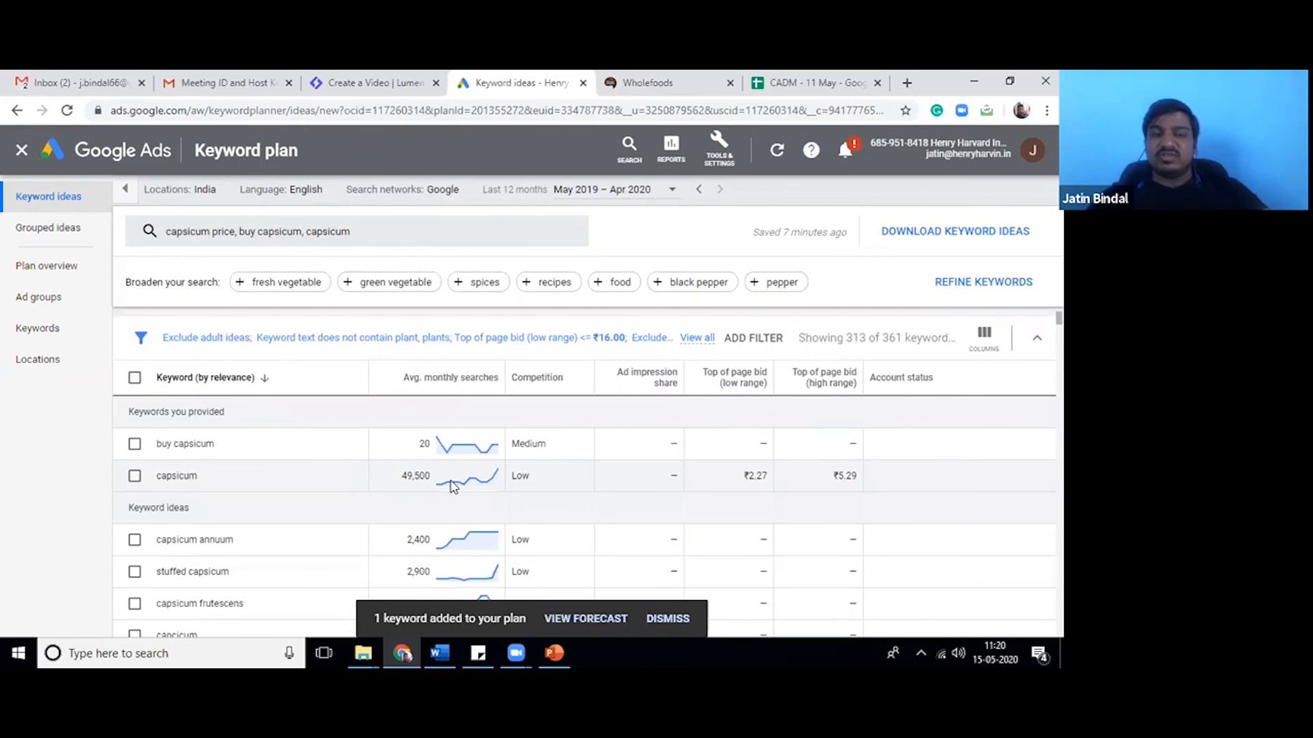
mouse_move(452, 487)
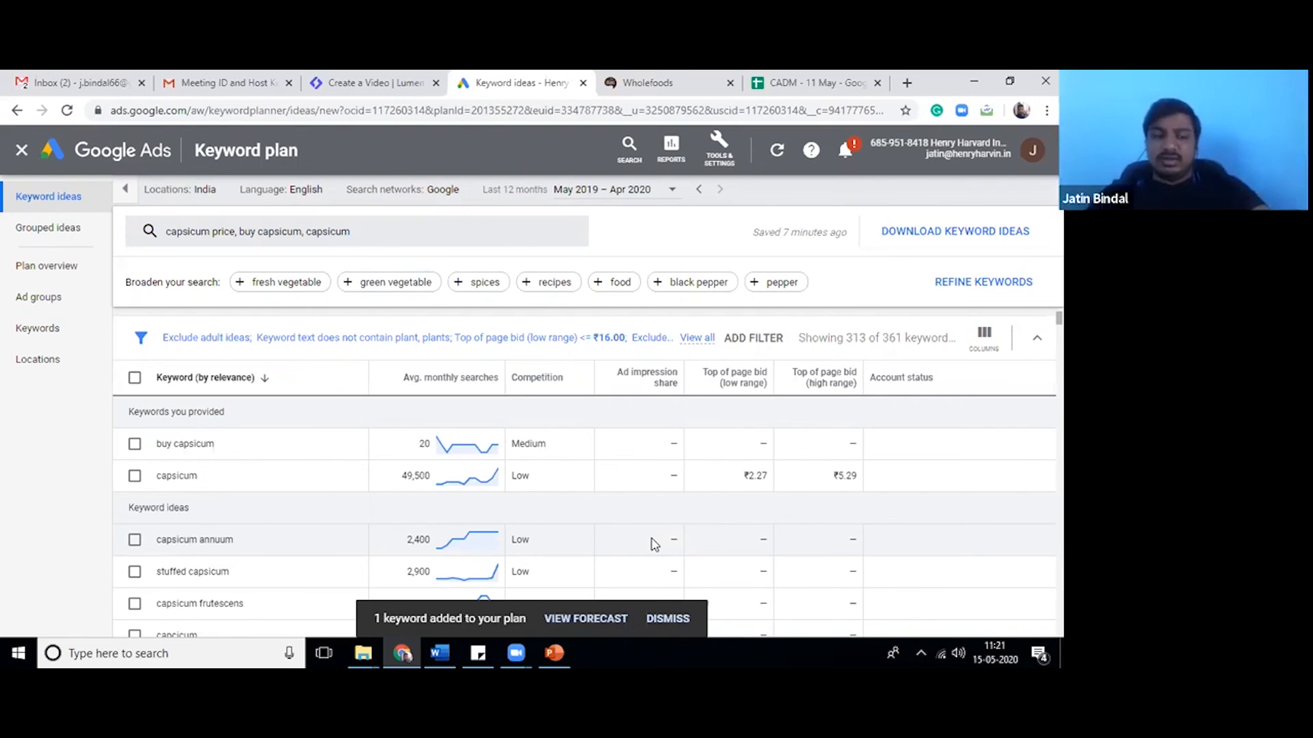
scroll(654, 544, down, 5)
scroll(655, 543, down, 7)
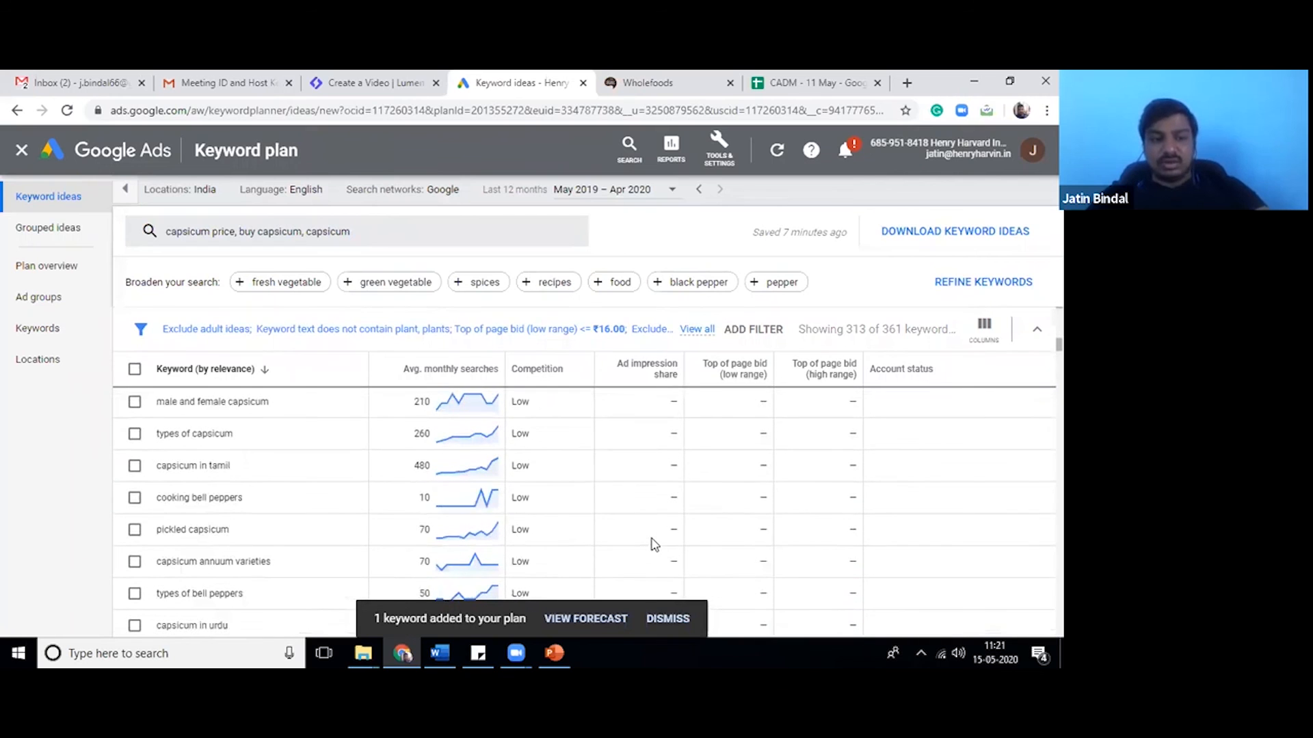
Remove the seed keyword "capsicum", keeping "capsicum price" and "buy capsicum", and get the keyword ideas again.
click(328, 230)
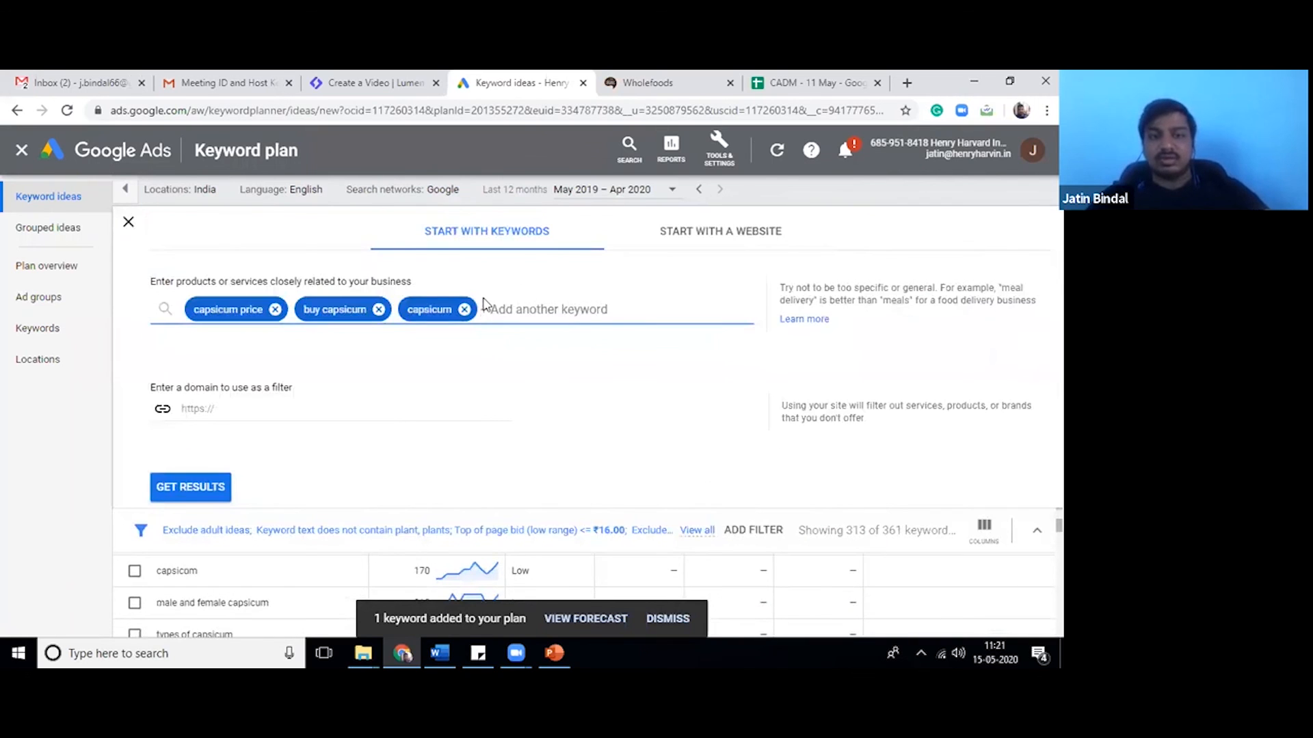
click(464, 309)
click(221, 484)
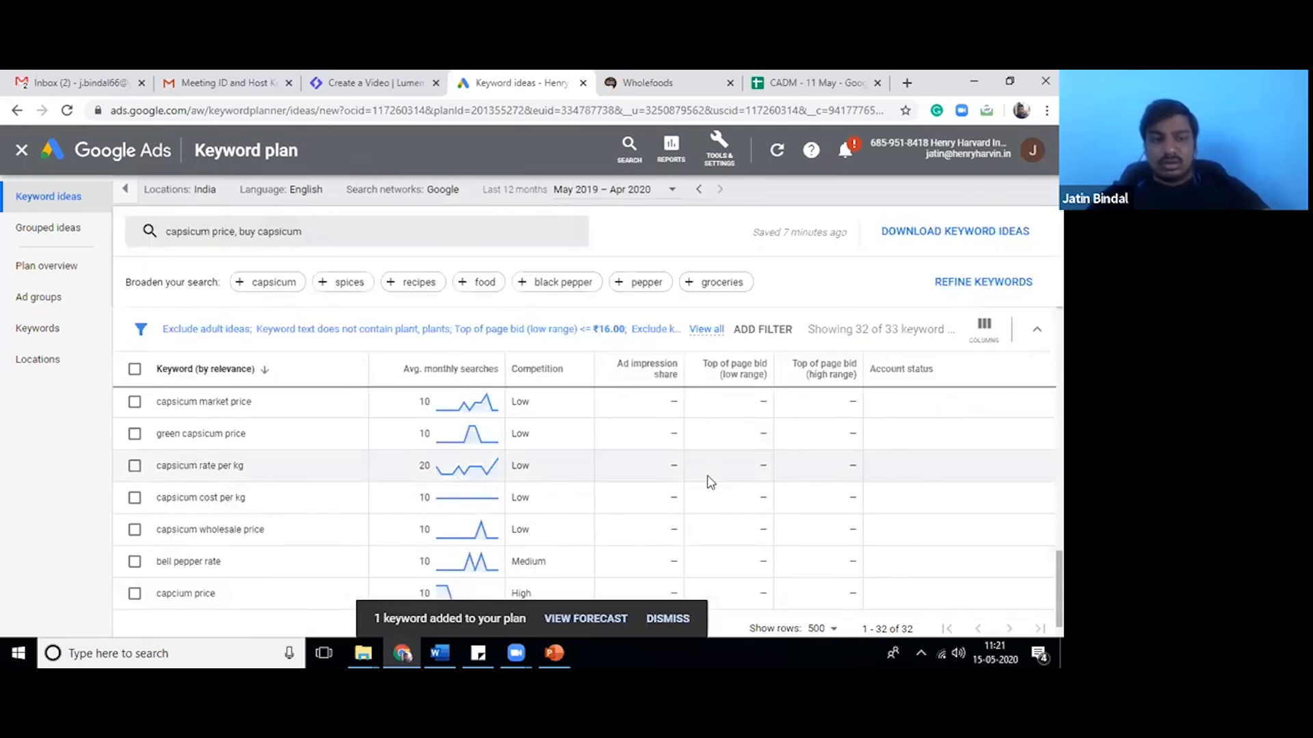